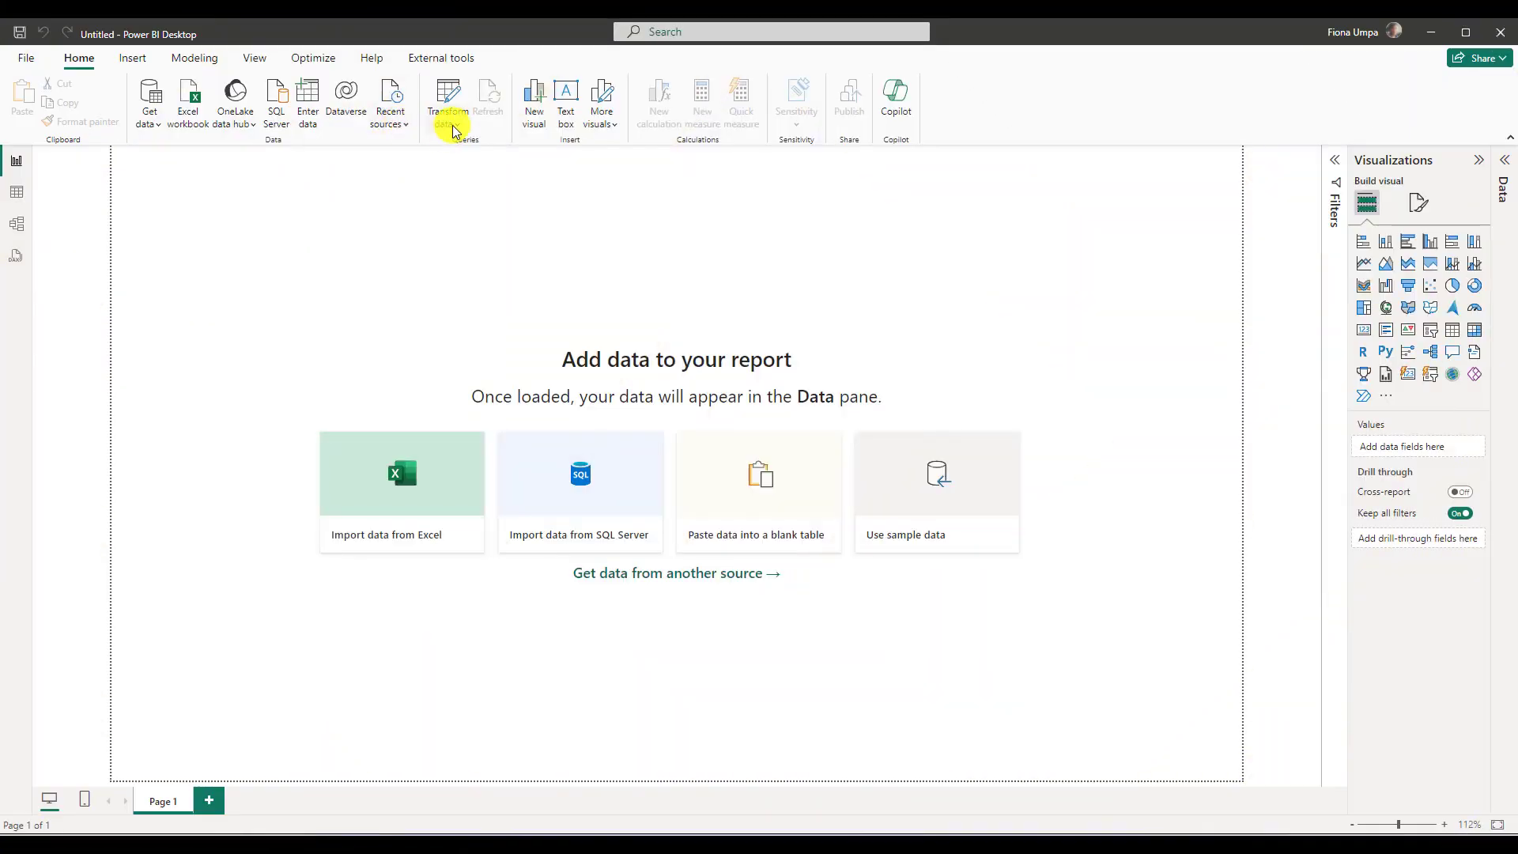
- Open the Power Query editor and start a new query from a Text/CSV source
left_click(453, 127)
left_click(478, 153)
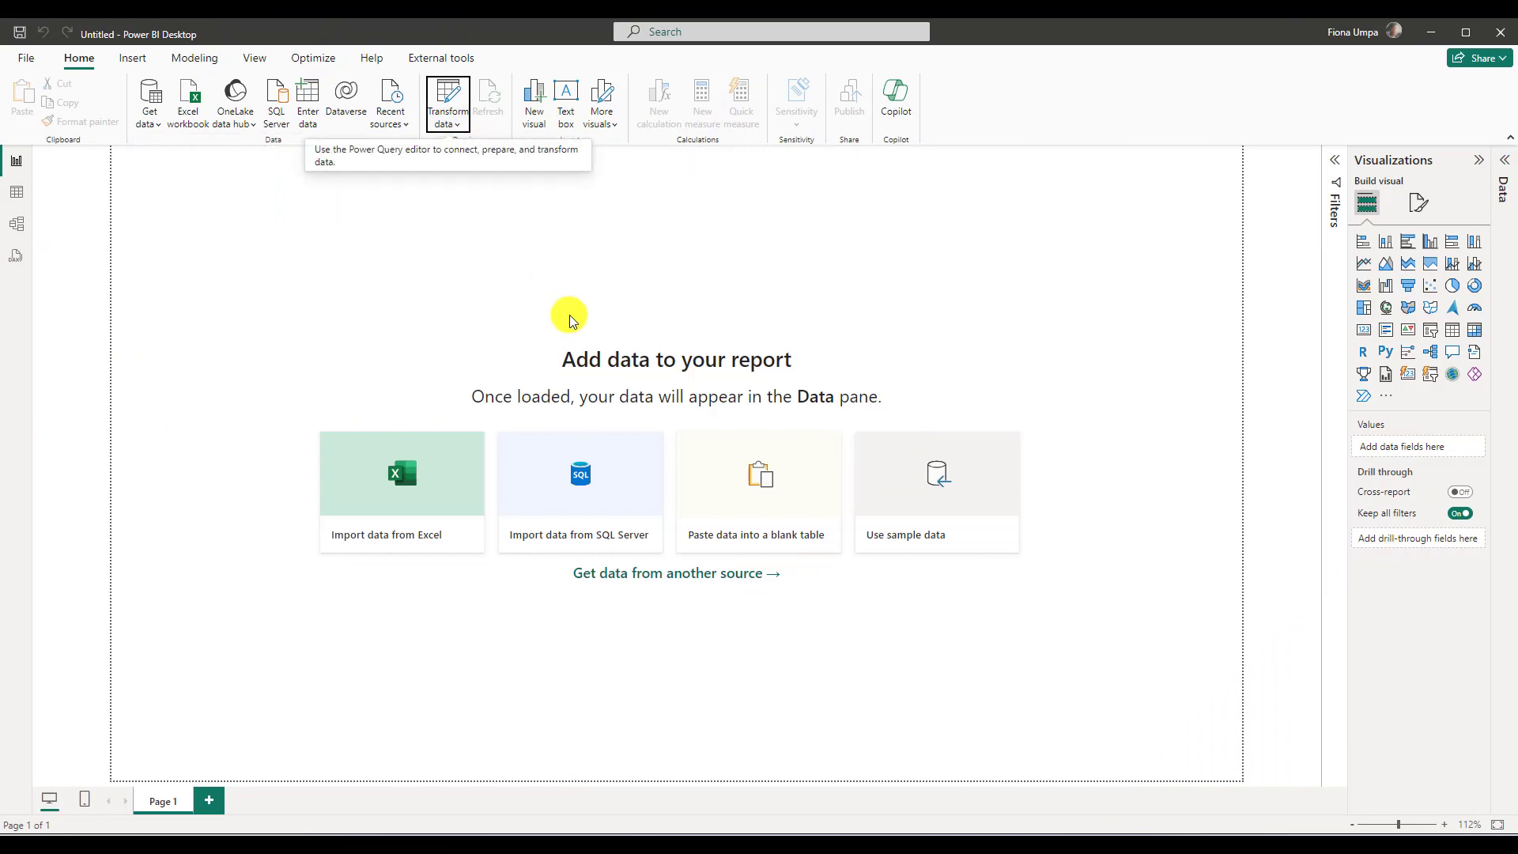
left_click(79, 103)
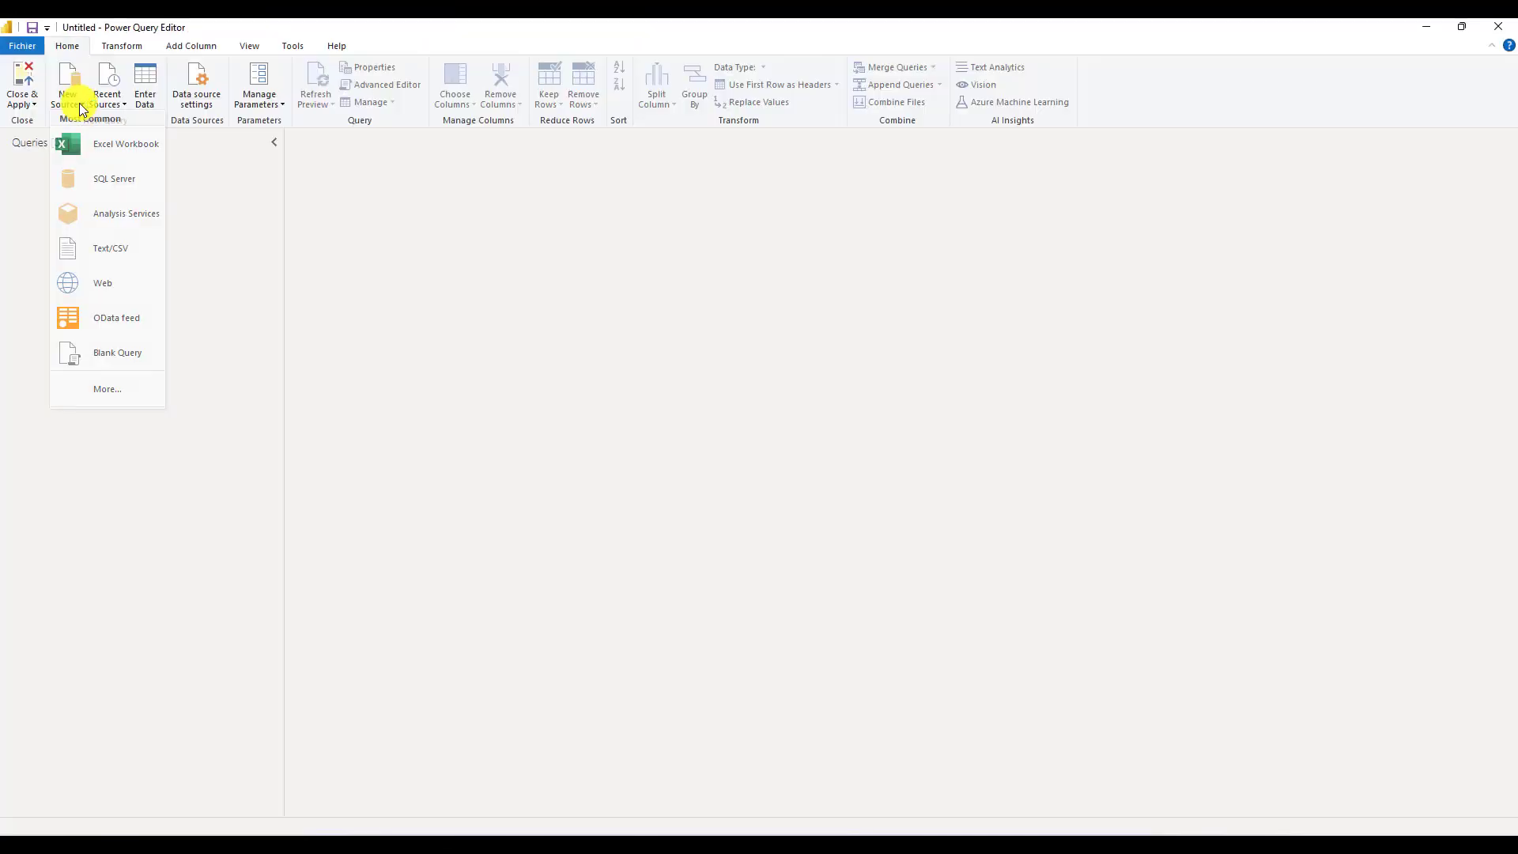
left_click(79, 103)
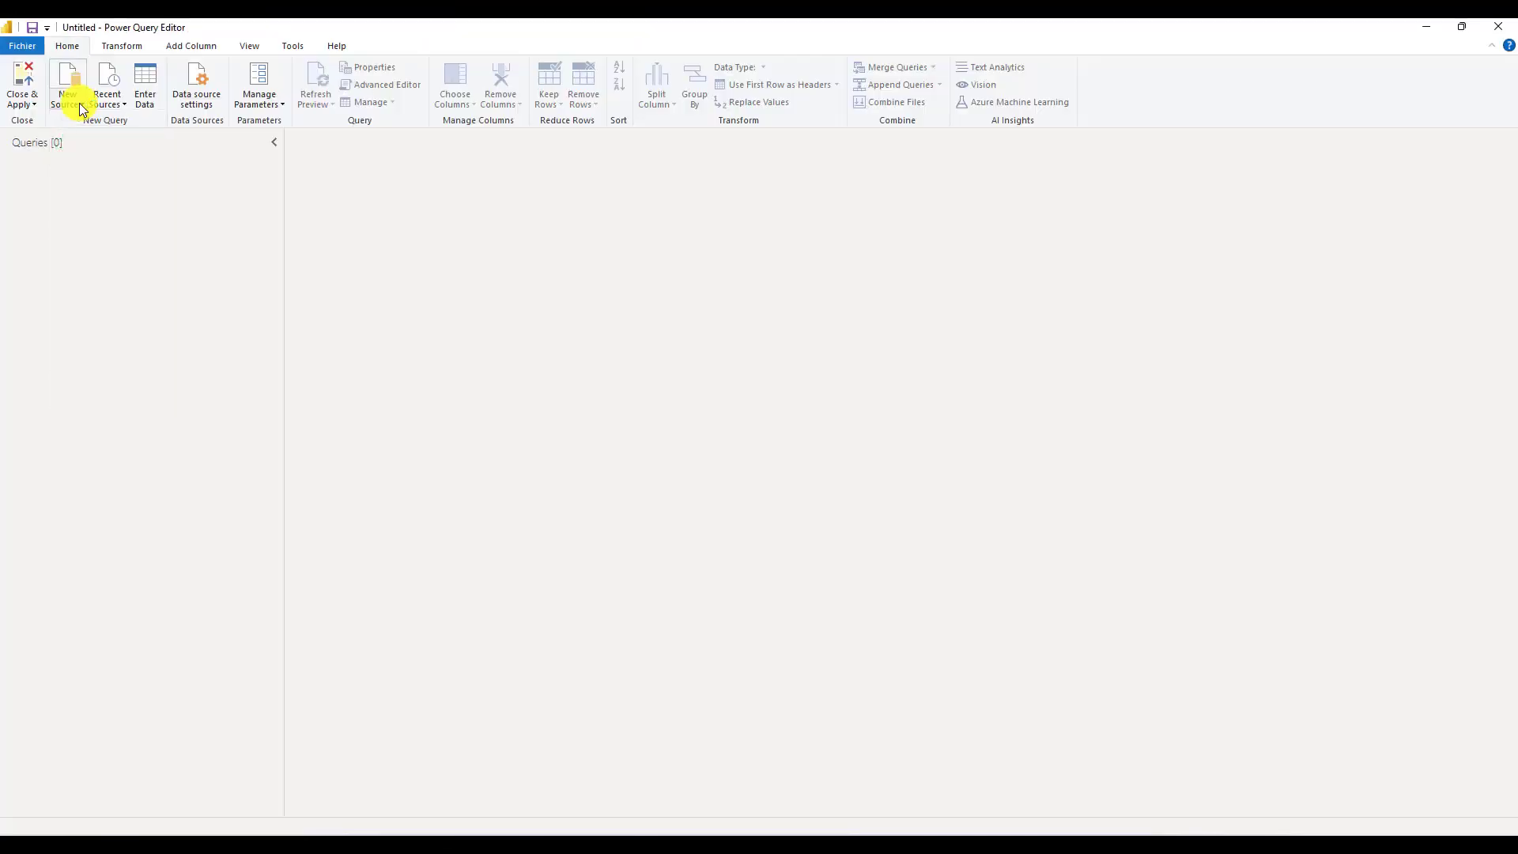
left_click(79, 102)
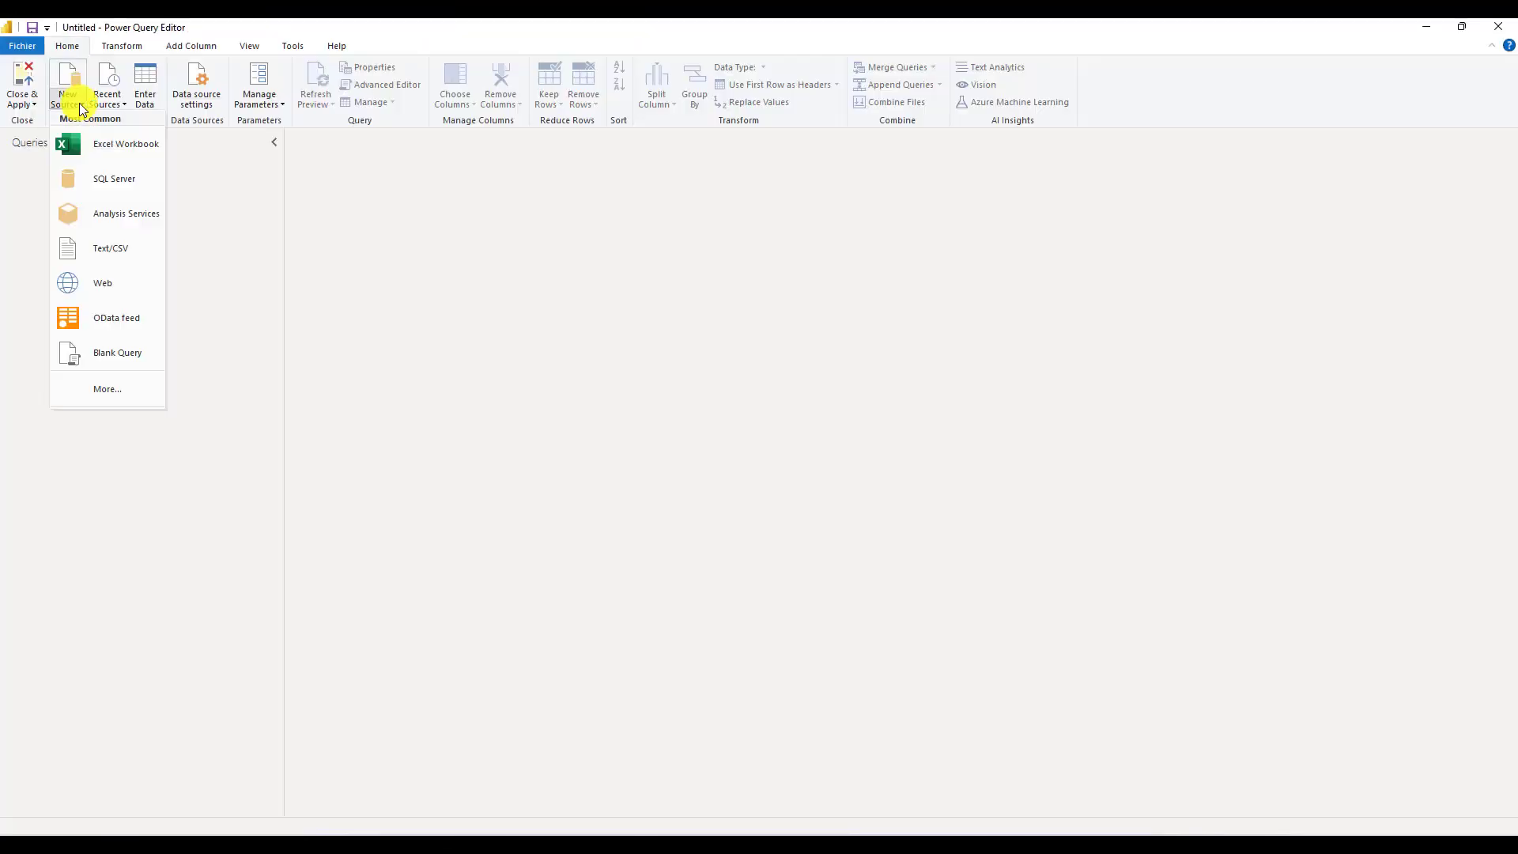
left_click(154, 249)
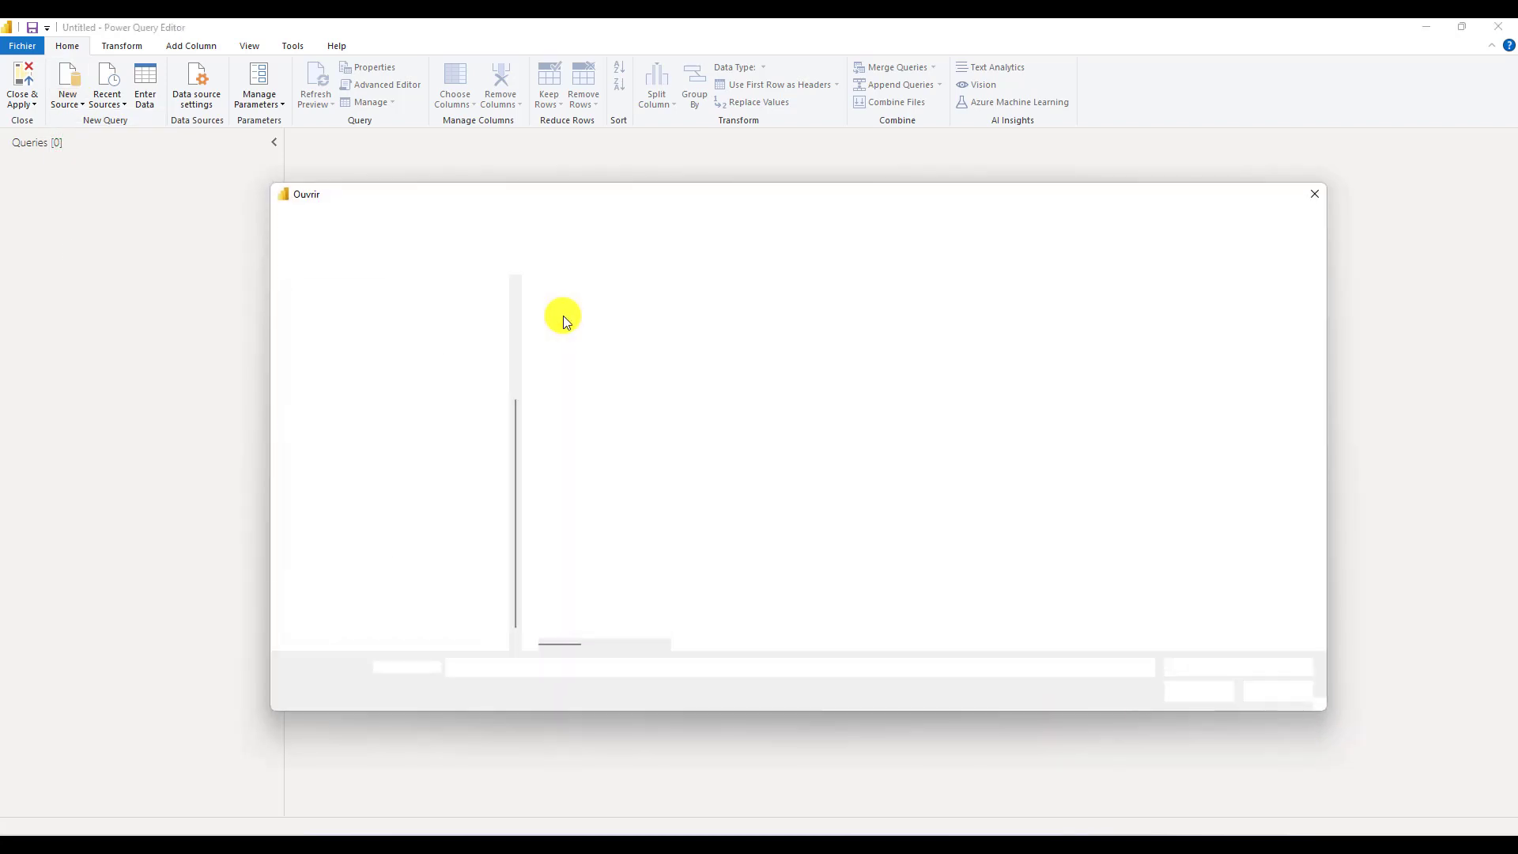
- Import train.csv from the Desktop's data_source folder with the default file origin, comma delimiter and data type detection
scroll(435, 506, "down", 1)
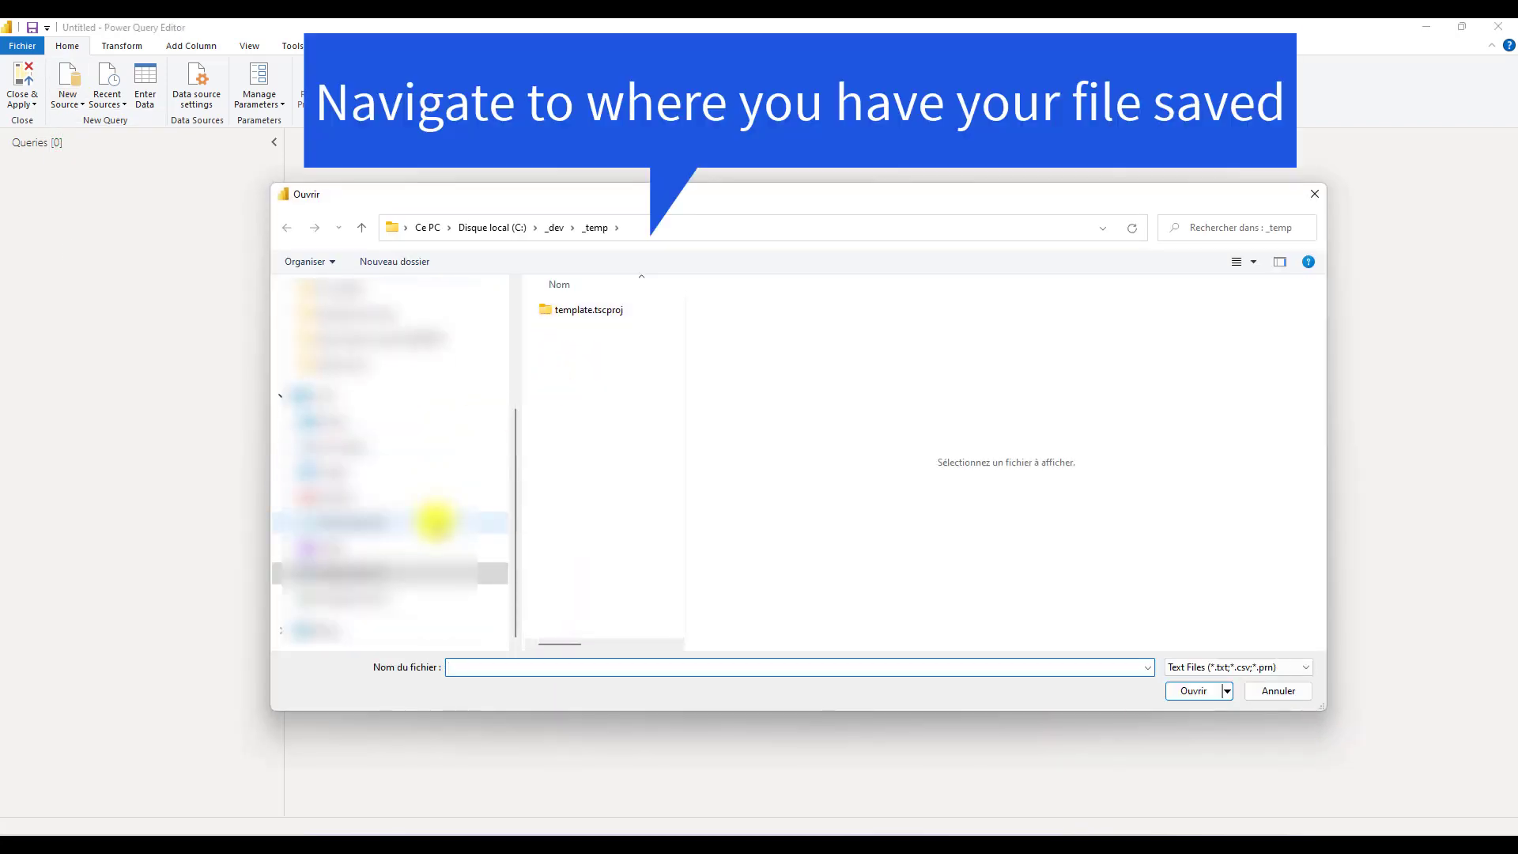
left_click(332, 422)
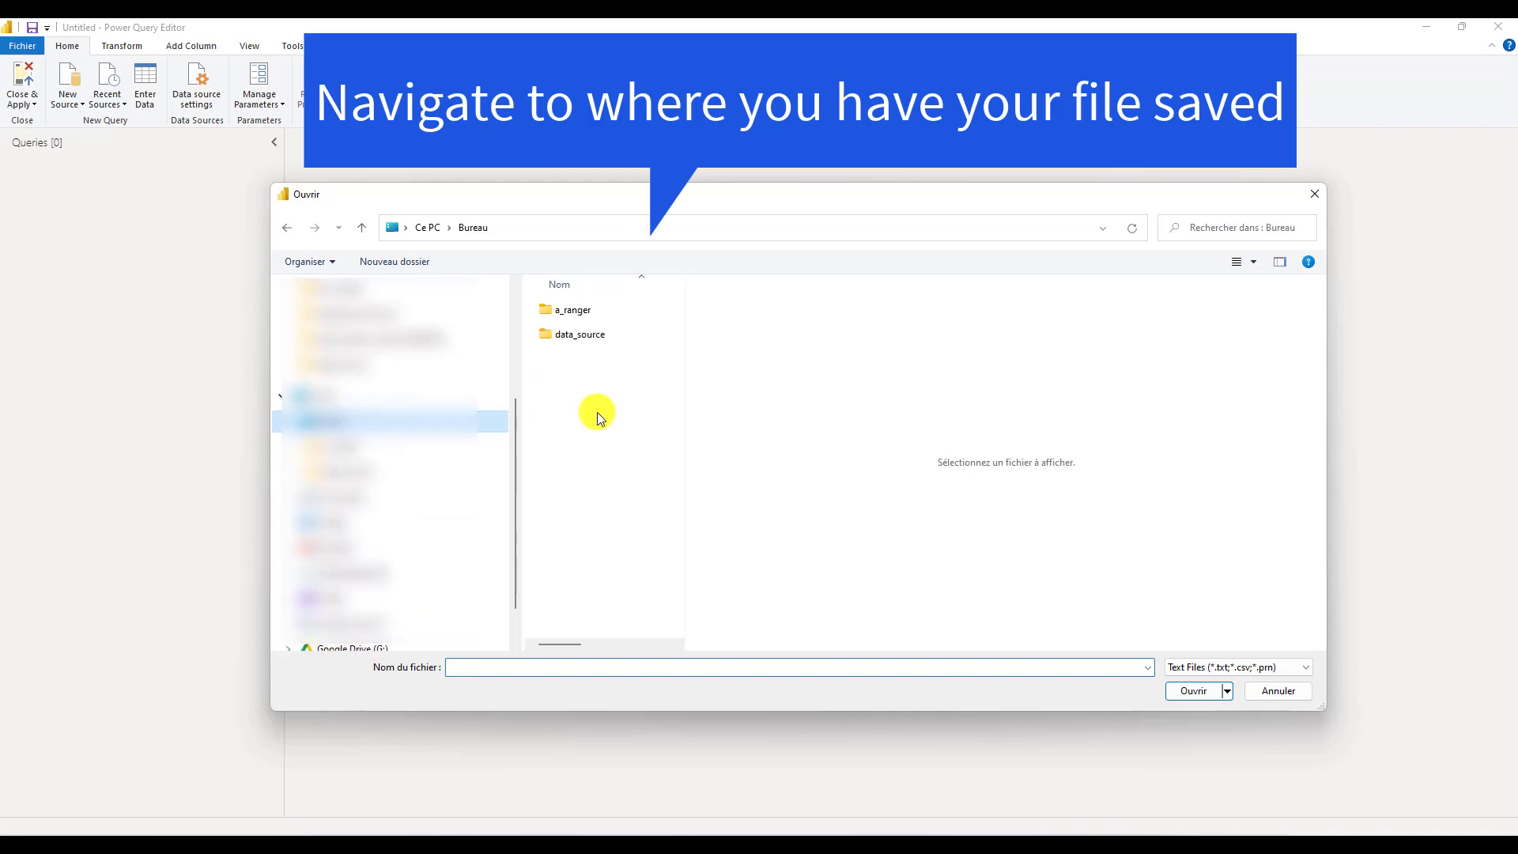
double_click(620, 343)
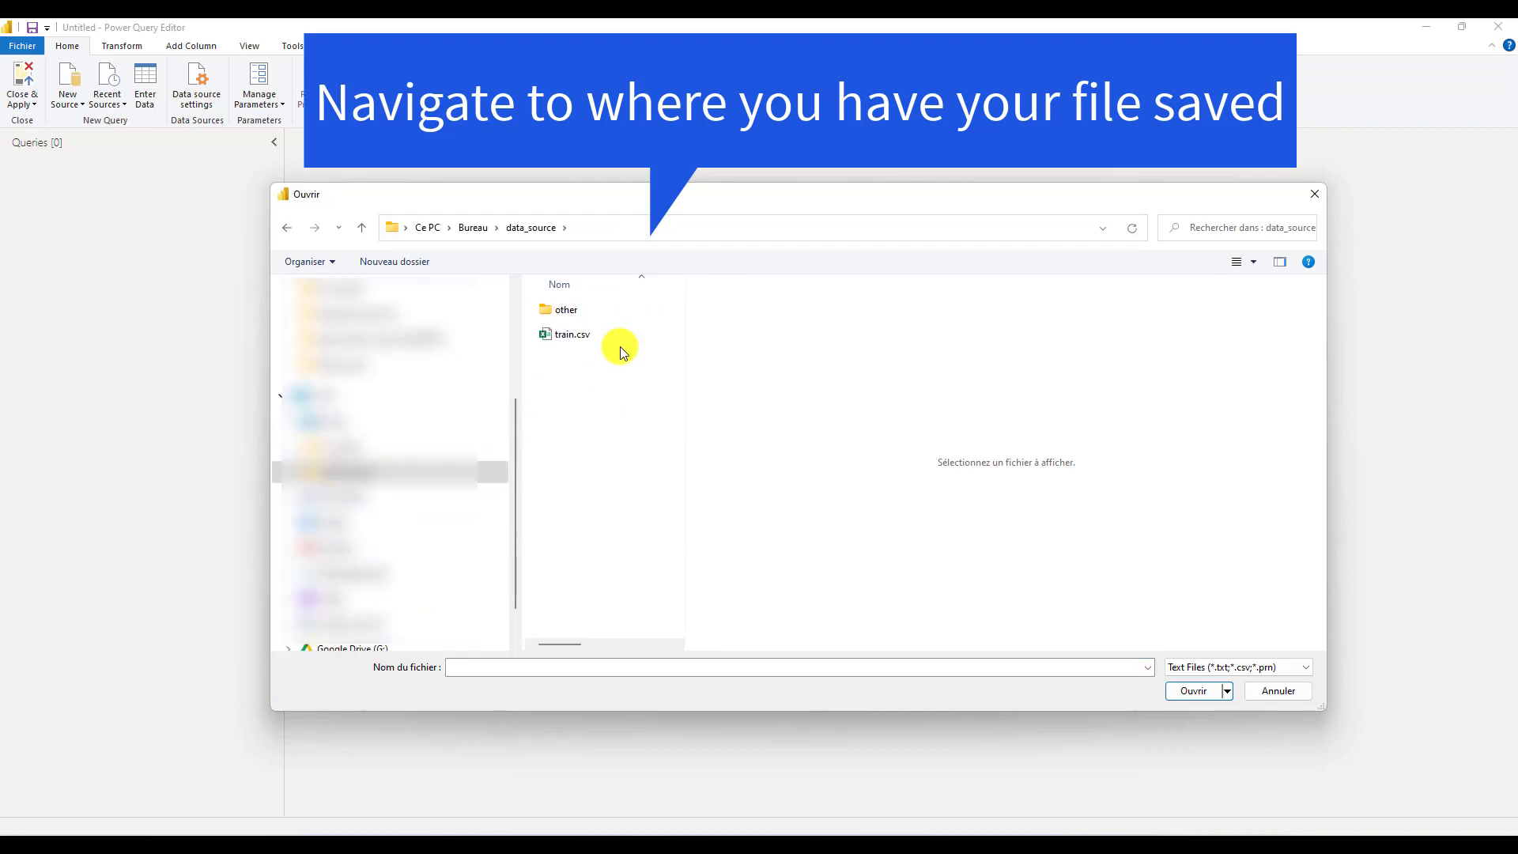
left_click(583, 334)
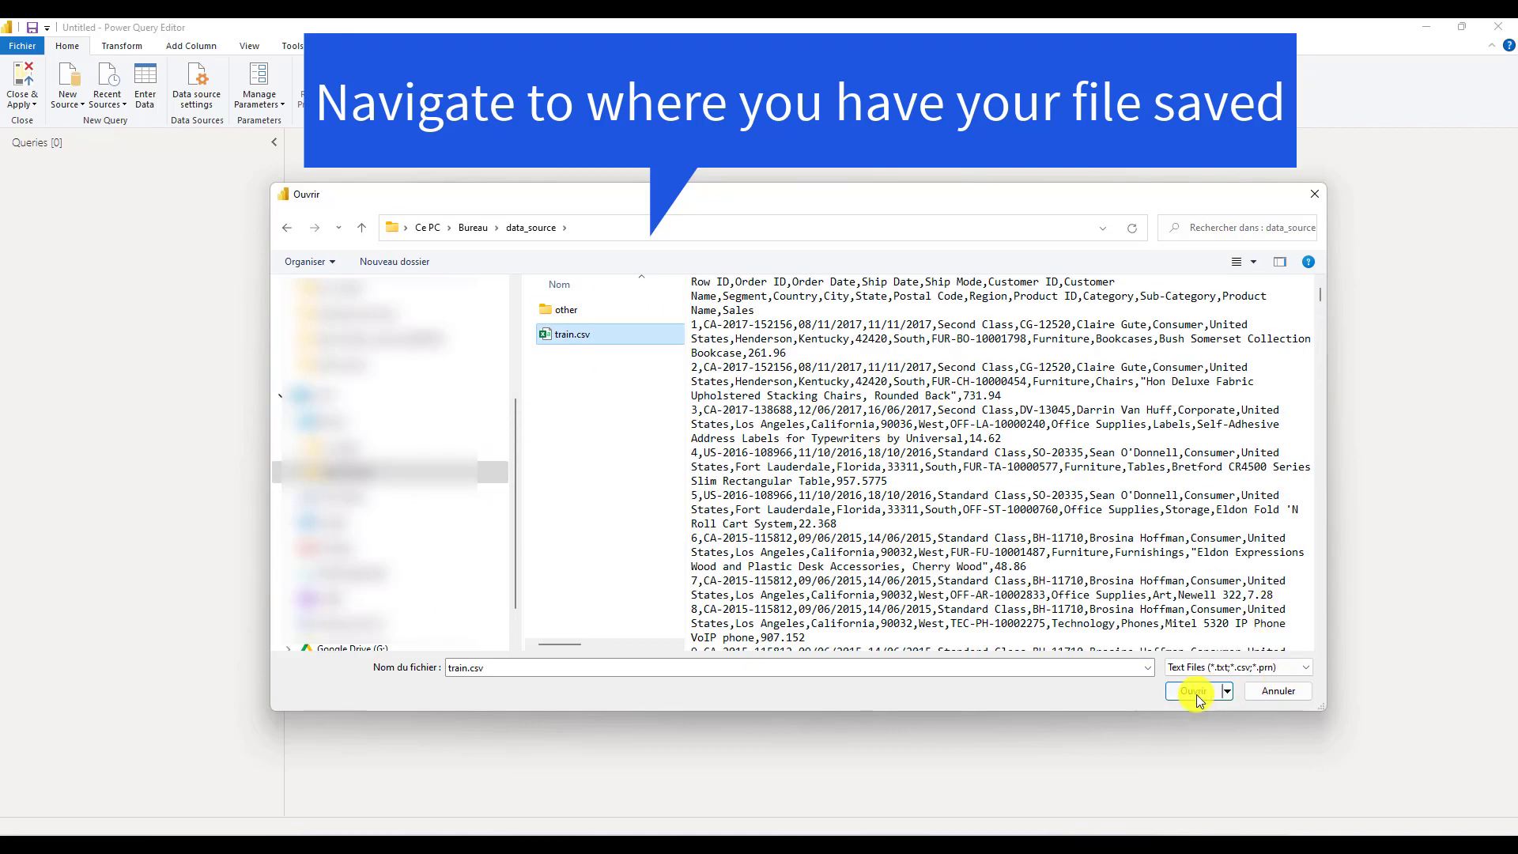
left_click(1195, 691)
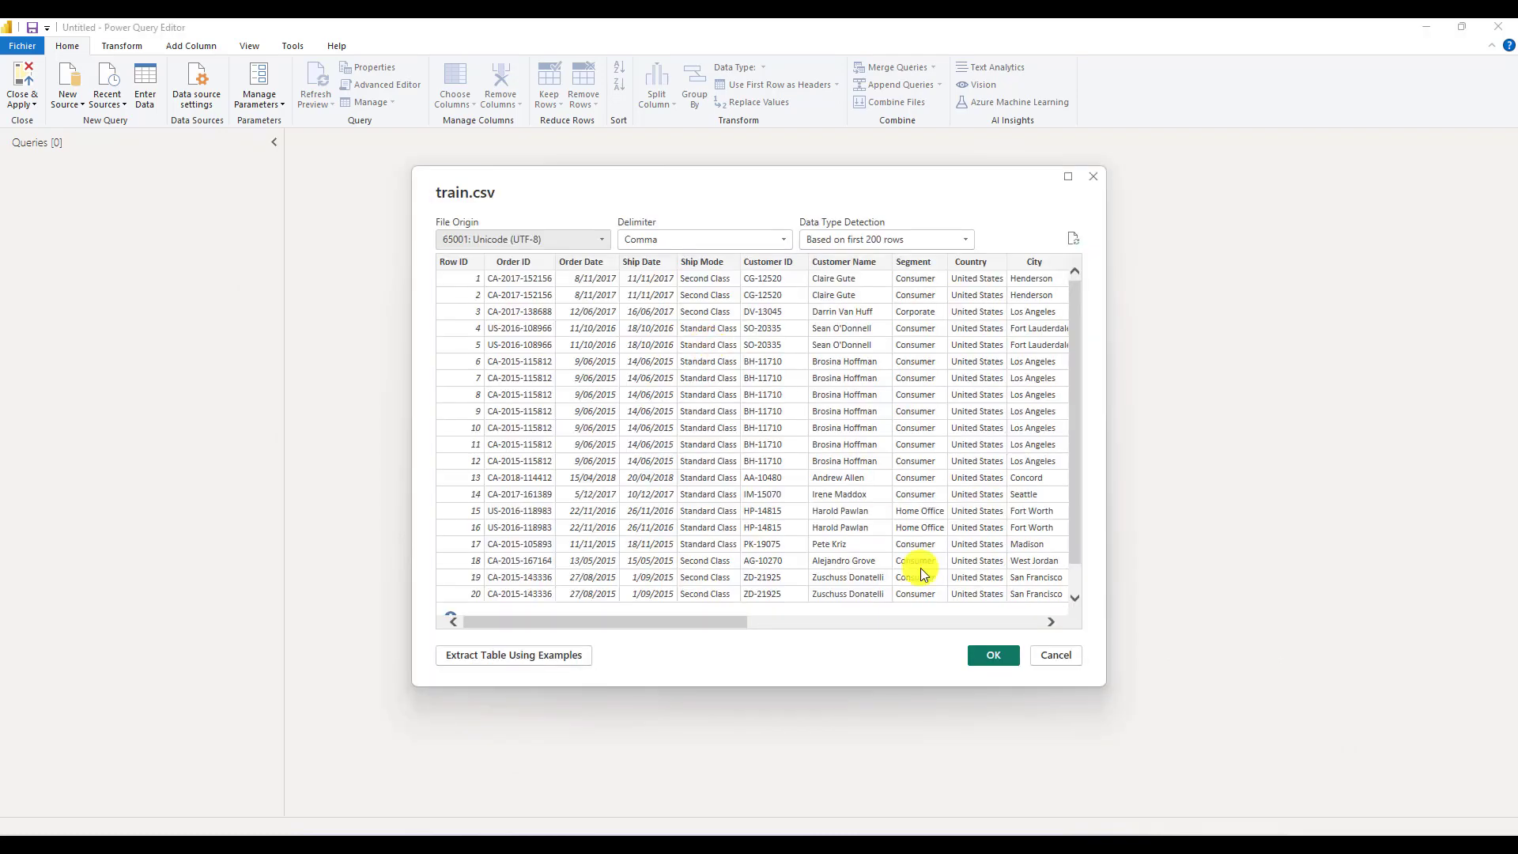
left_click(985, 653)
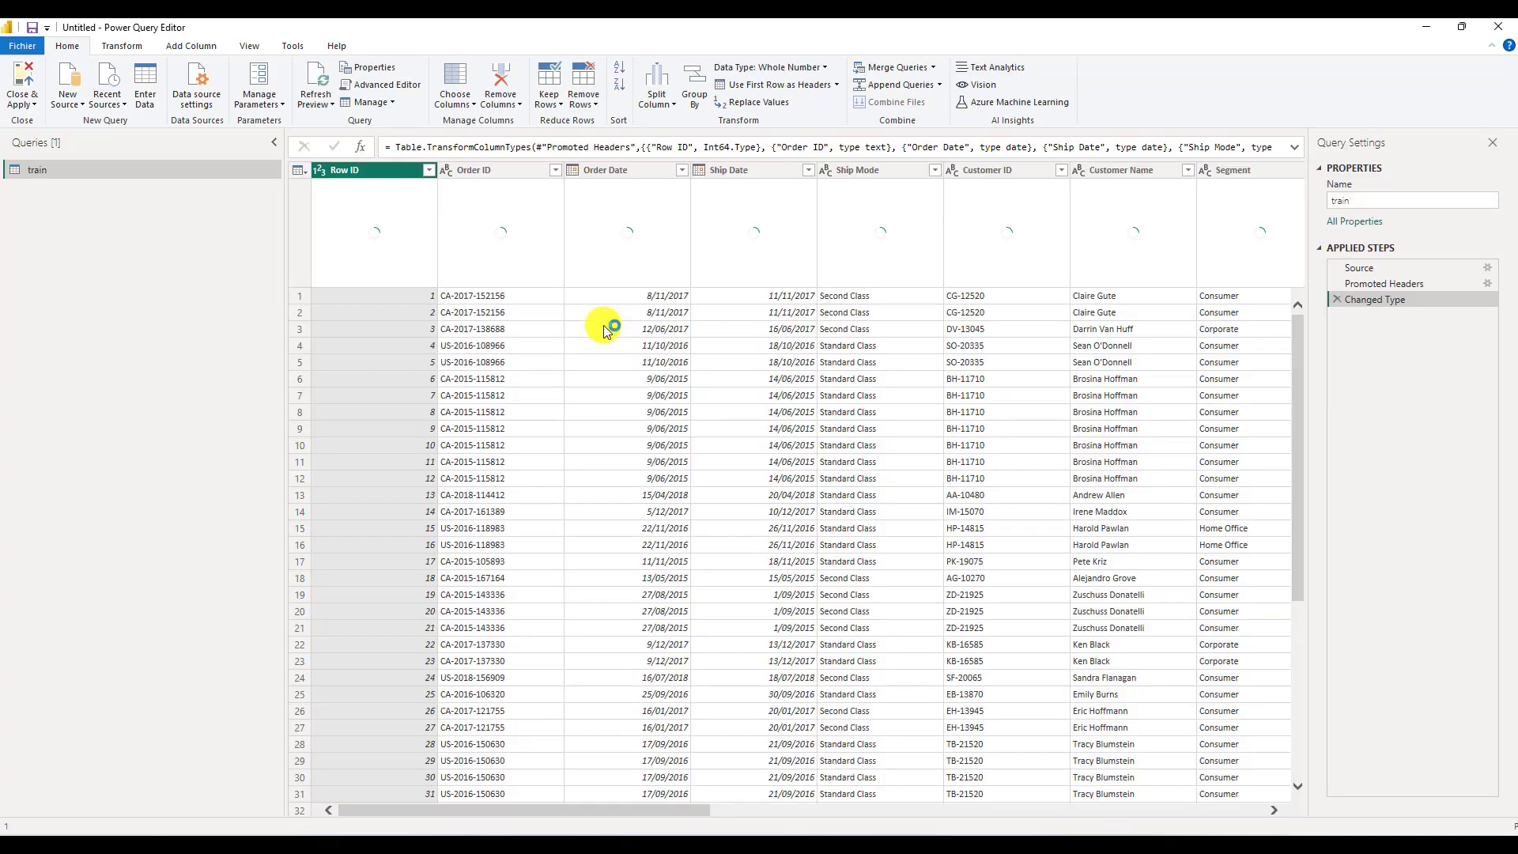
- Close the Power Query editor and apply the pending query changes to load the data into the report
left_click(33, 103)
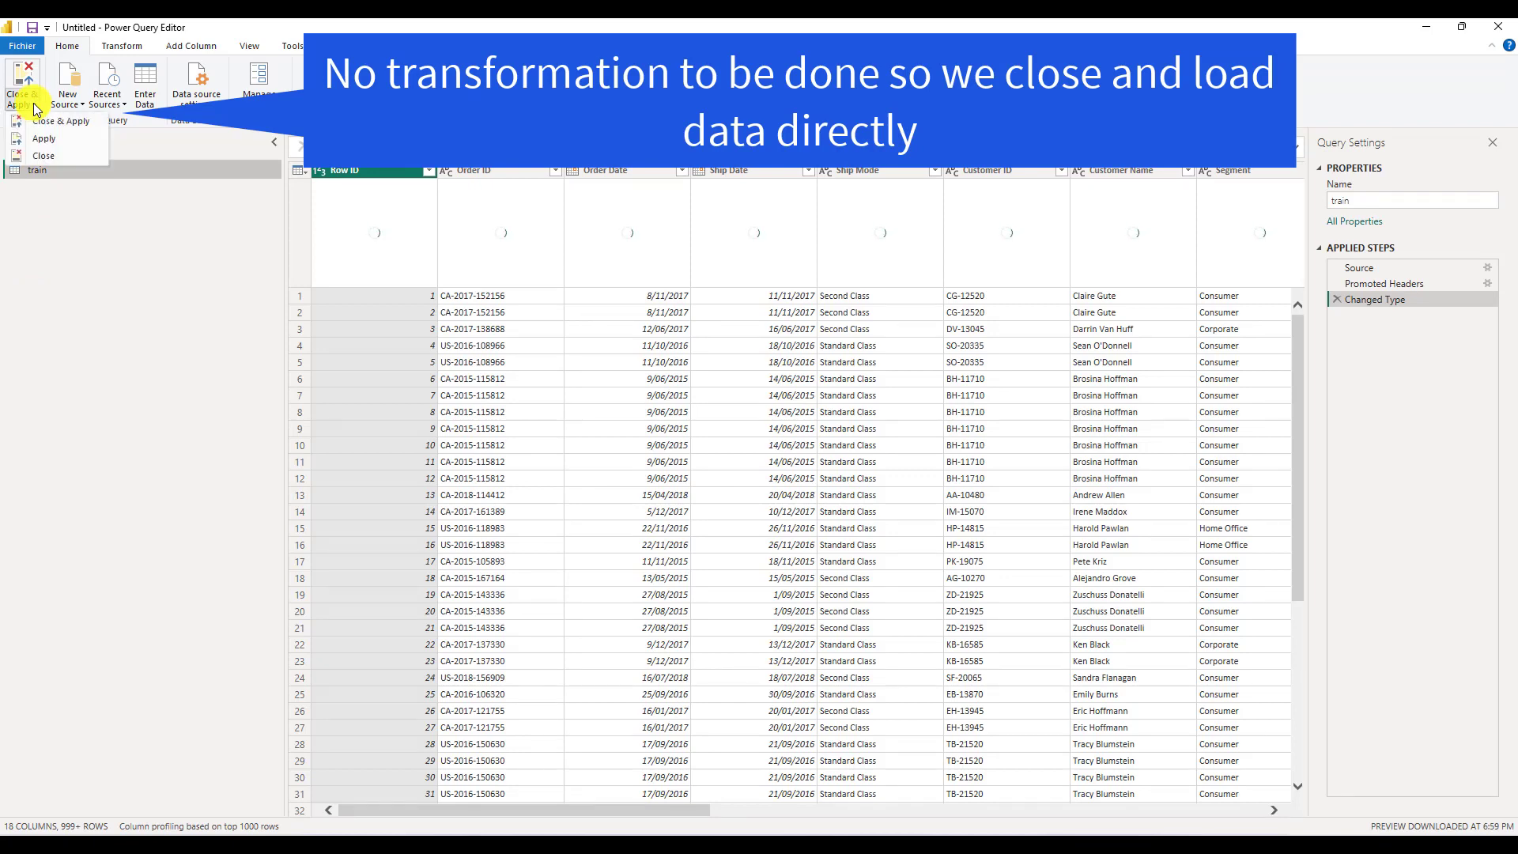
left_click(69, 120)
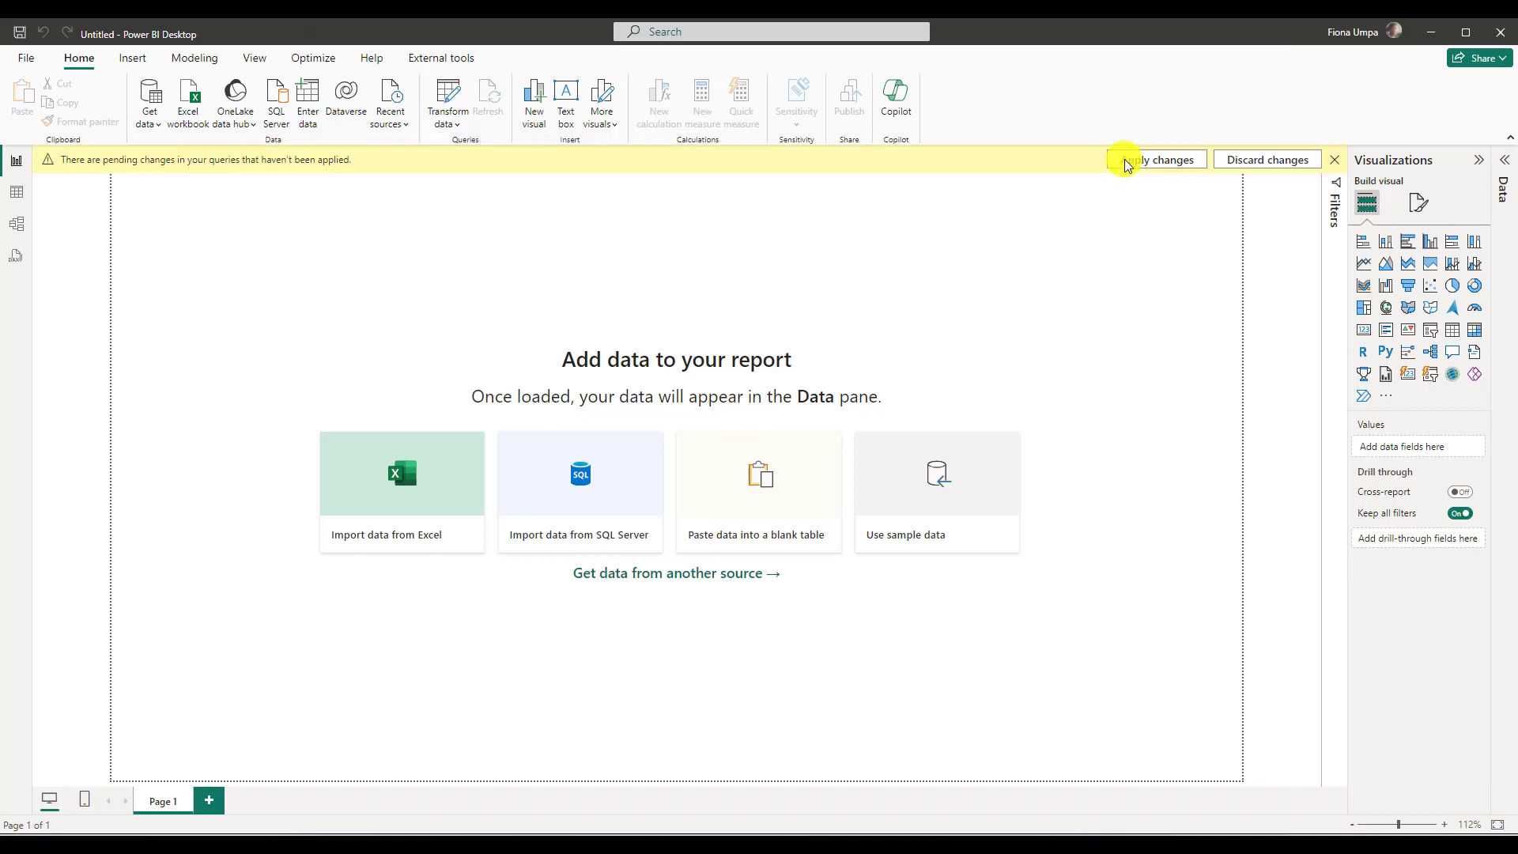
left_click(1124, 159)
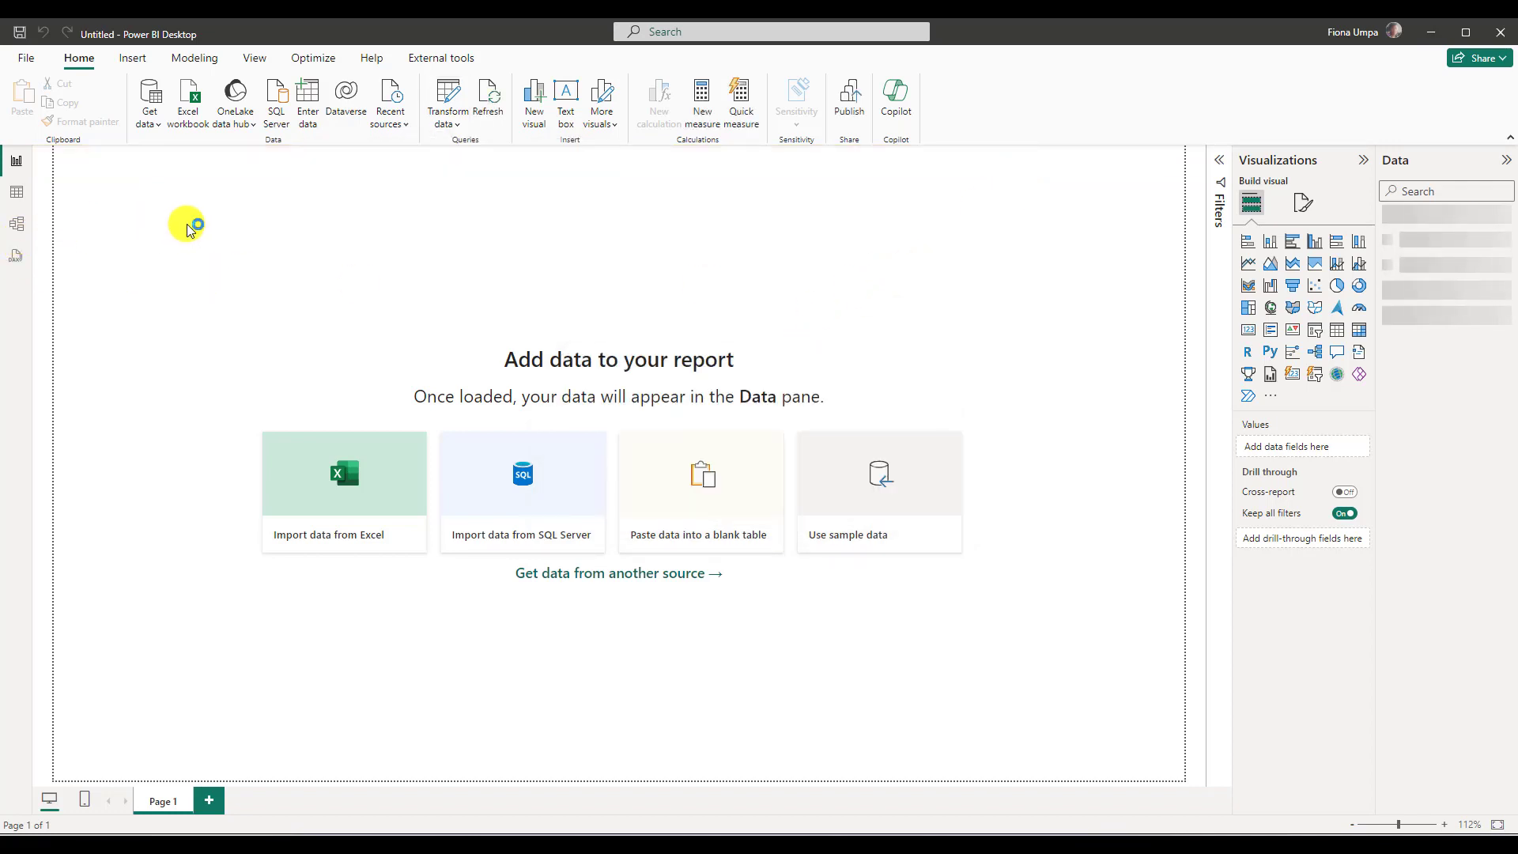
- Inspect the train table in the model view, and expand its field list in the report view
left_click(21, 229)
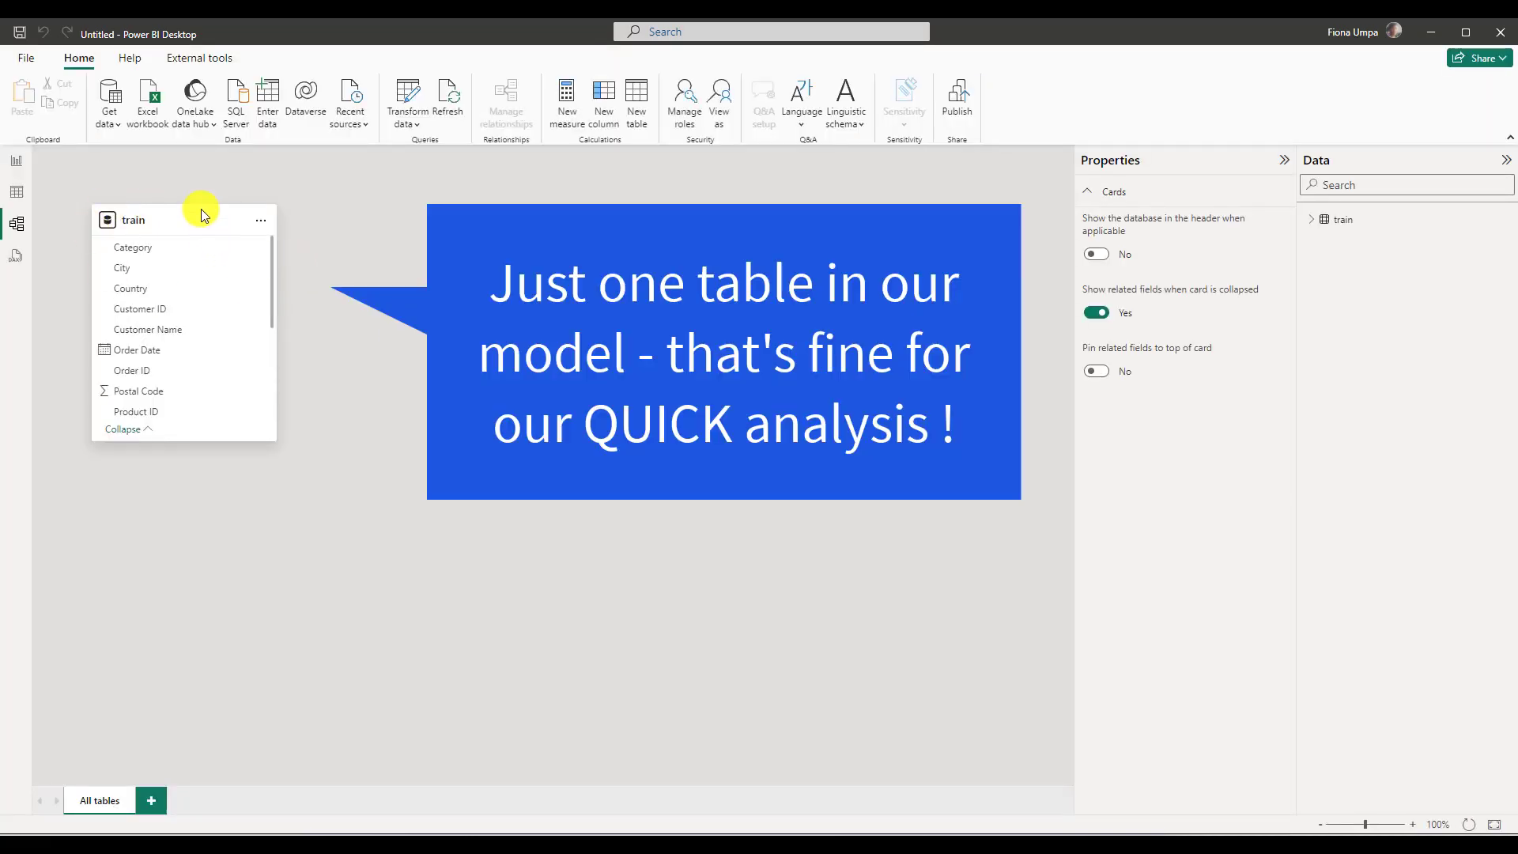
left_click(10, 167)
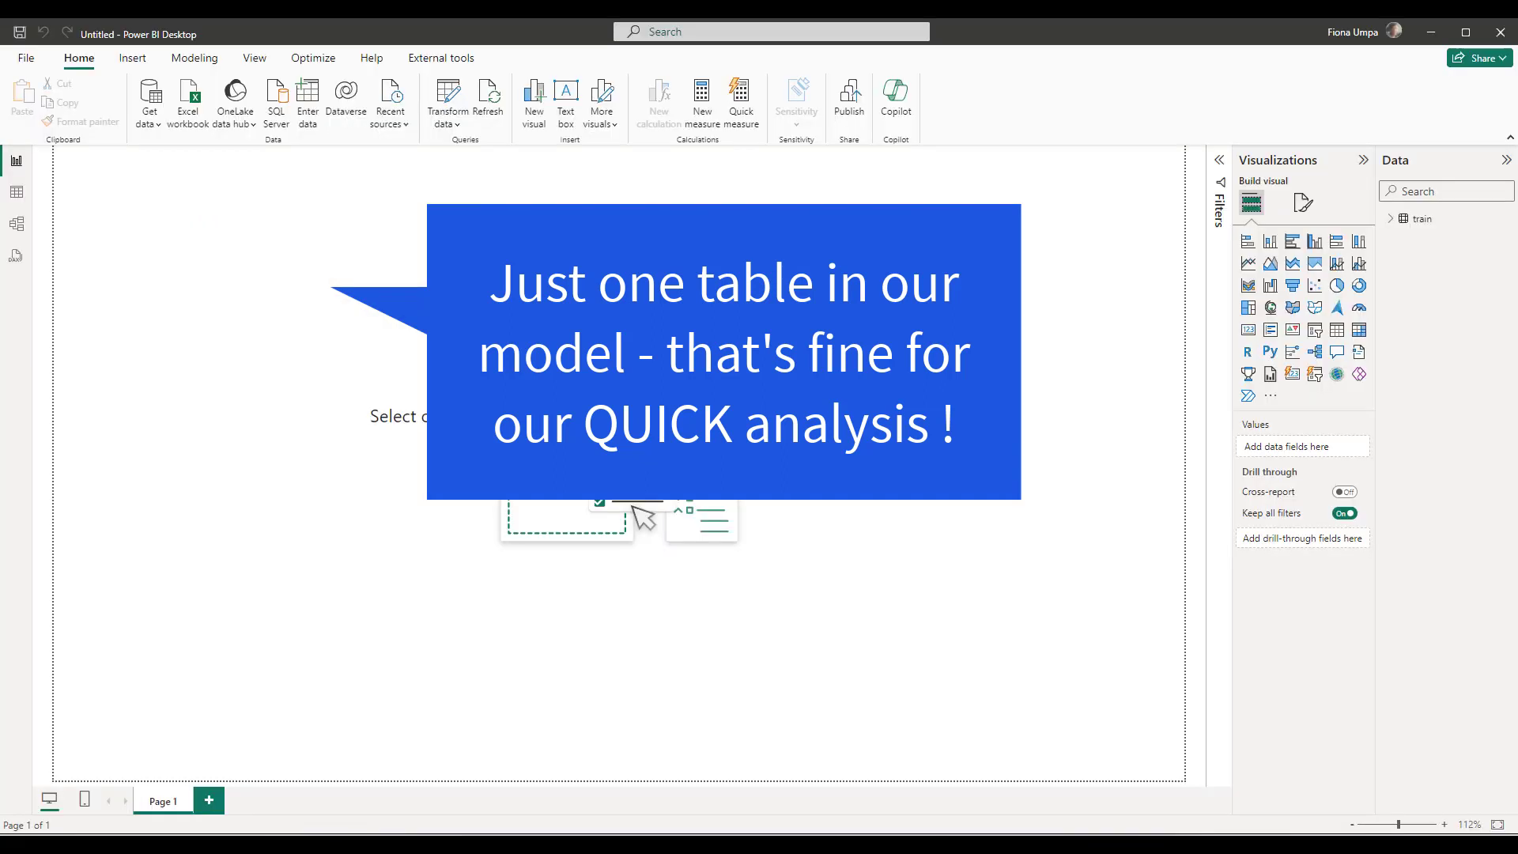
left_click(1390, 219)
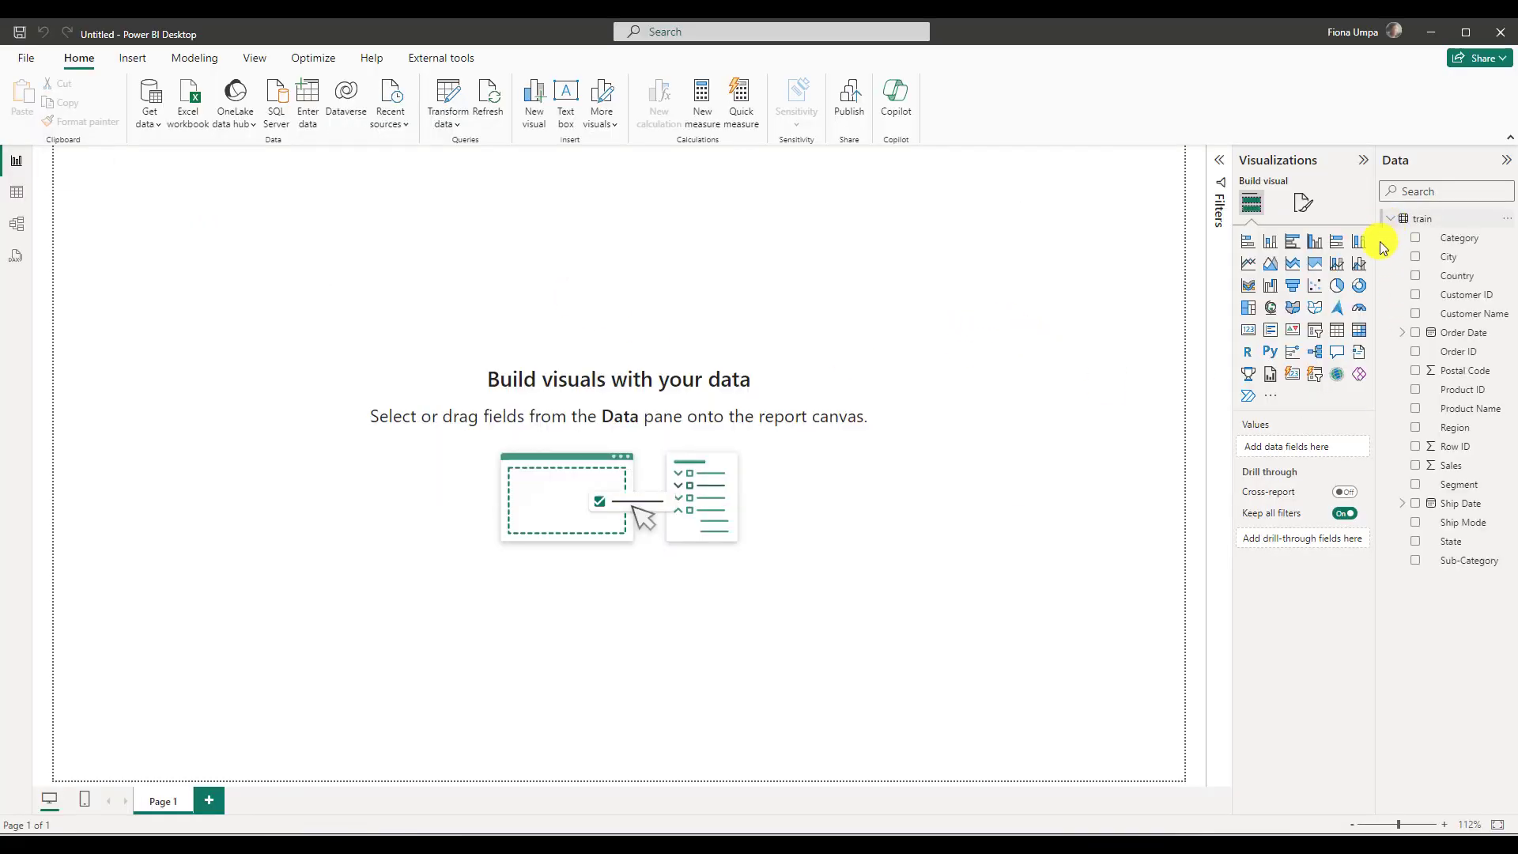
- Create the measure Nb orders = DISTINCTCOUNT( train[Order ID] ) in the train table
right_click(1416, 218)
left_click(1333, 251)
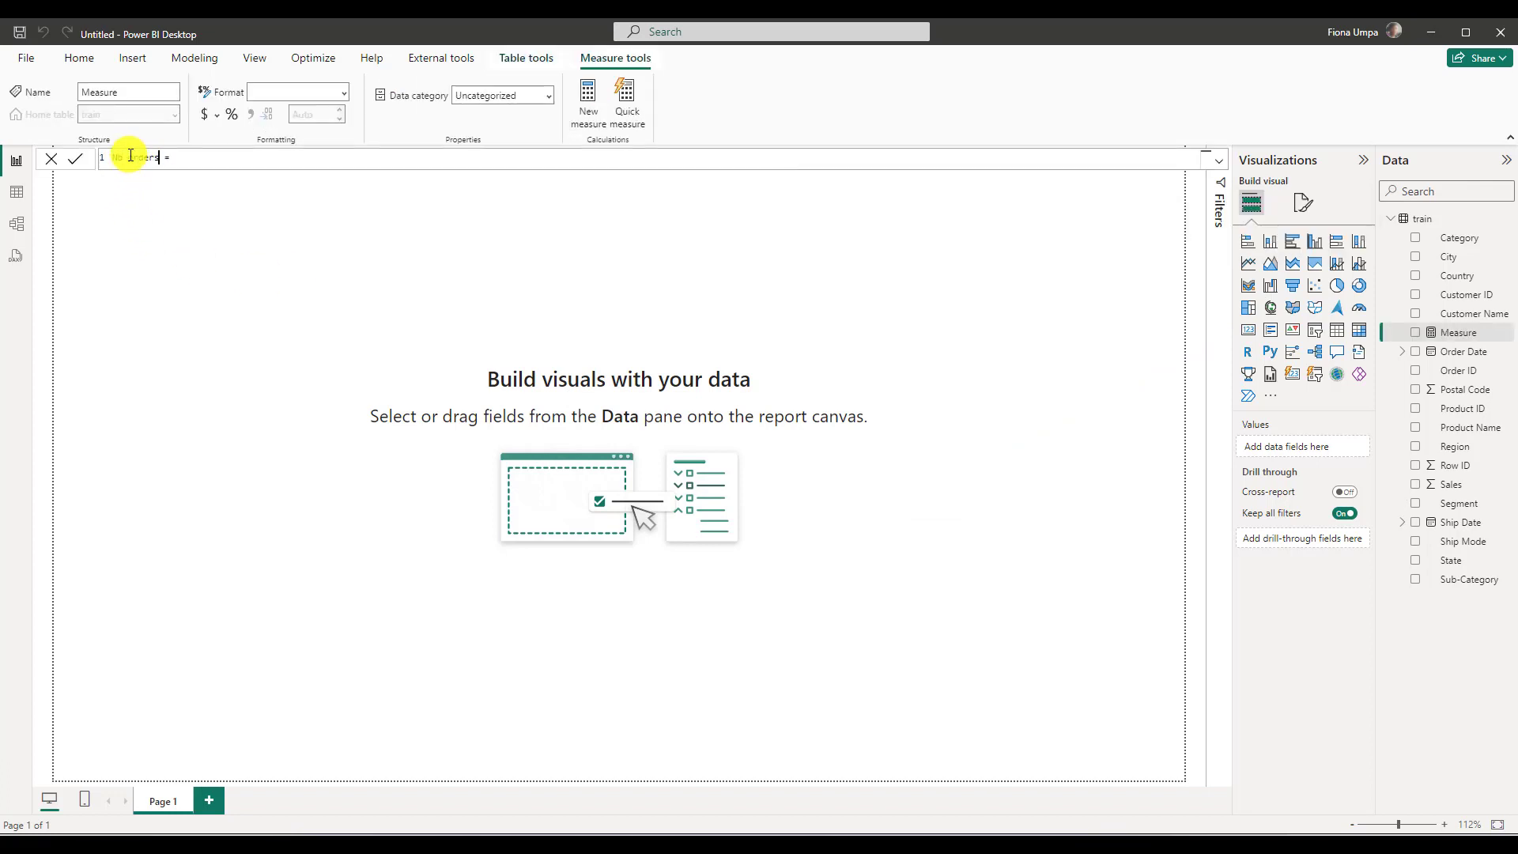
type("Dis")
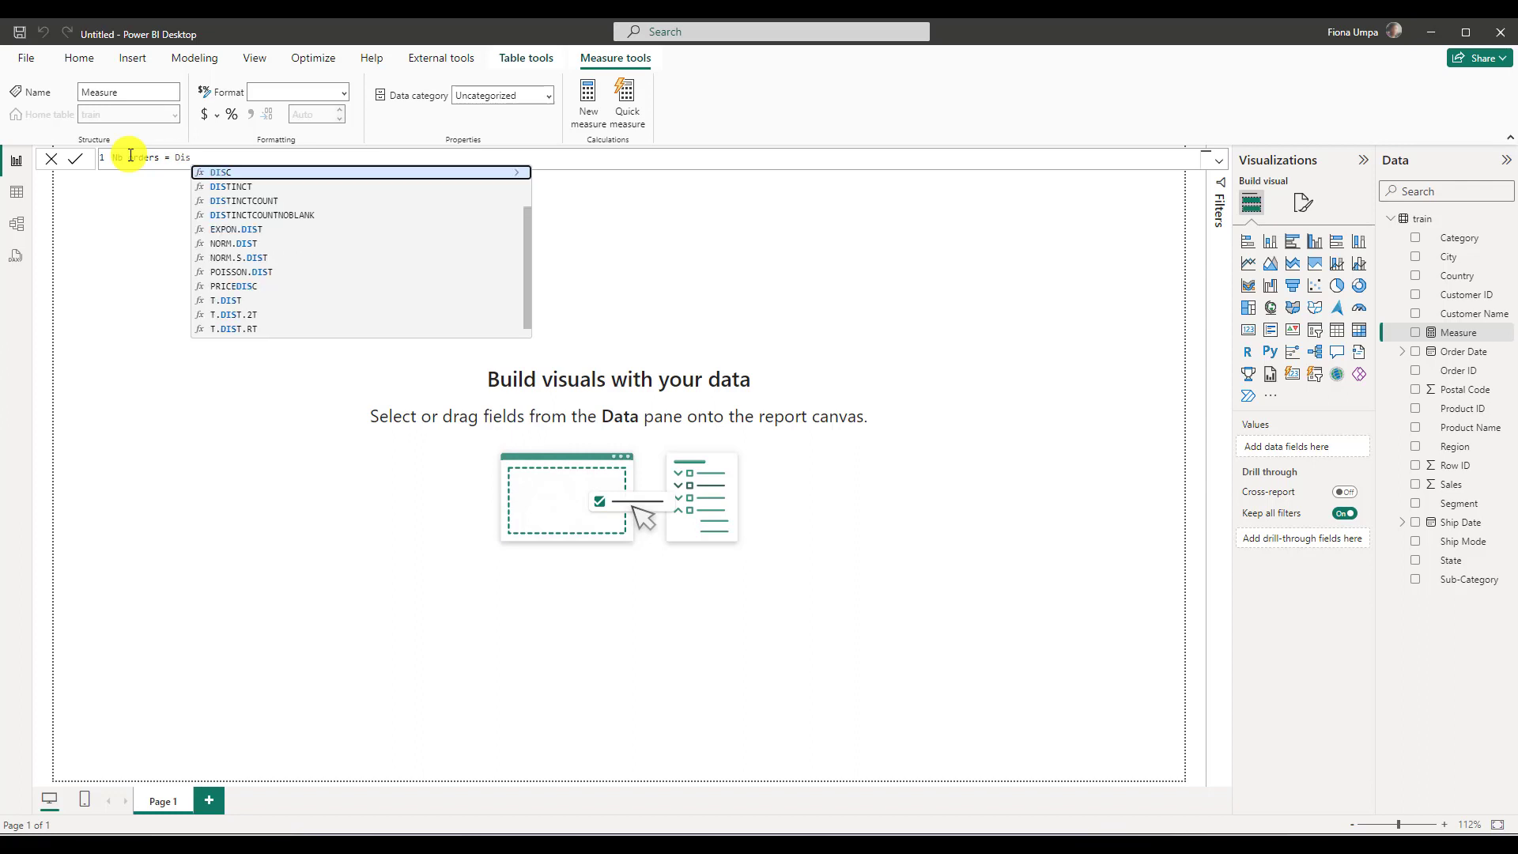
key("Down")
key("Down")
key("Tab")
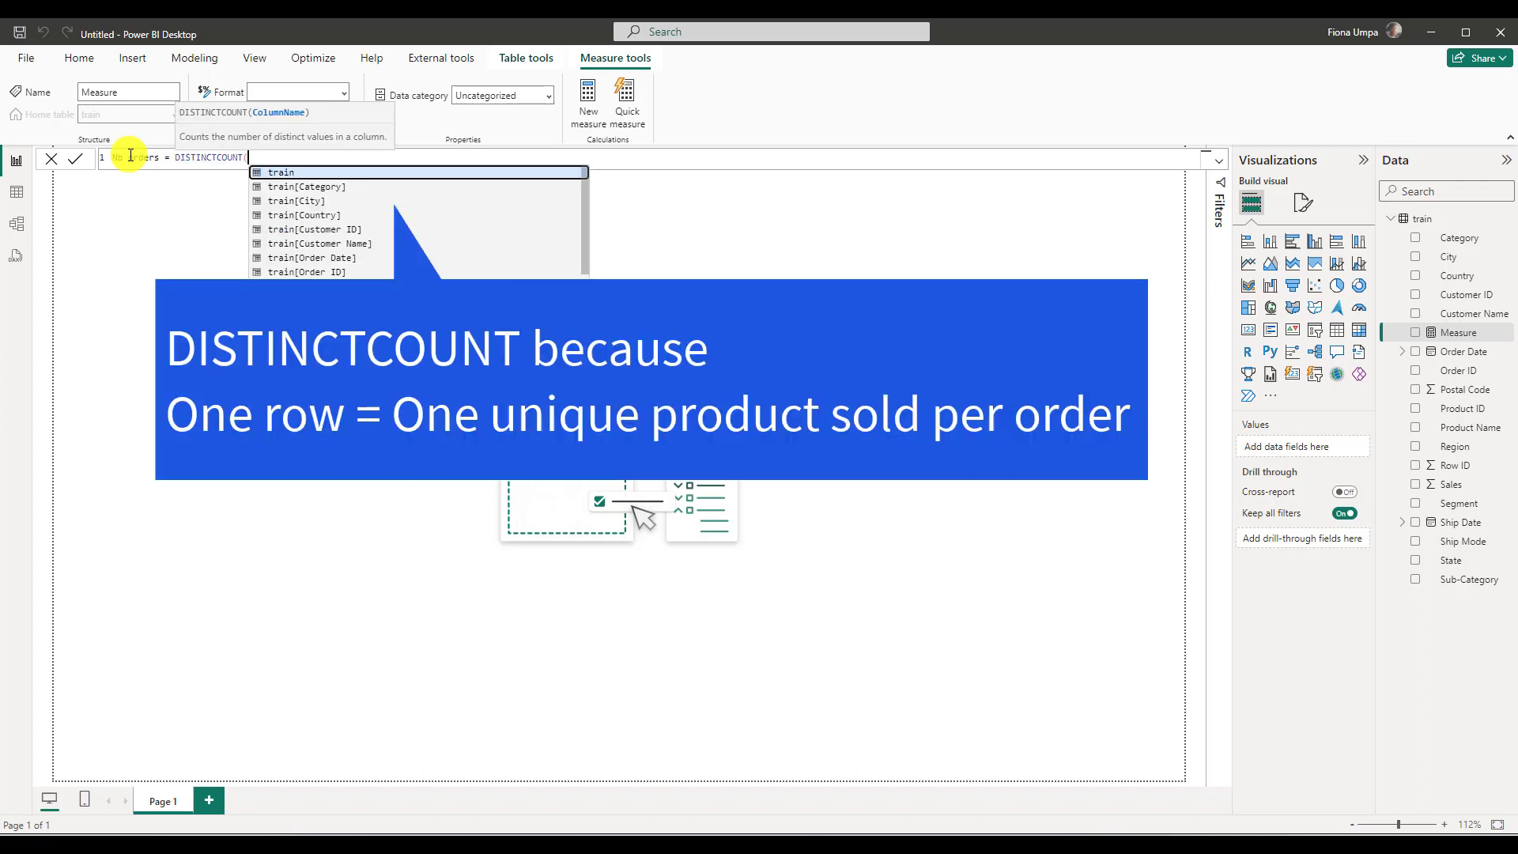
type("ord")
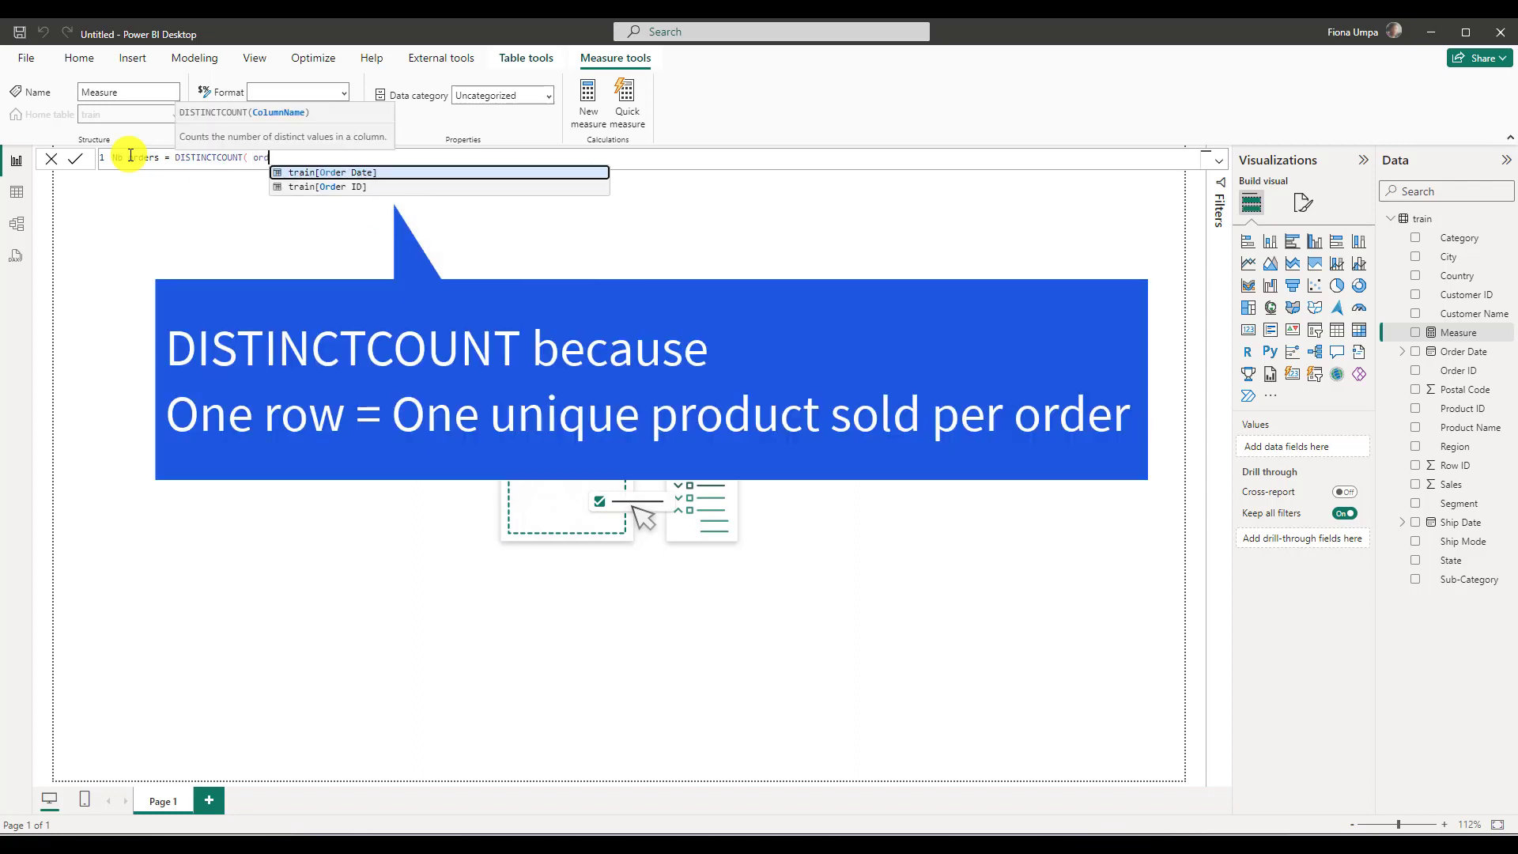
key("Down")
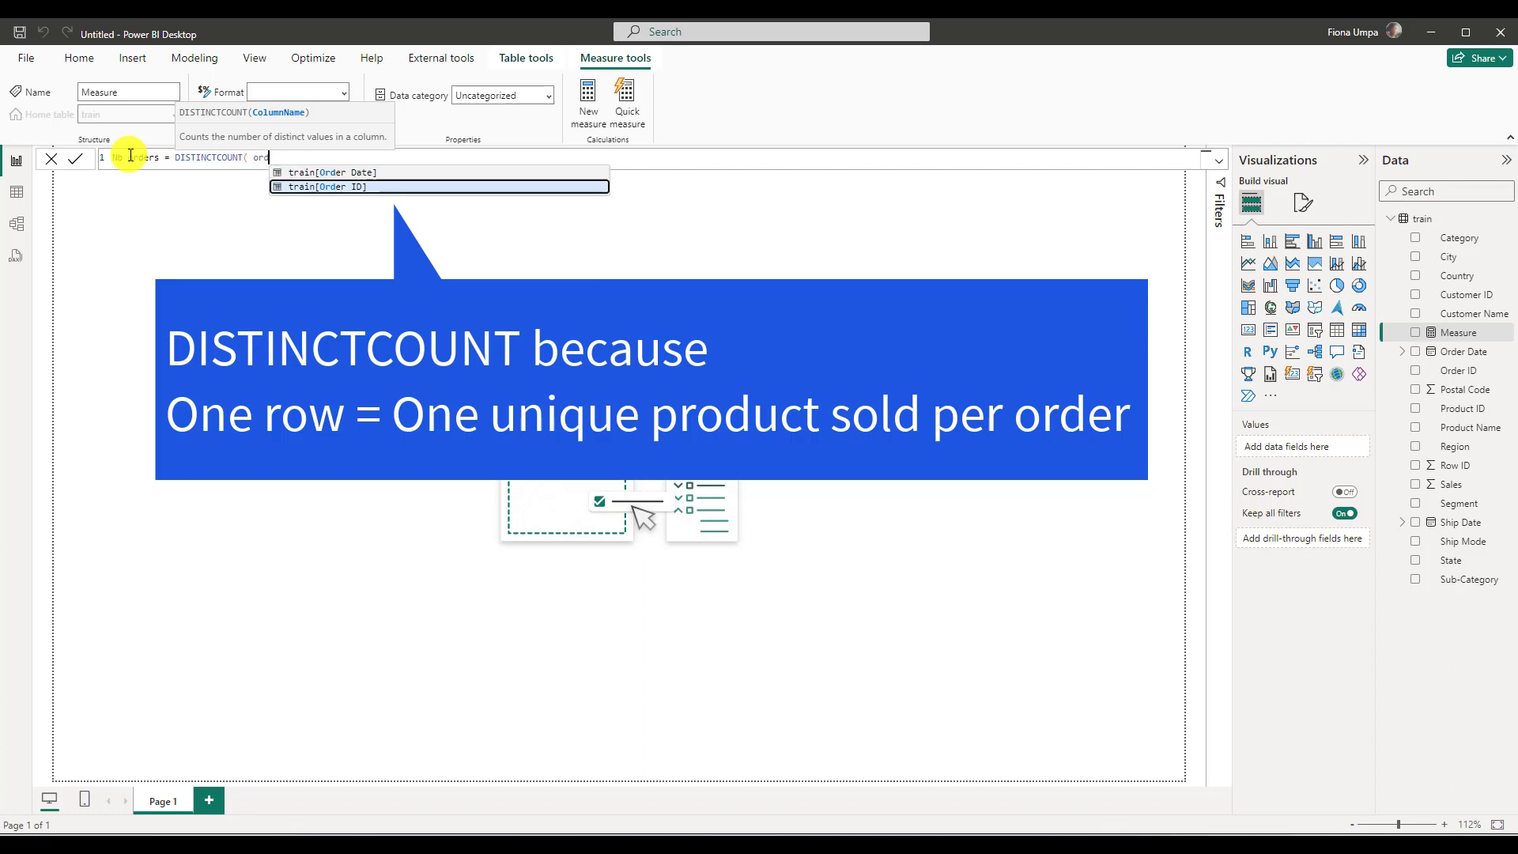
key("Tab")
type(")")
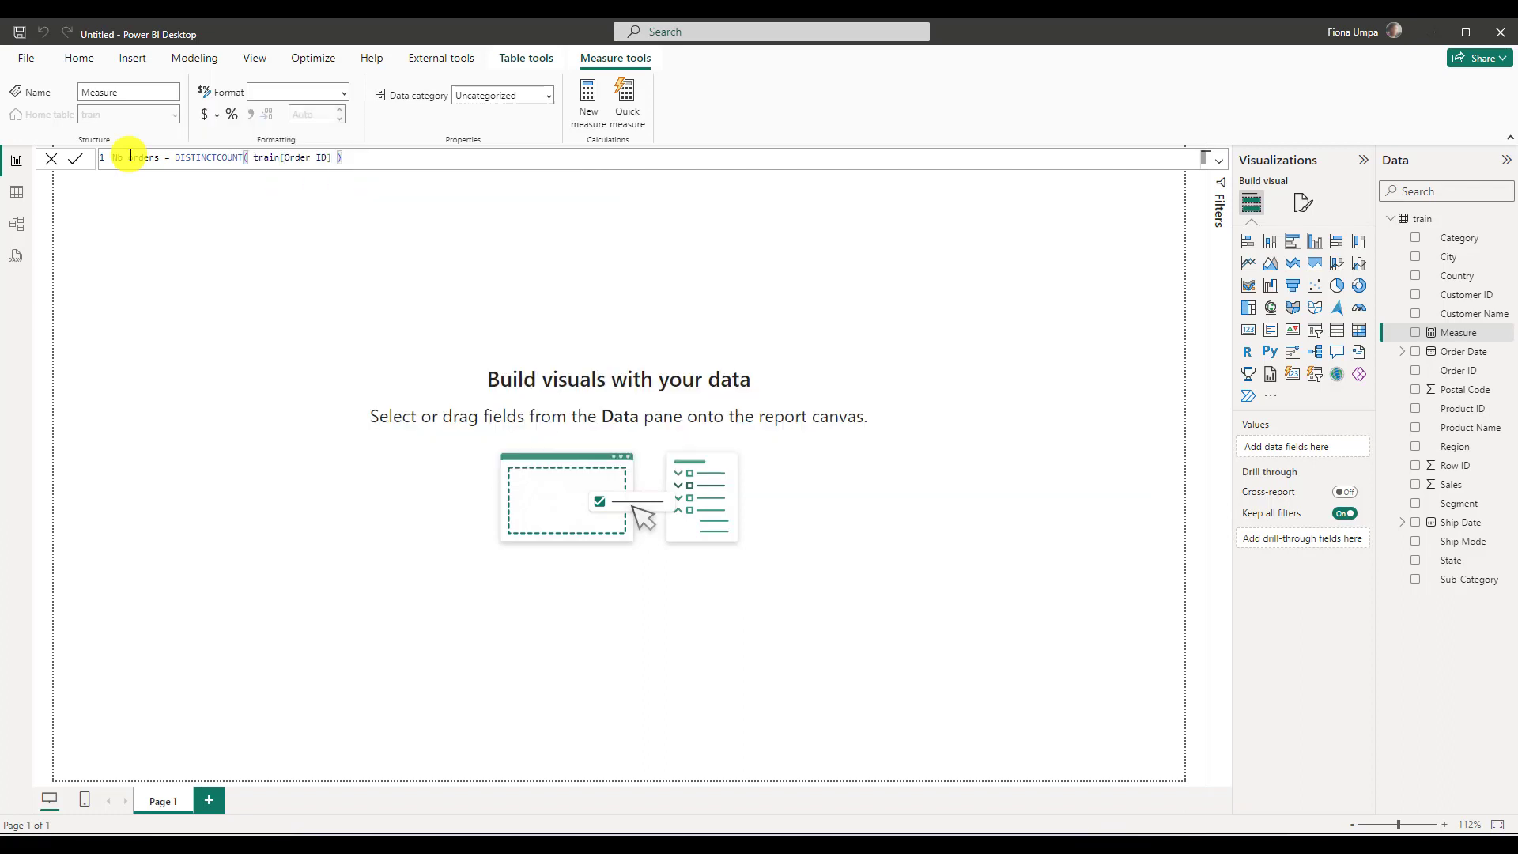
key("Return")
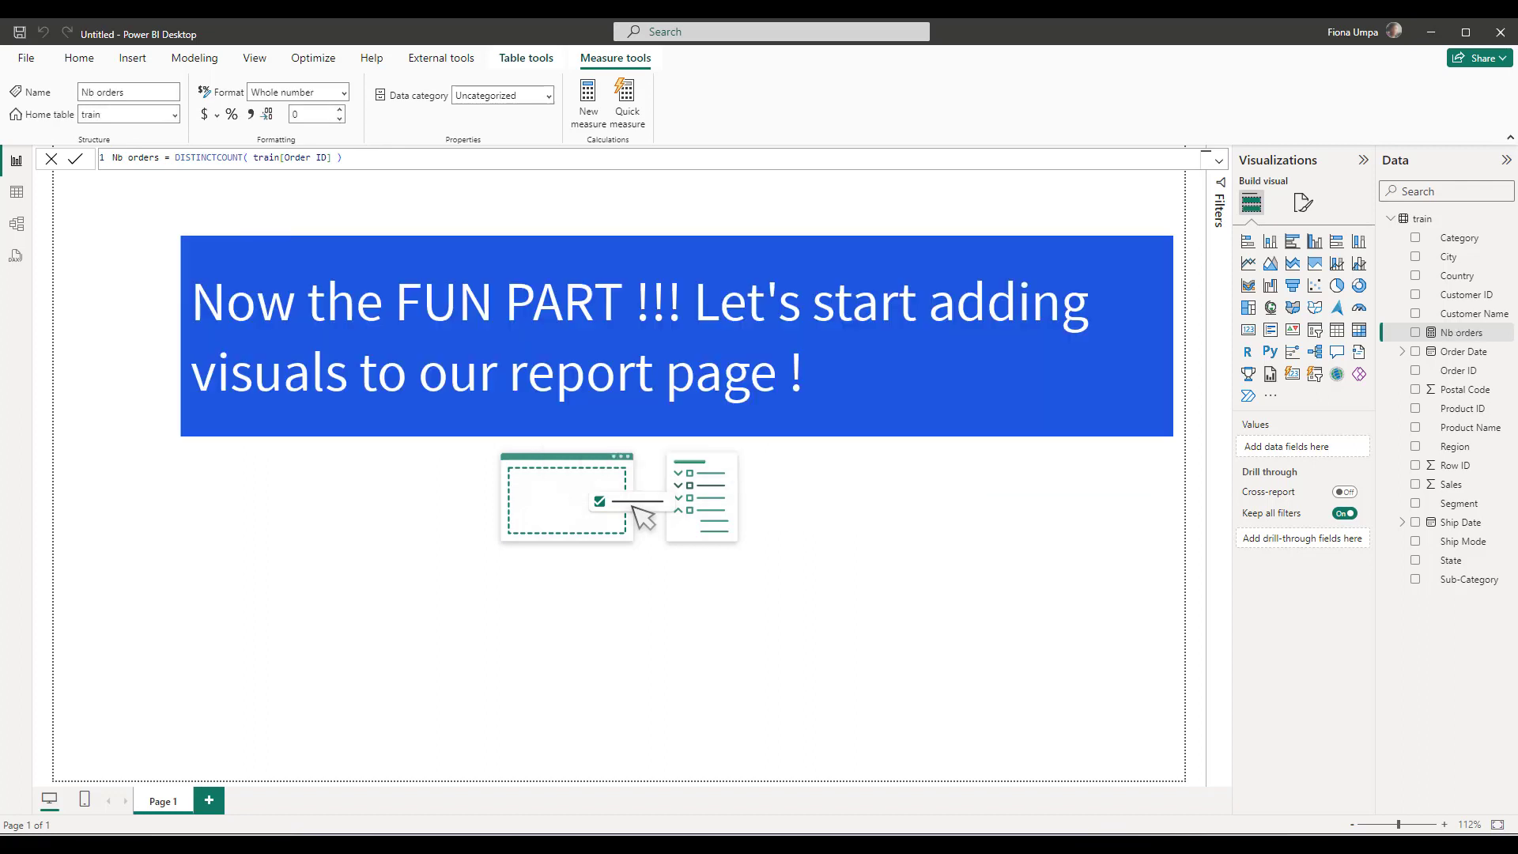
- Add a text box titled "Mega Store Sales Dashboard" to the report page and set its font size to 20
left_click(79, 58)
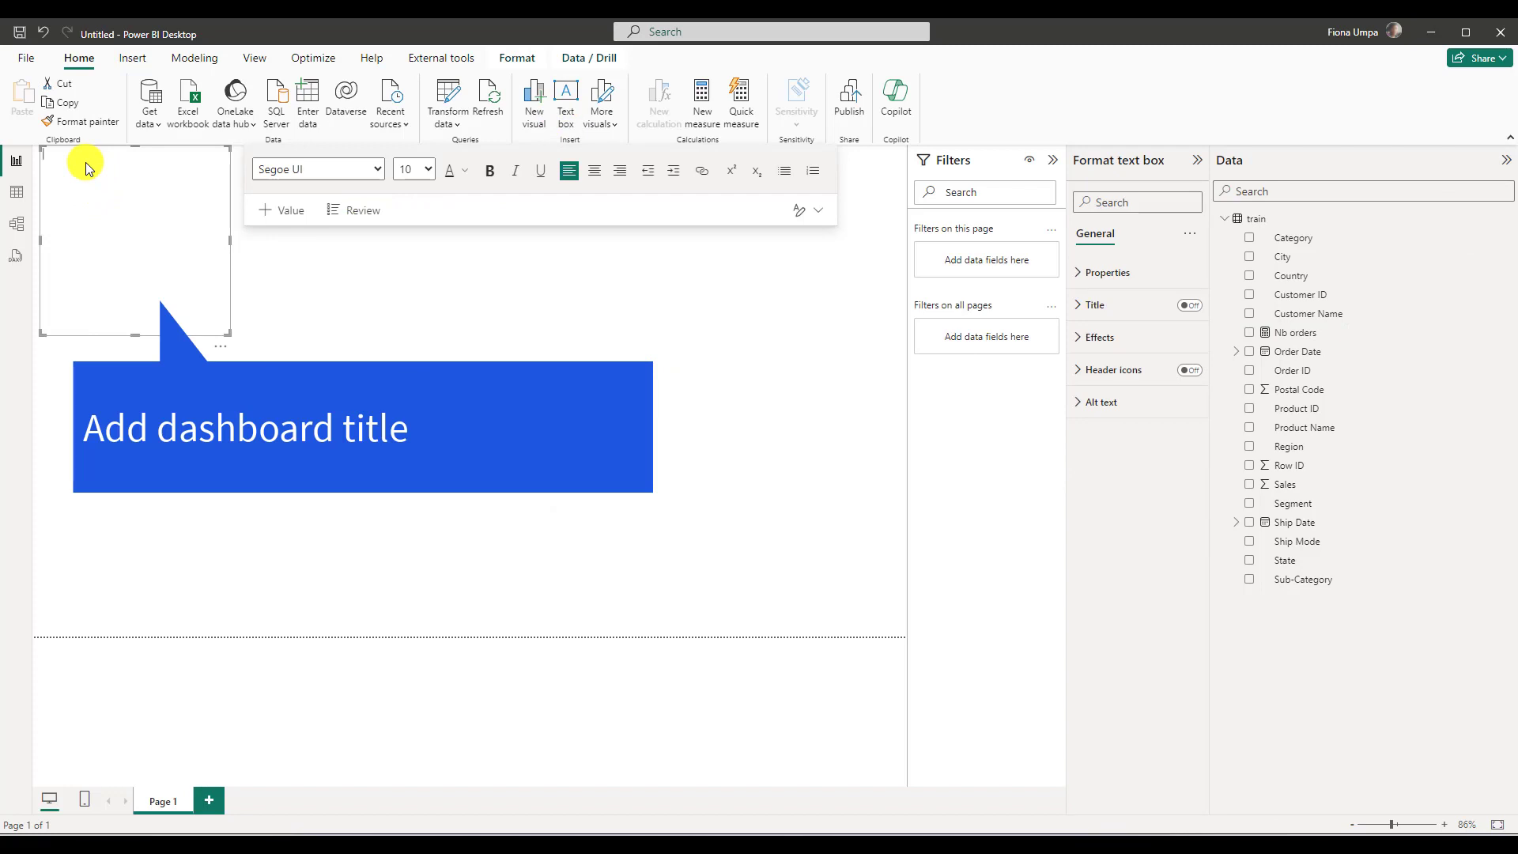
type("Mega Store Sales Dashboard")
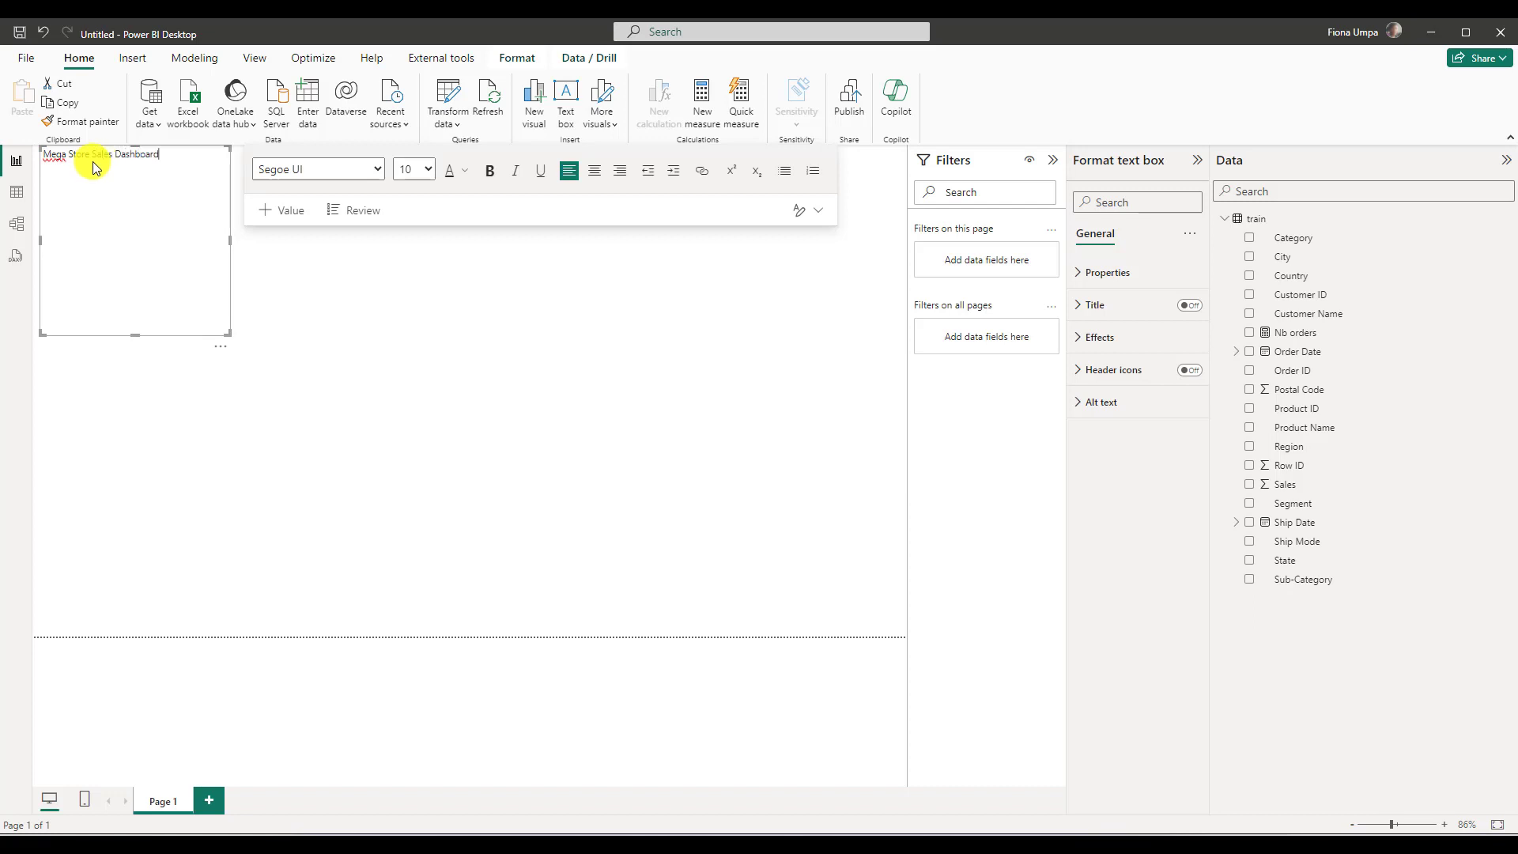
left_click_drag(198, 157, 44, 155)
left_click(430, 169)
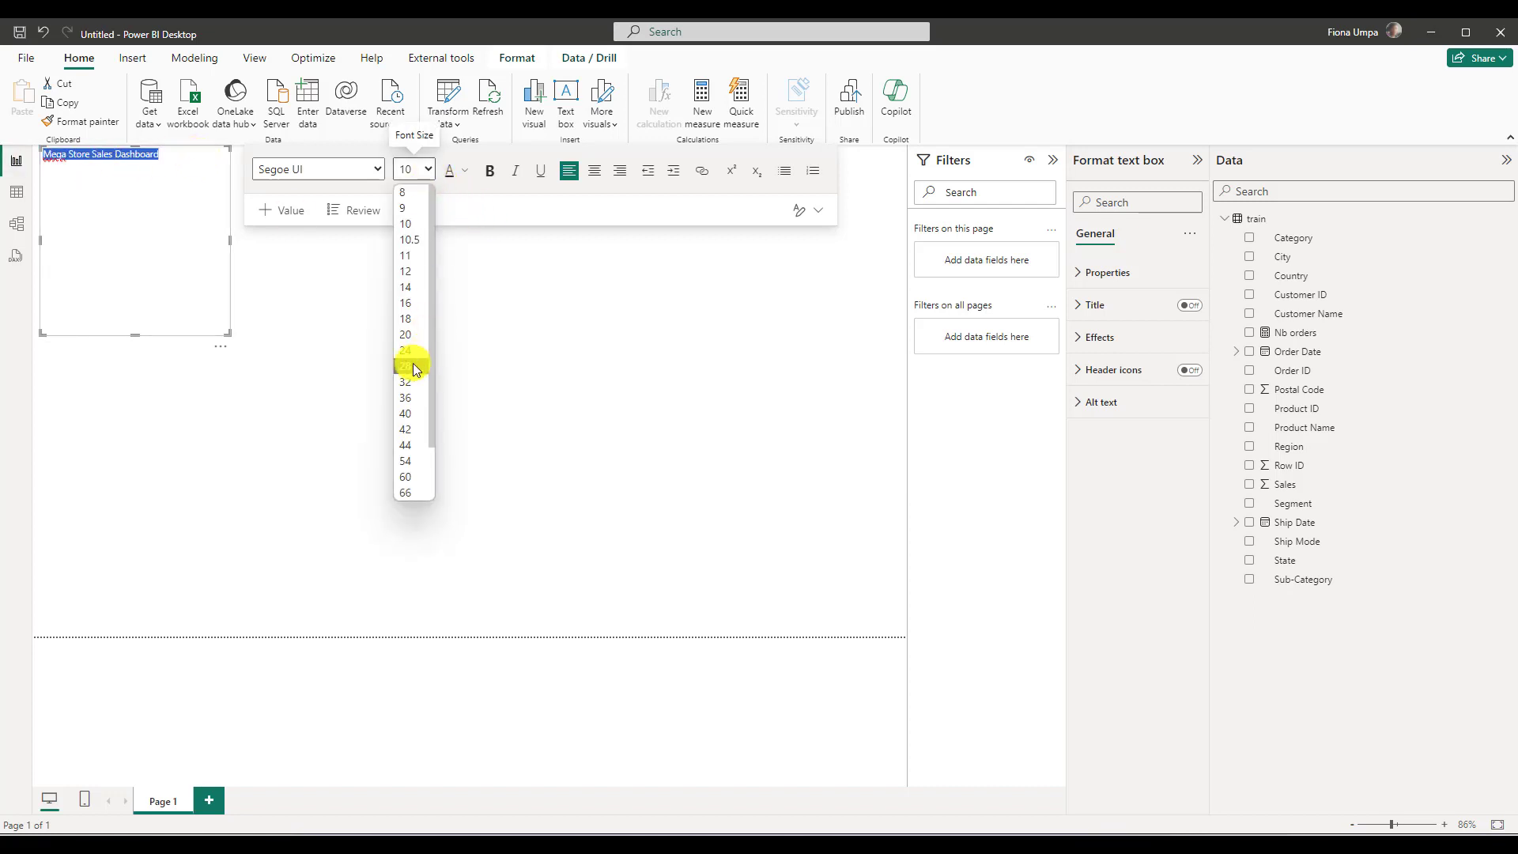
left_click(414, 334)
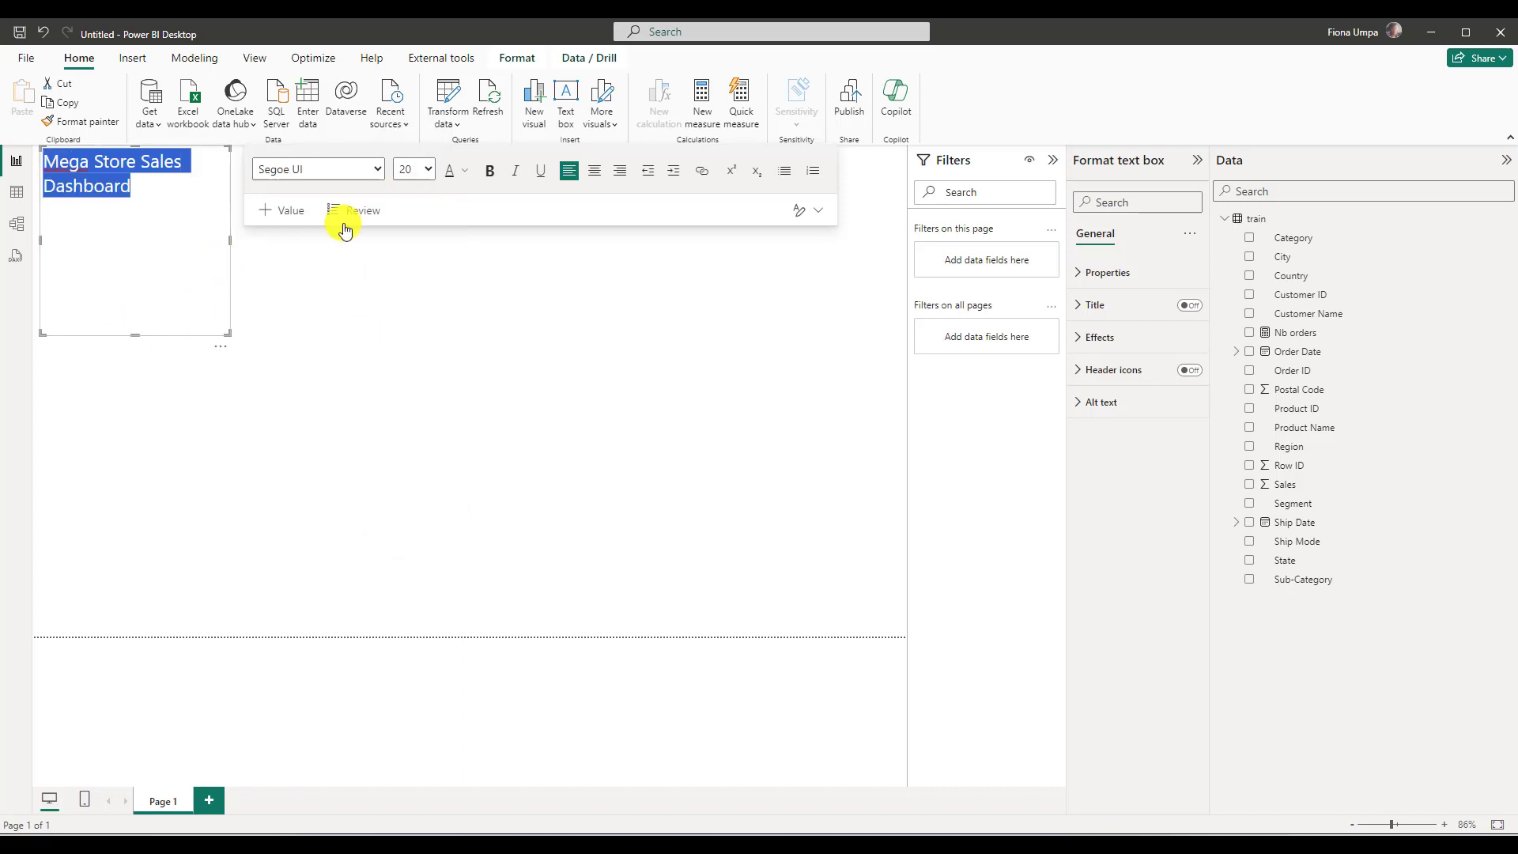
- Widen and flatten the title text box so the title fits on one line, and make the text bold
left_click(232, 245)
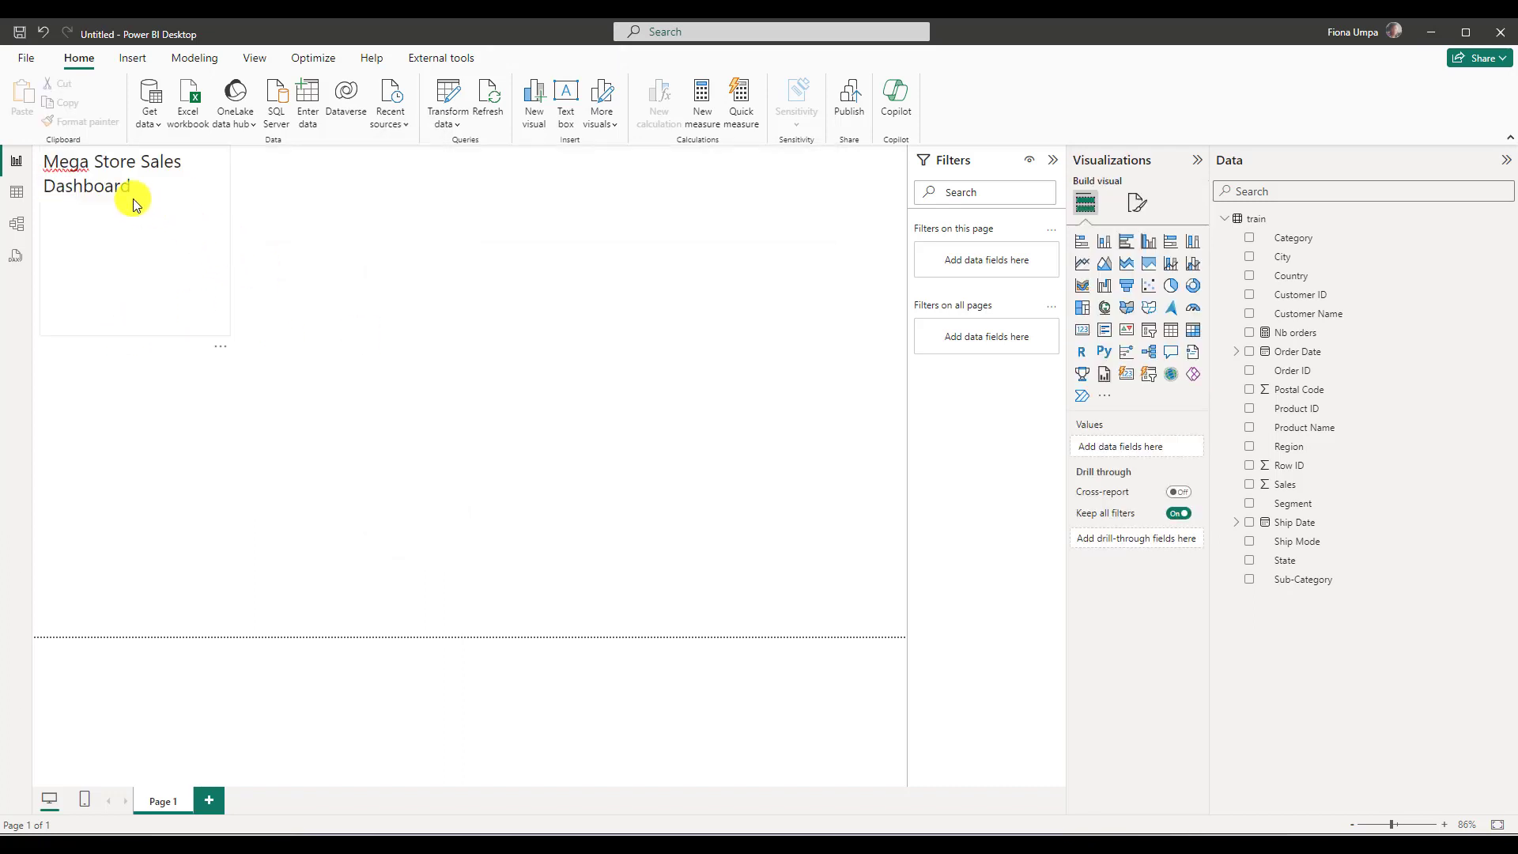
left_click(231, 237)
left_click_drag(230, 239, 454, 193)
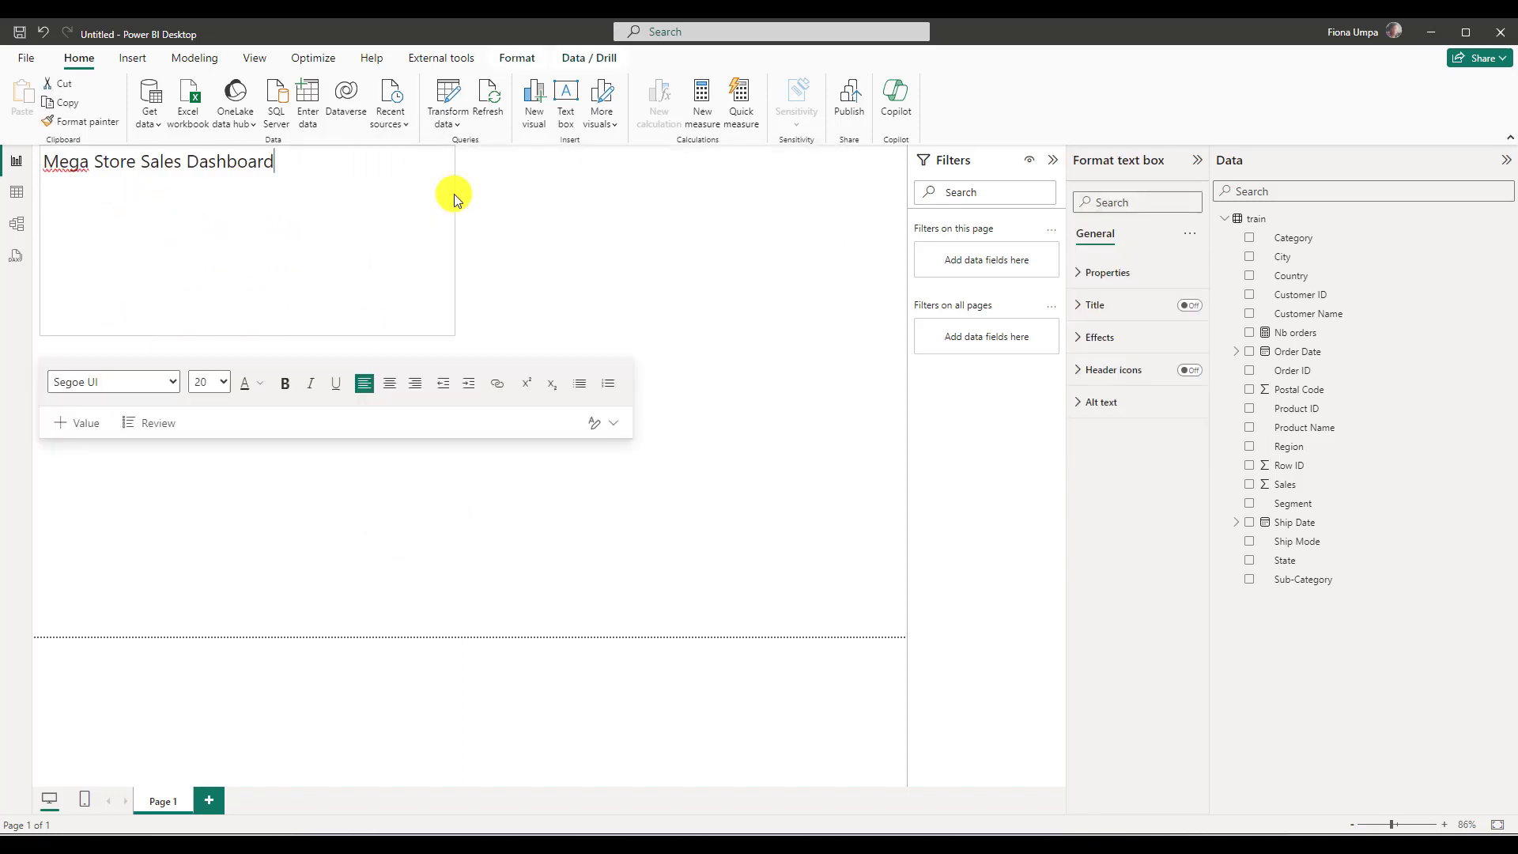
left_click_drag(246, 333, 3, 162)
left_click(285, 234)
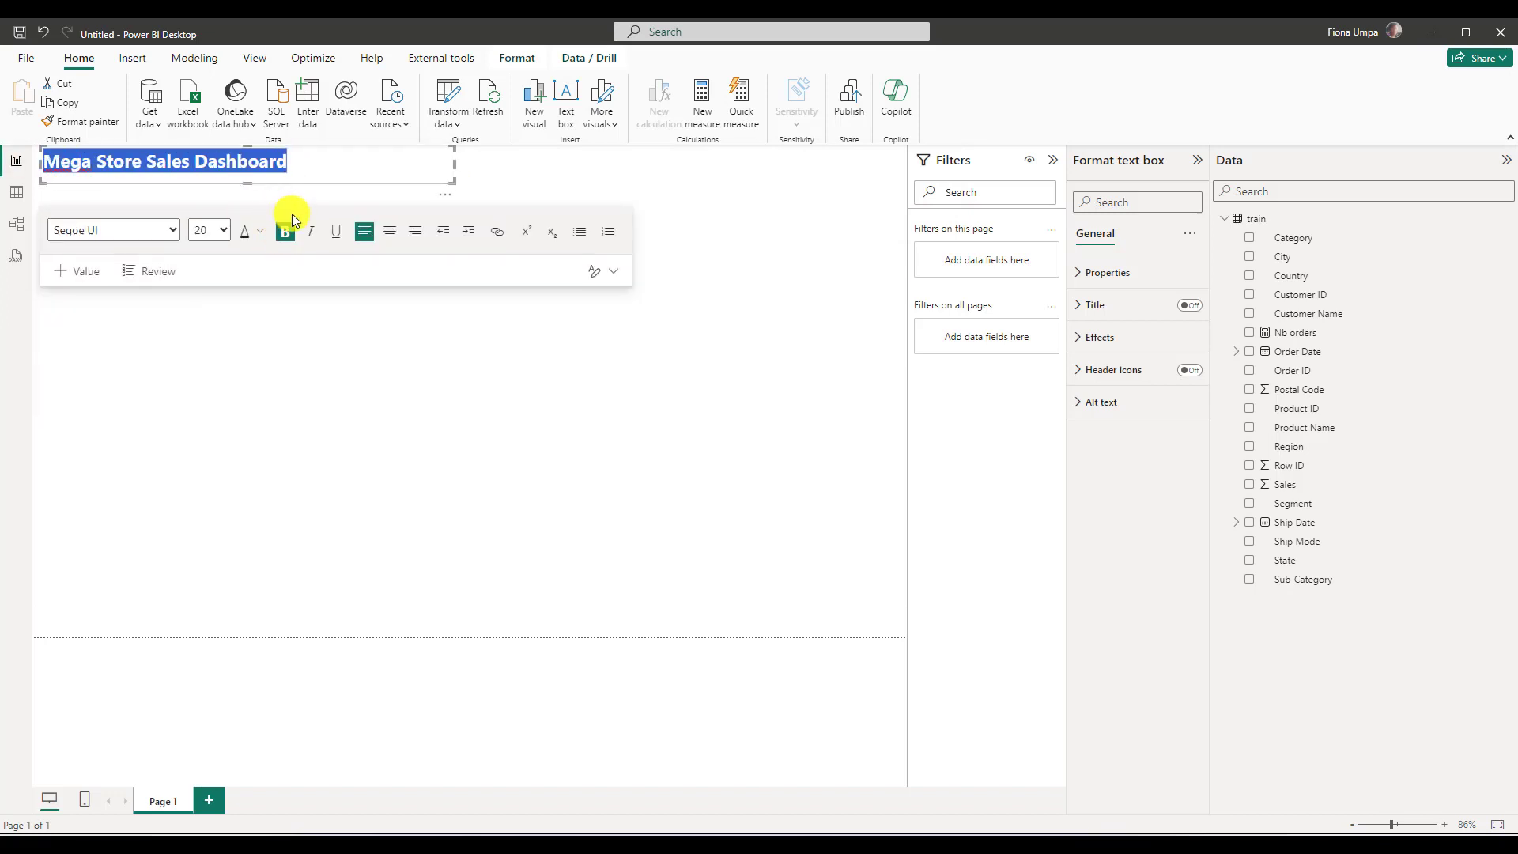
left_click(552, 174)
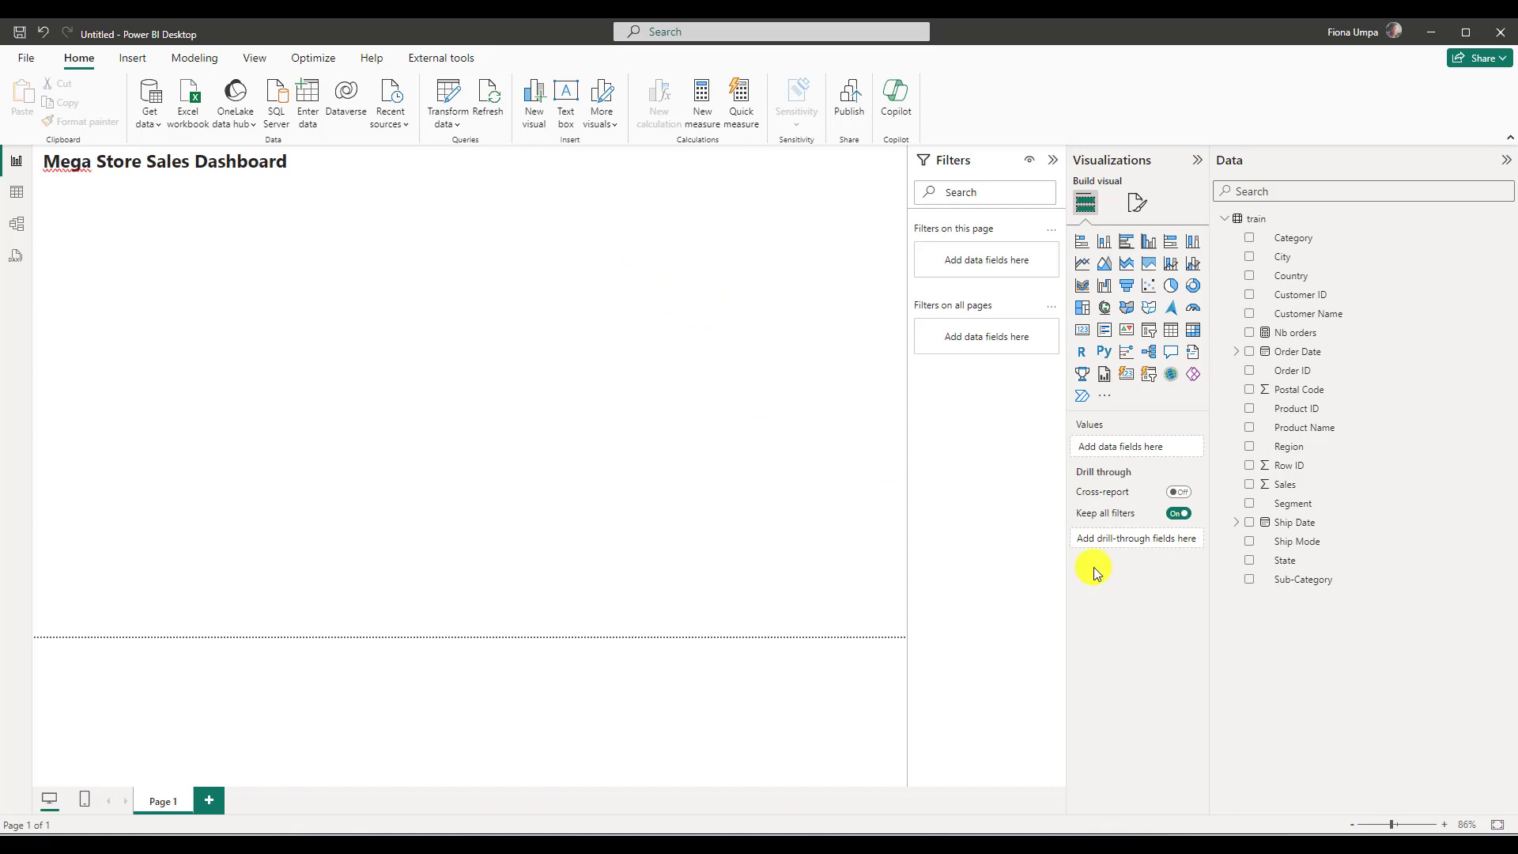
- Add a card visual showing Nb orders, shrink it to a small tile and place it directly under the dashboard title
left_click(1250, 333)
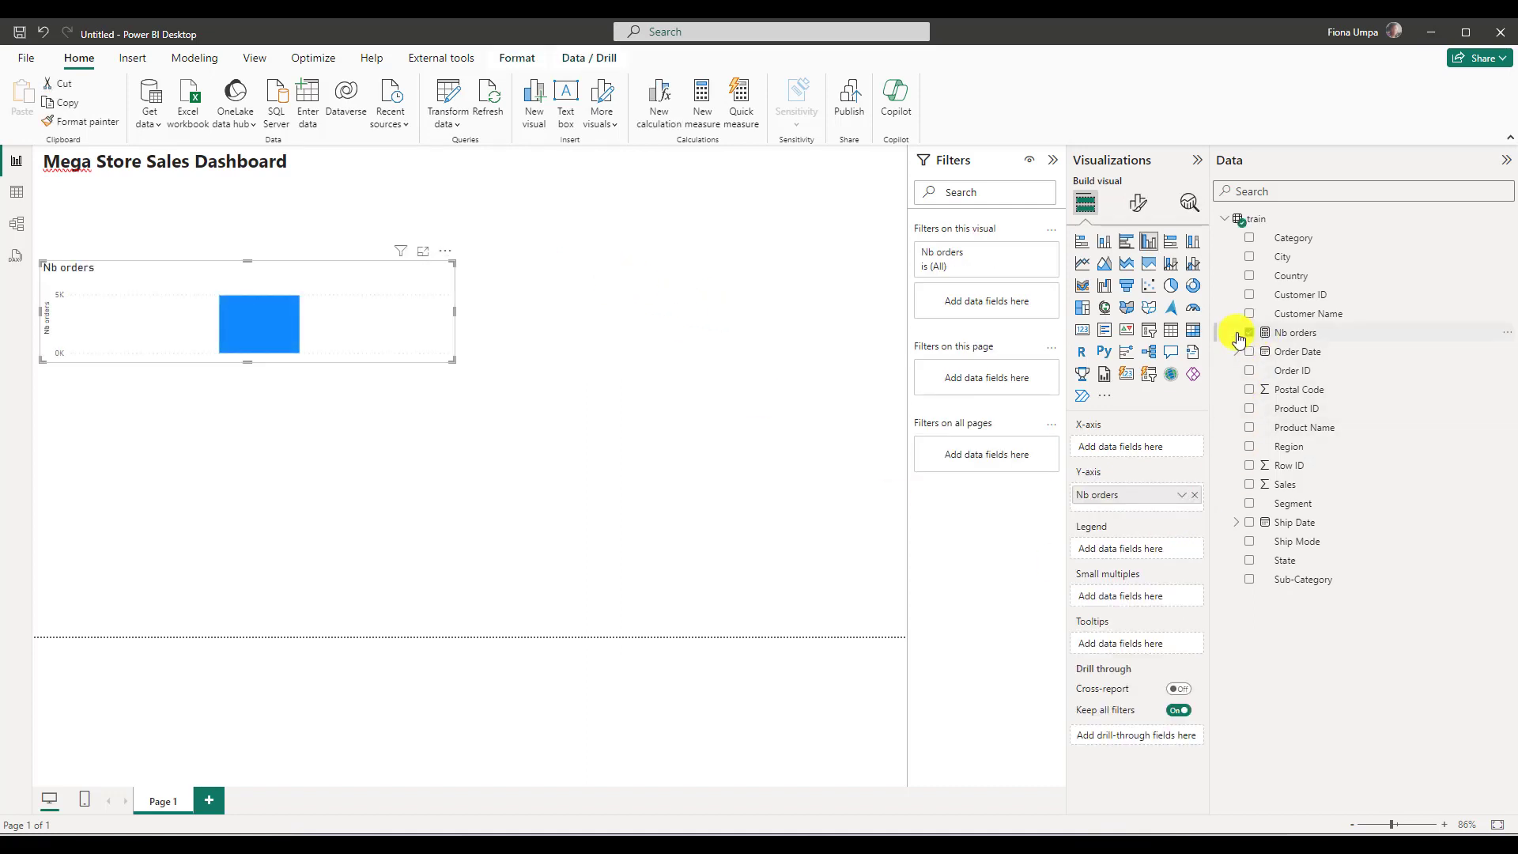
left_click(1082, 329)
left_click_drag(453, 311, 136, 274)
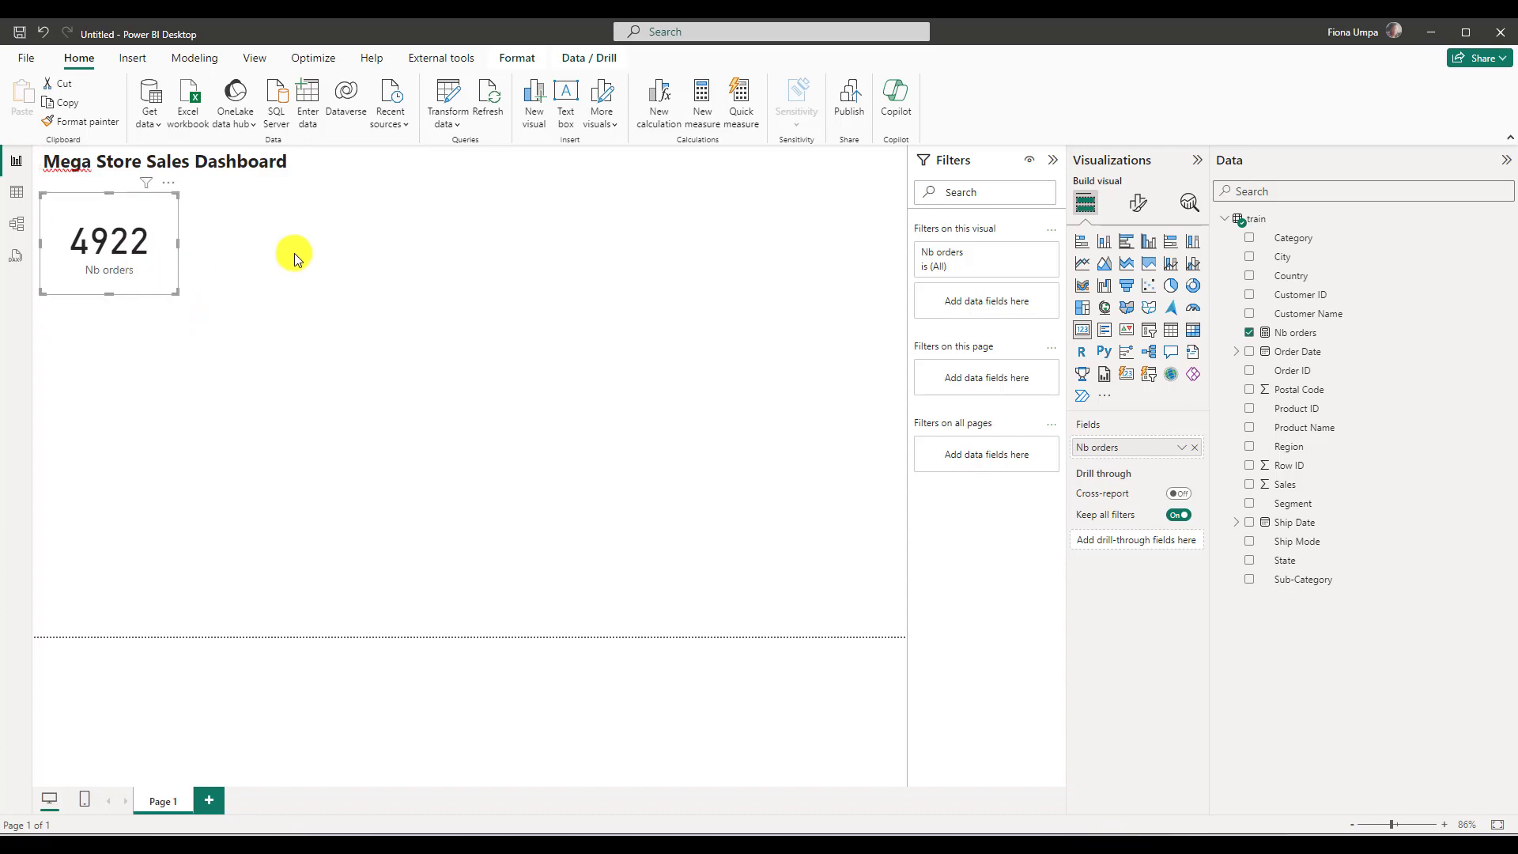
- Duplicate the Nb orders card and place the copy directly beside the original
left_click(294, 253)
left_click(170, 261)
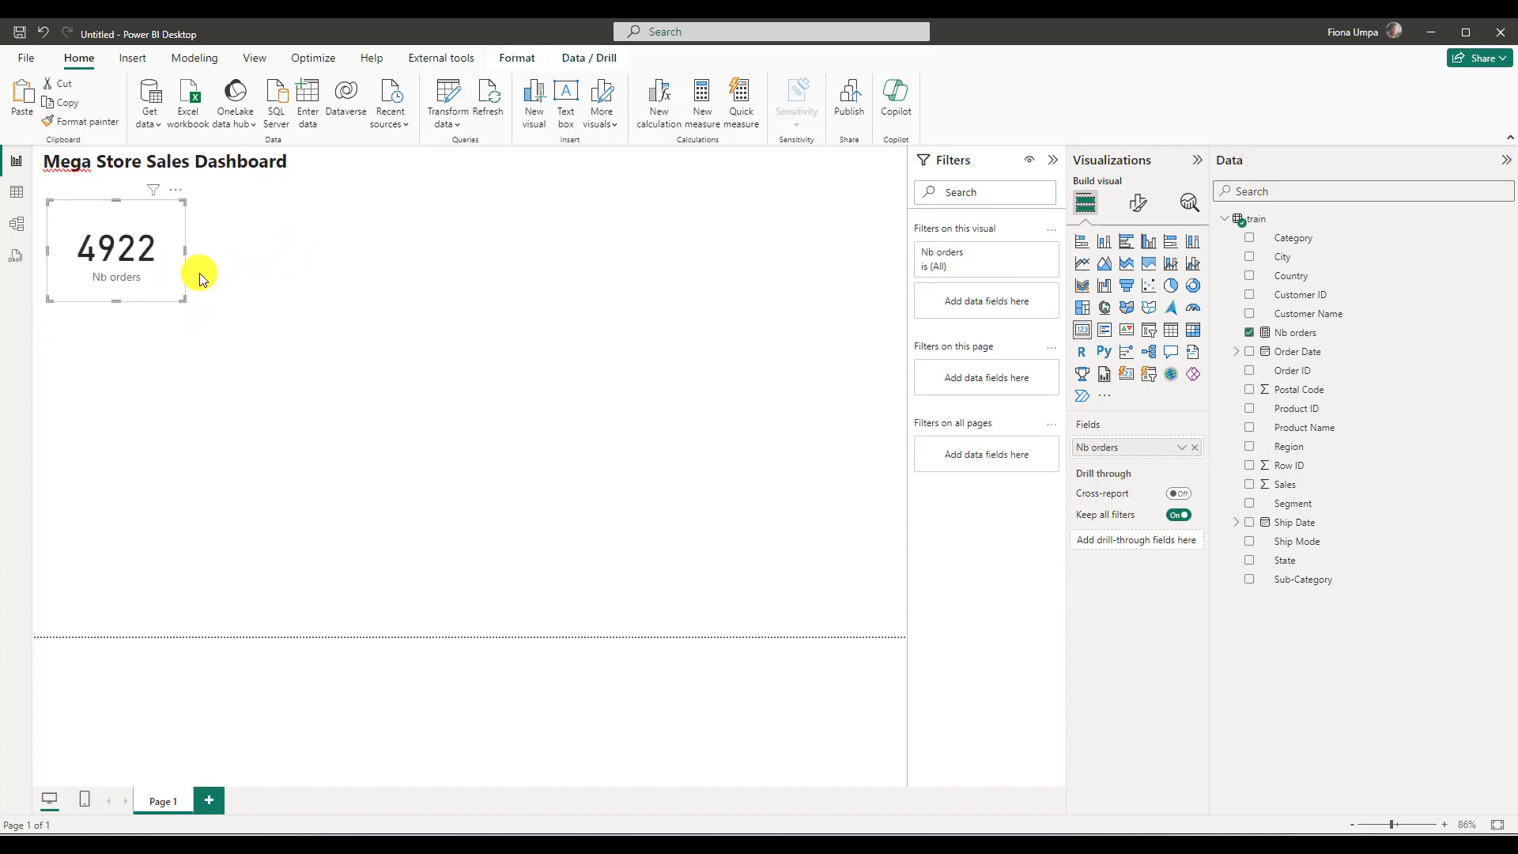
key("ctrl+c")
key("ctrl+v")
left_click_drag(197, 309, 294, 237)
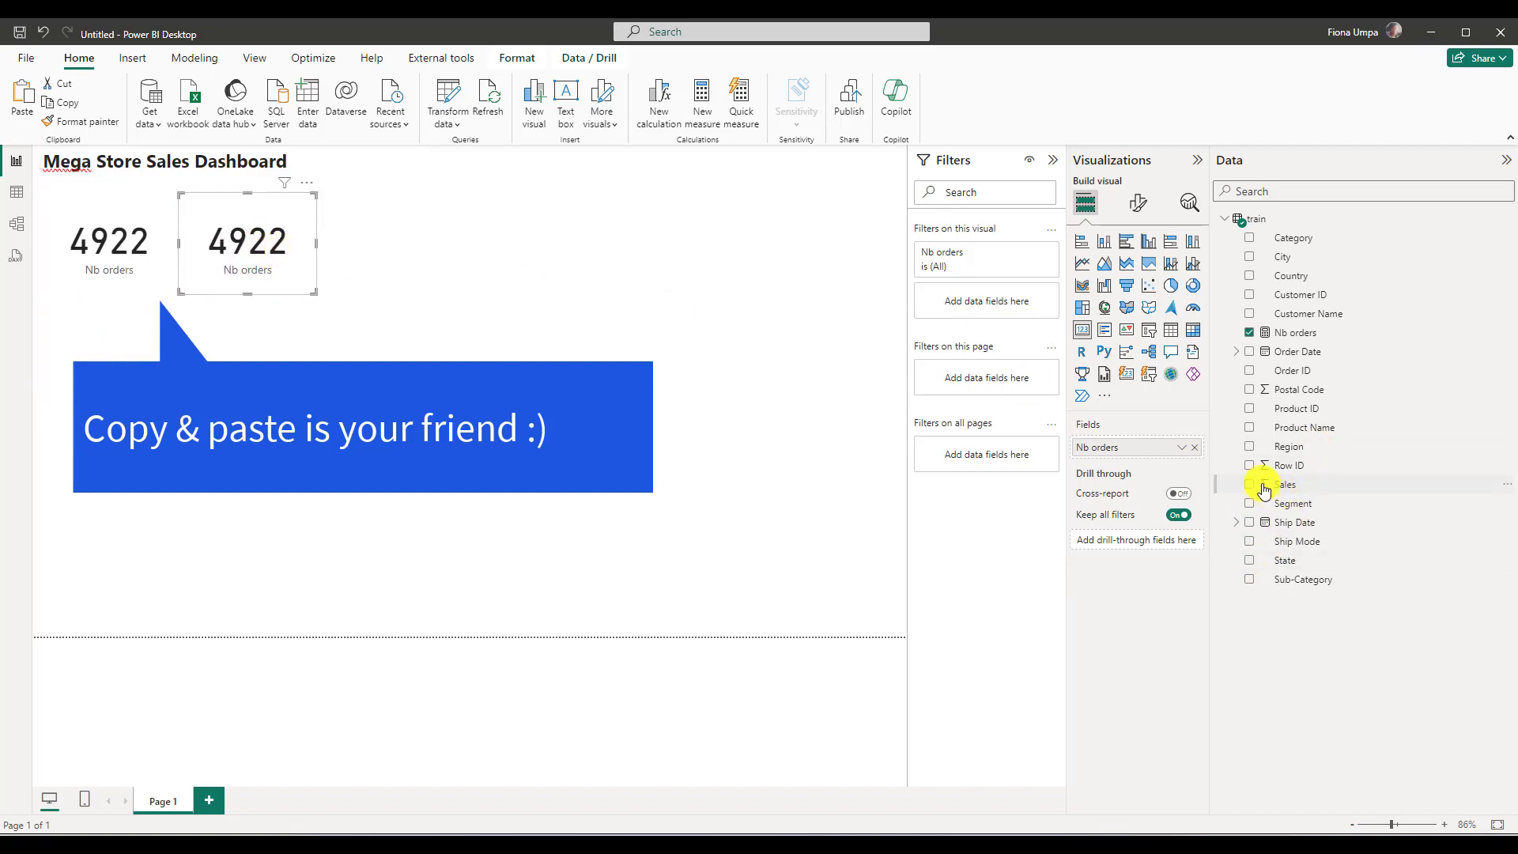
- Replace Nb orders with Sum of Sales in the copied card
left_click(1195, 448)
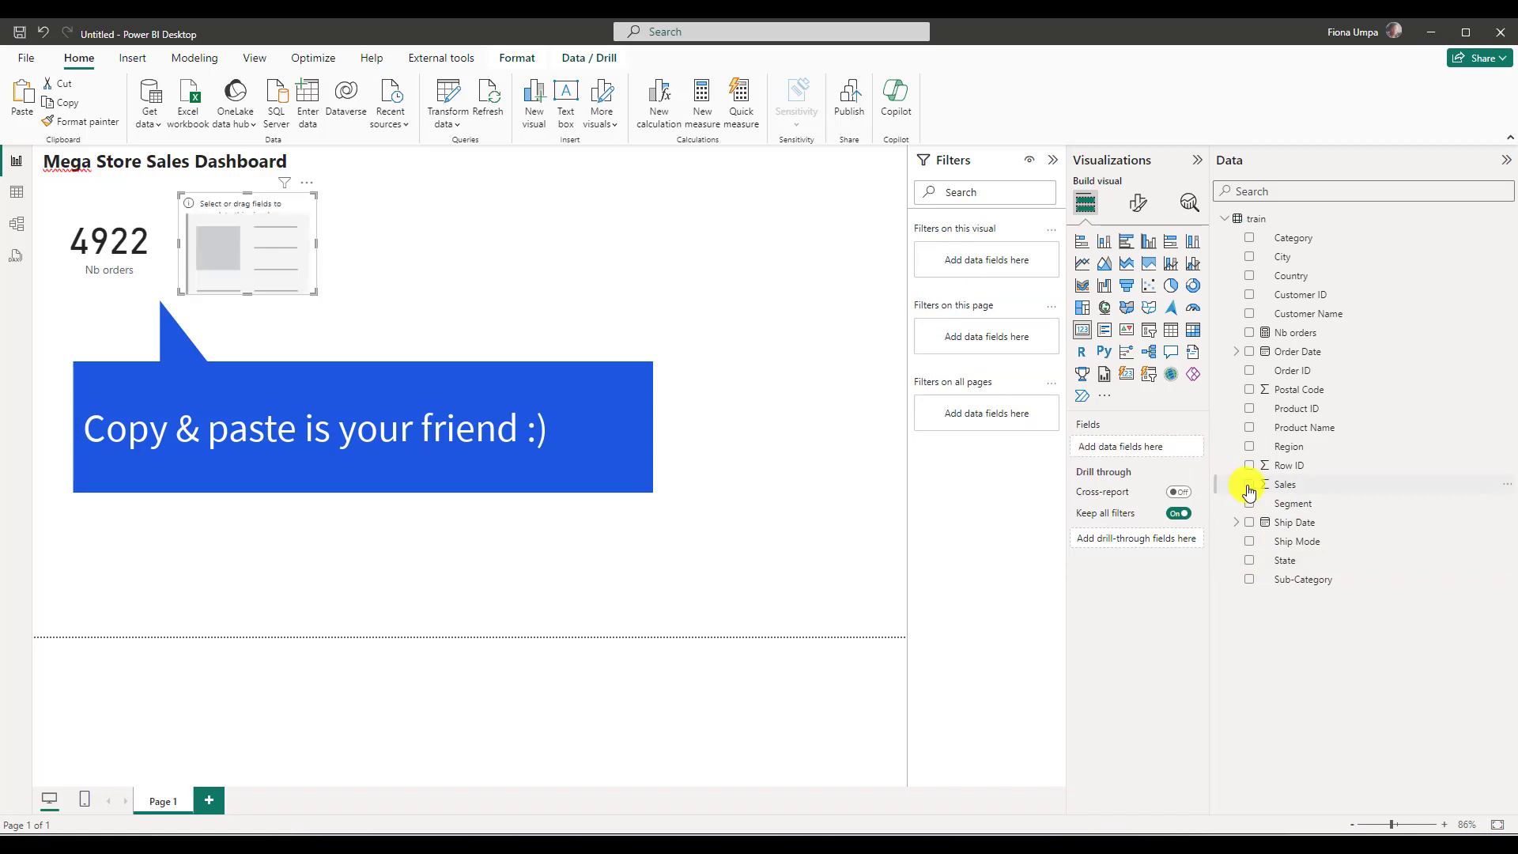
left_click(1249, 485)
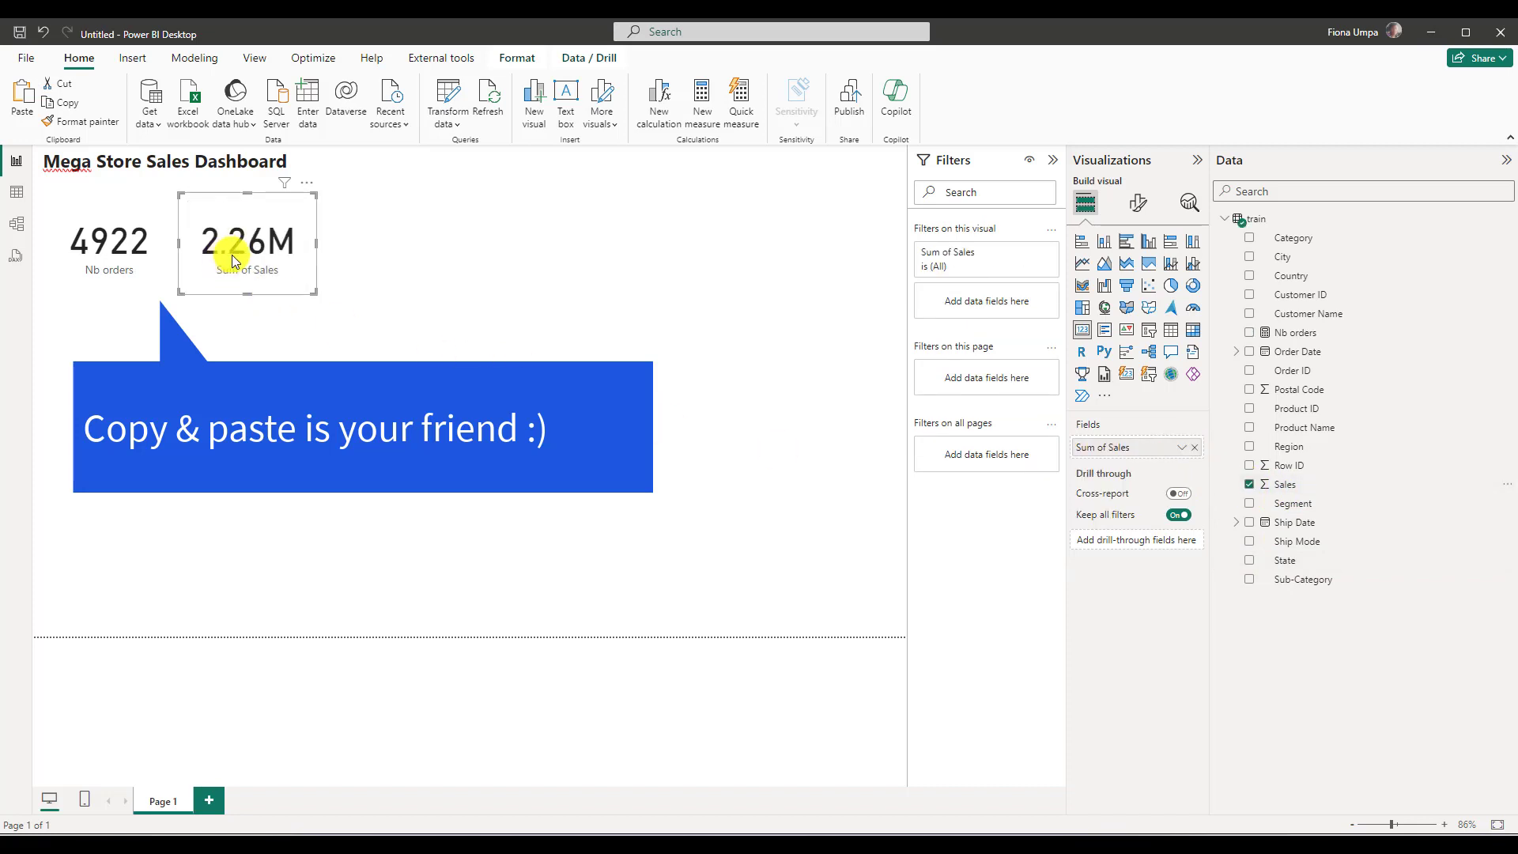
left_click(373, 329)
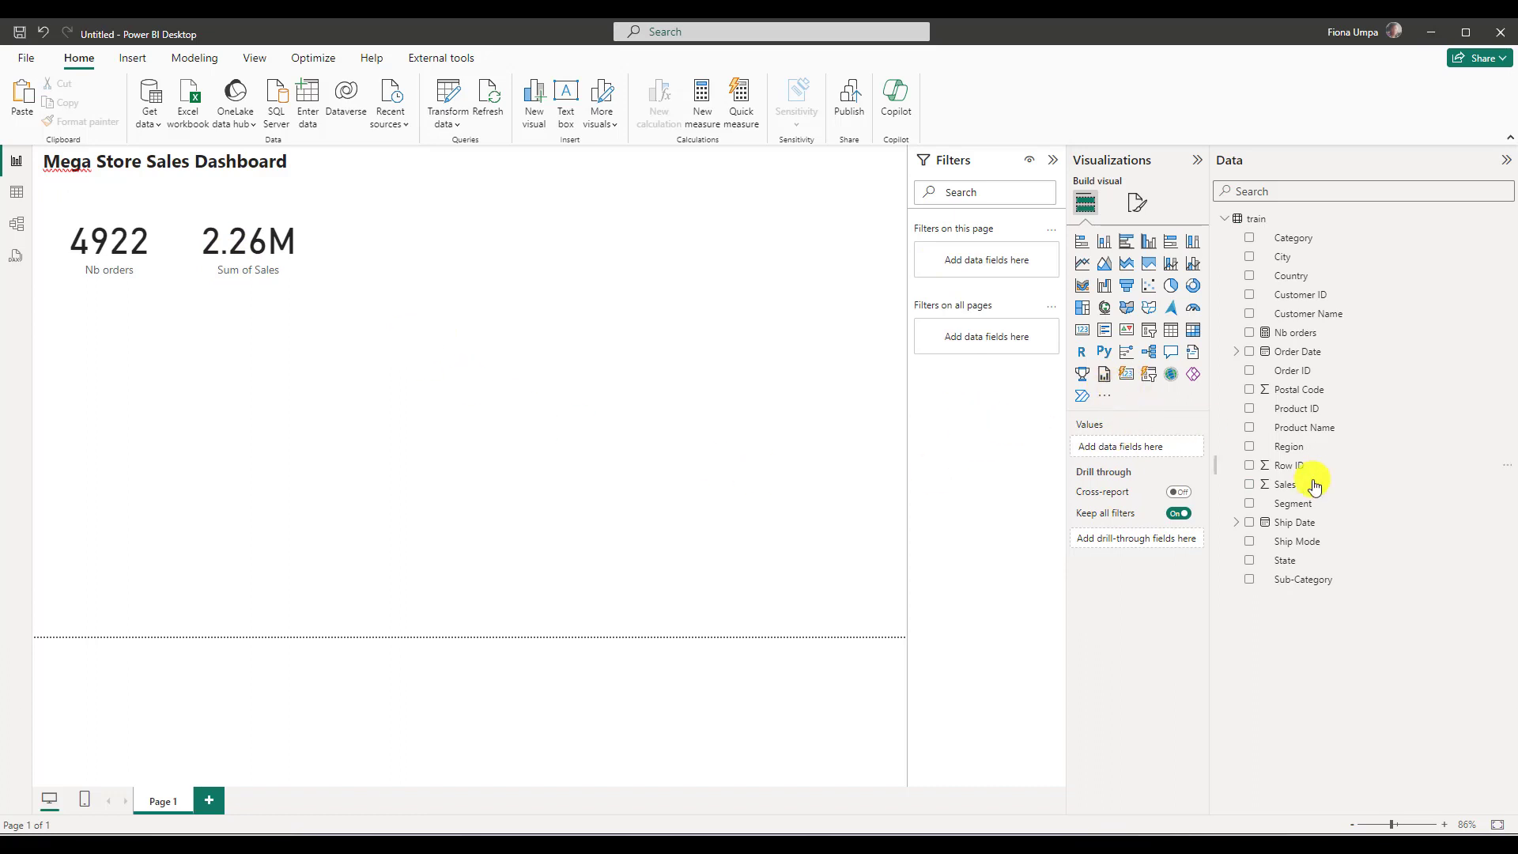
- Add a clustered column chart of Nb orders by Ship Mode, place it beside the Sum of Sales card and enlarge it
left_click(1249, 333)
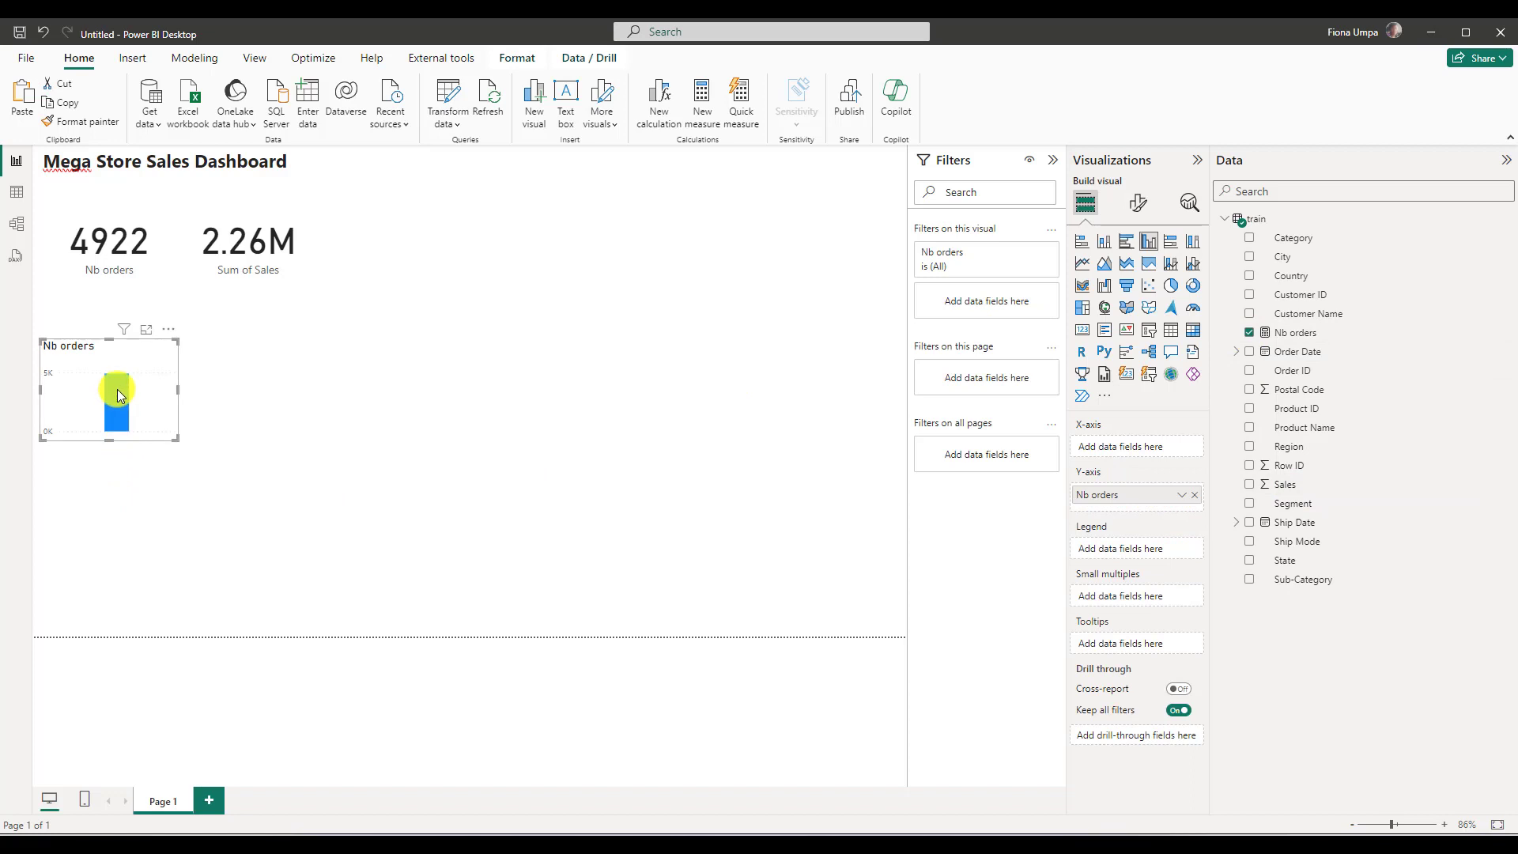
left_click_drag(119, 431, 409, 270)
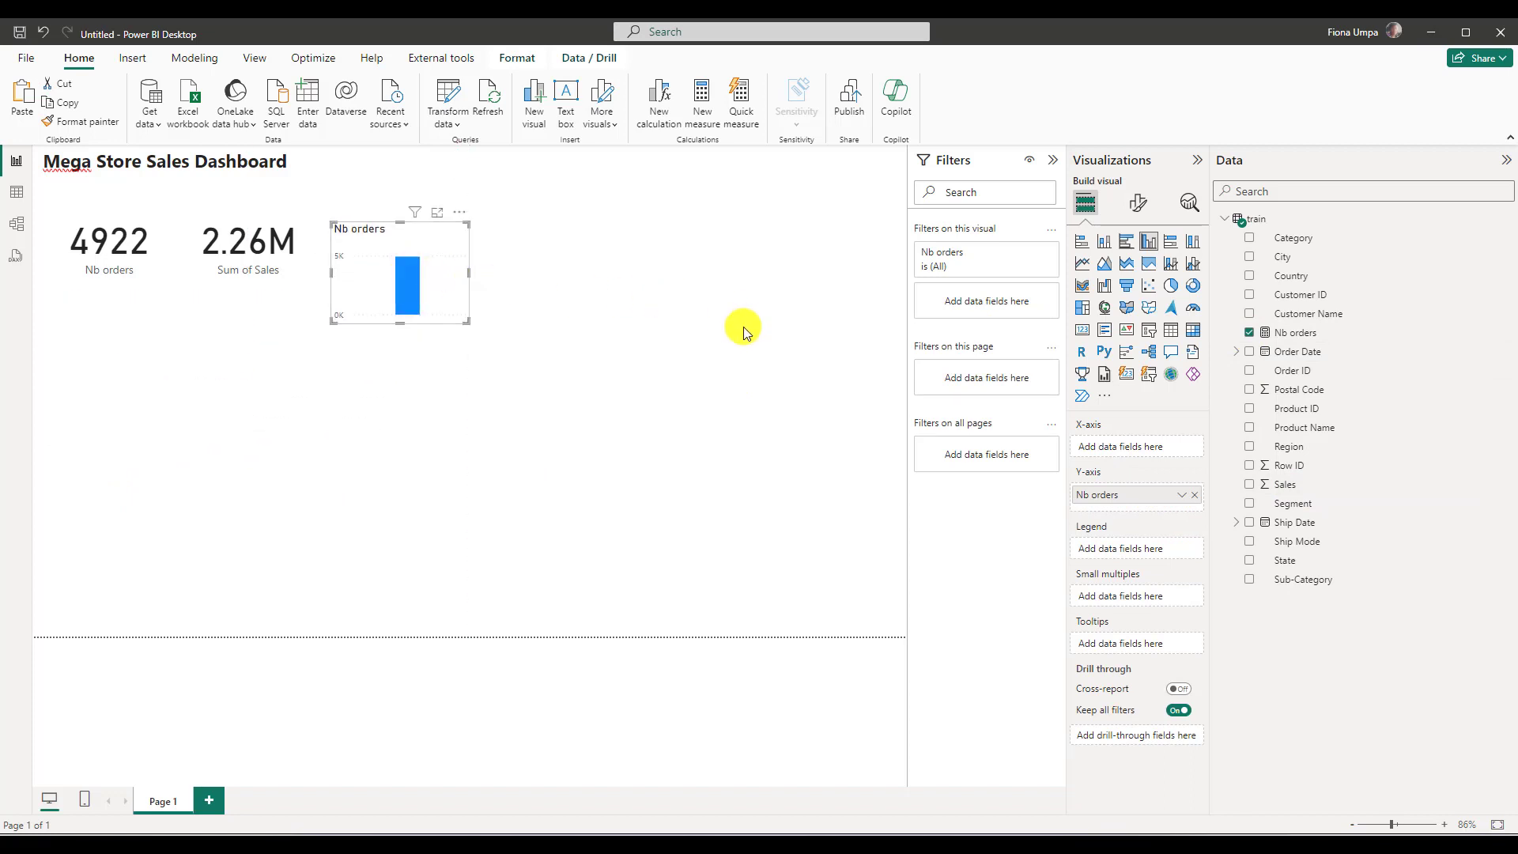
left_click(1249, 542)
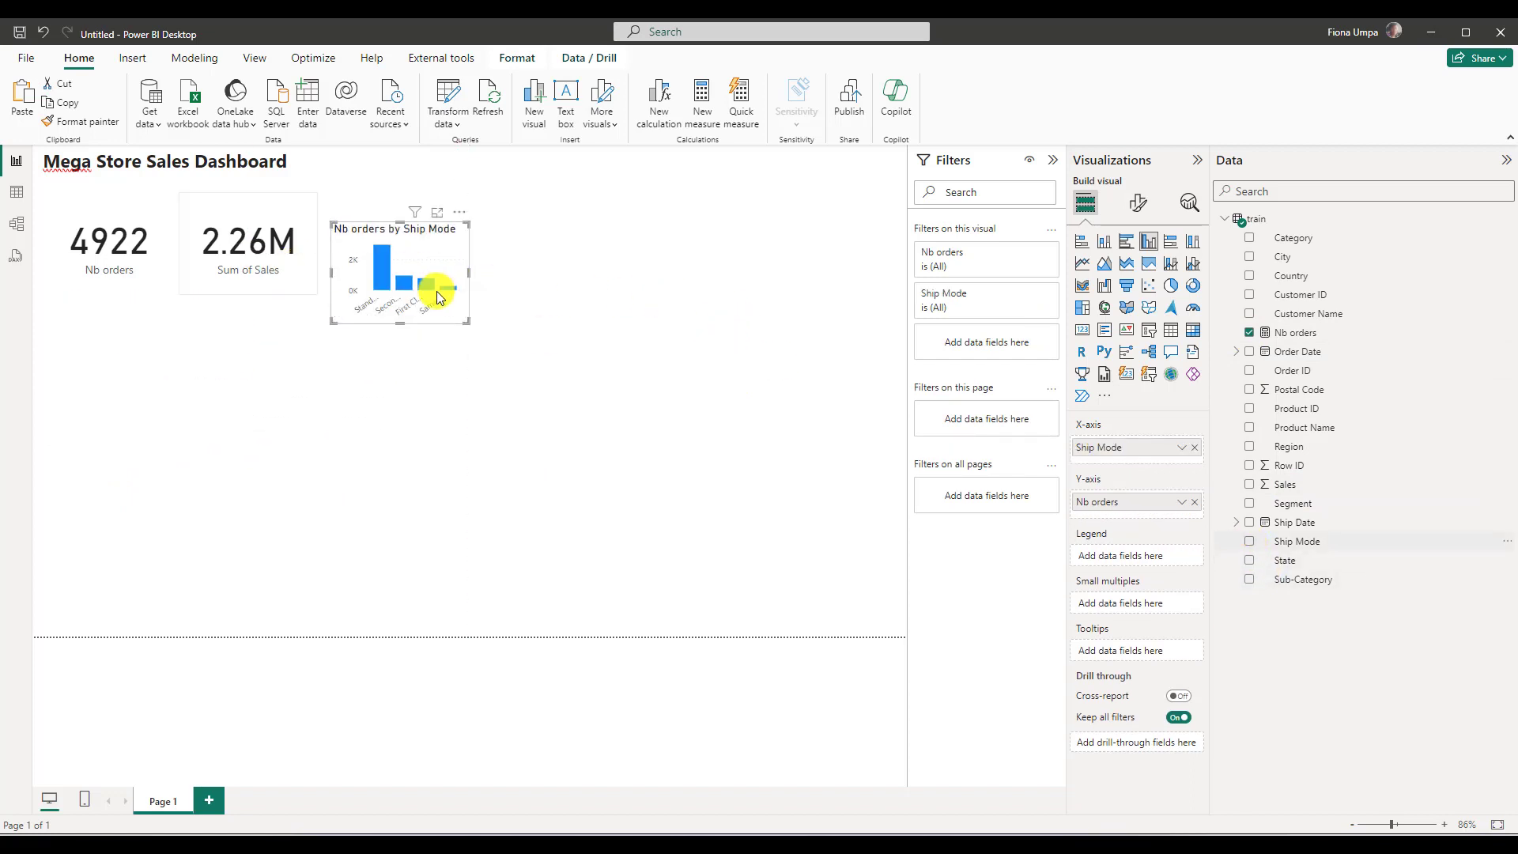
left_click_drag(466, 322, 567, 347)
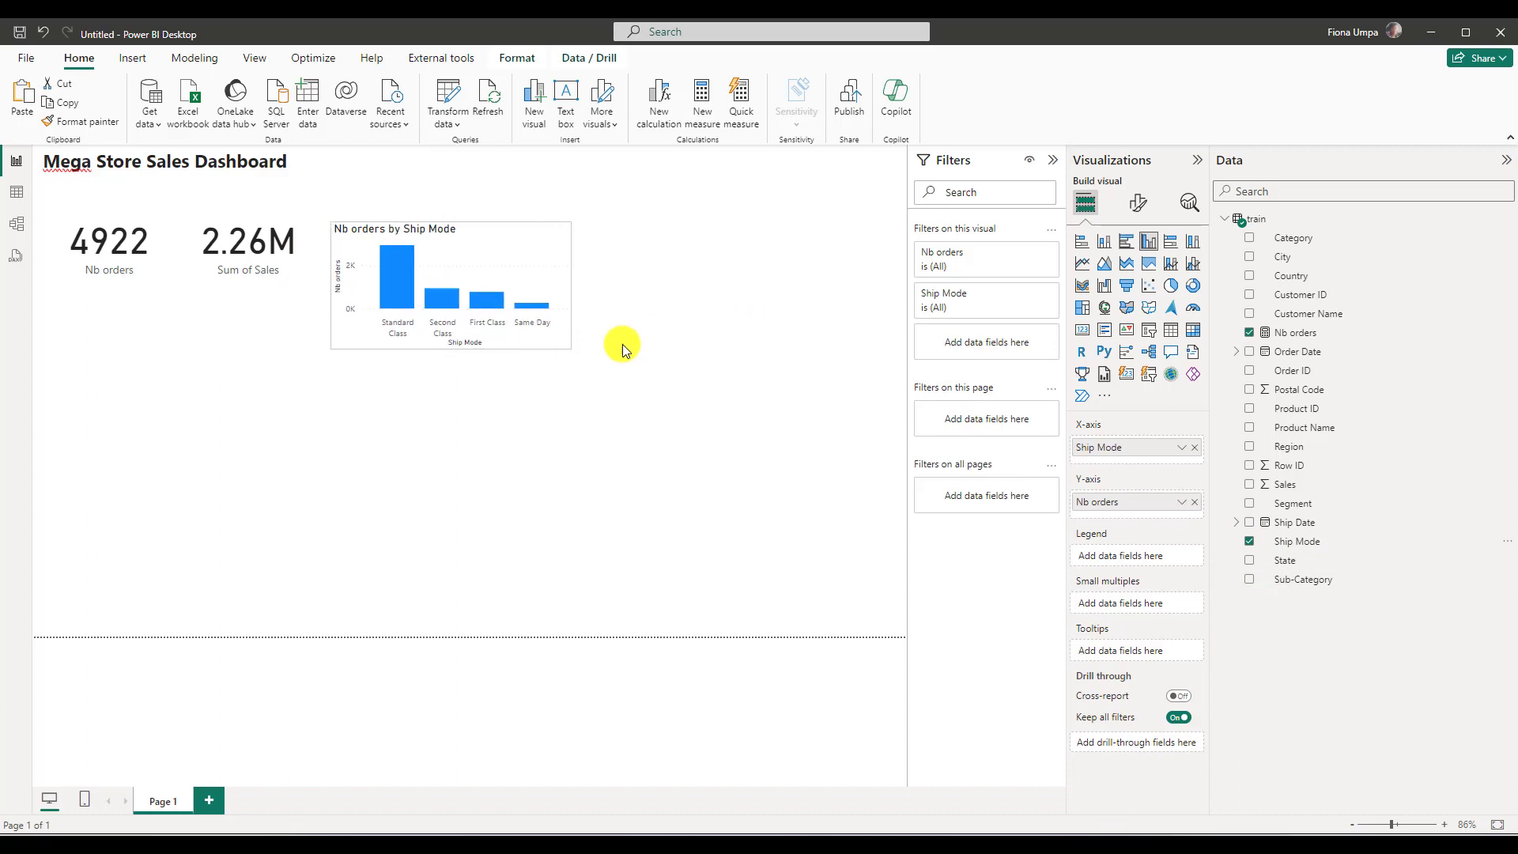
- Convert the Nb orders by Ship Mode column chart into a donut chart
left_click(1193, 285)
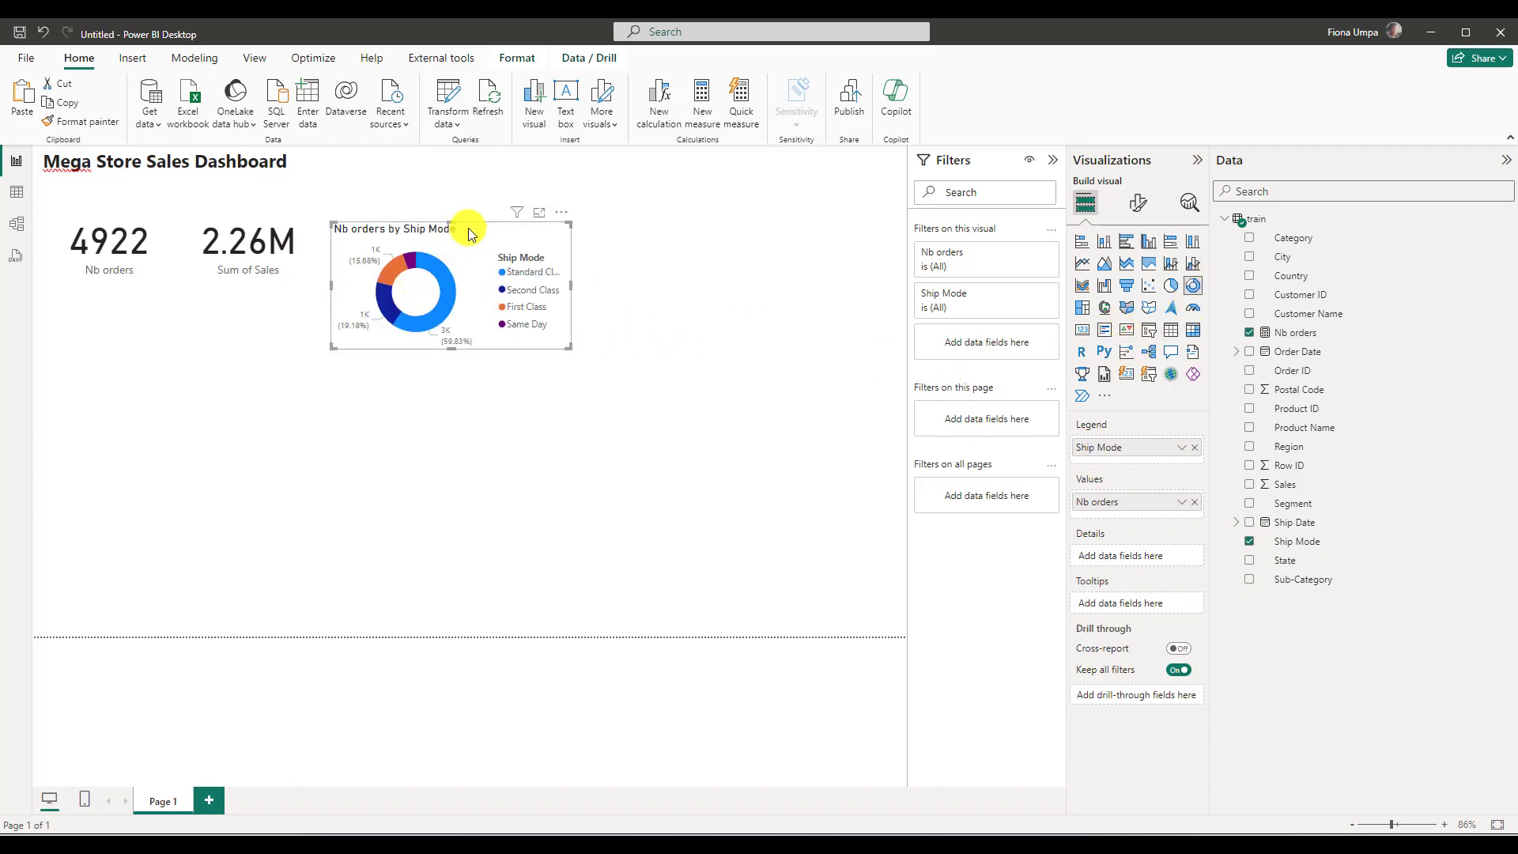
left_click(710, 250)
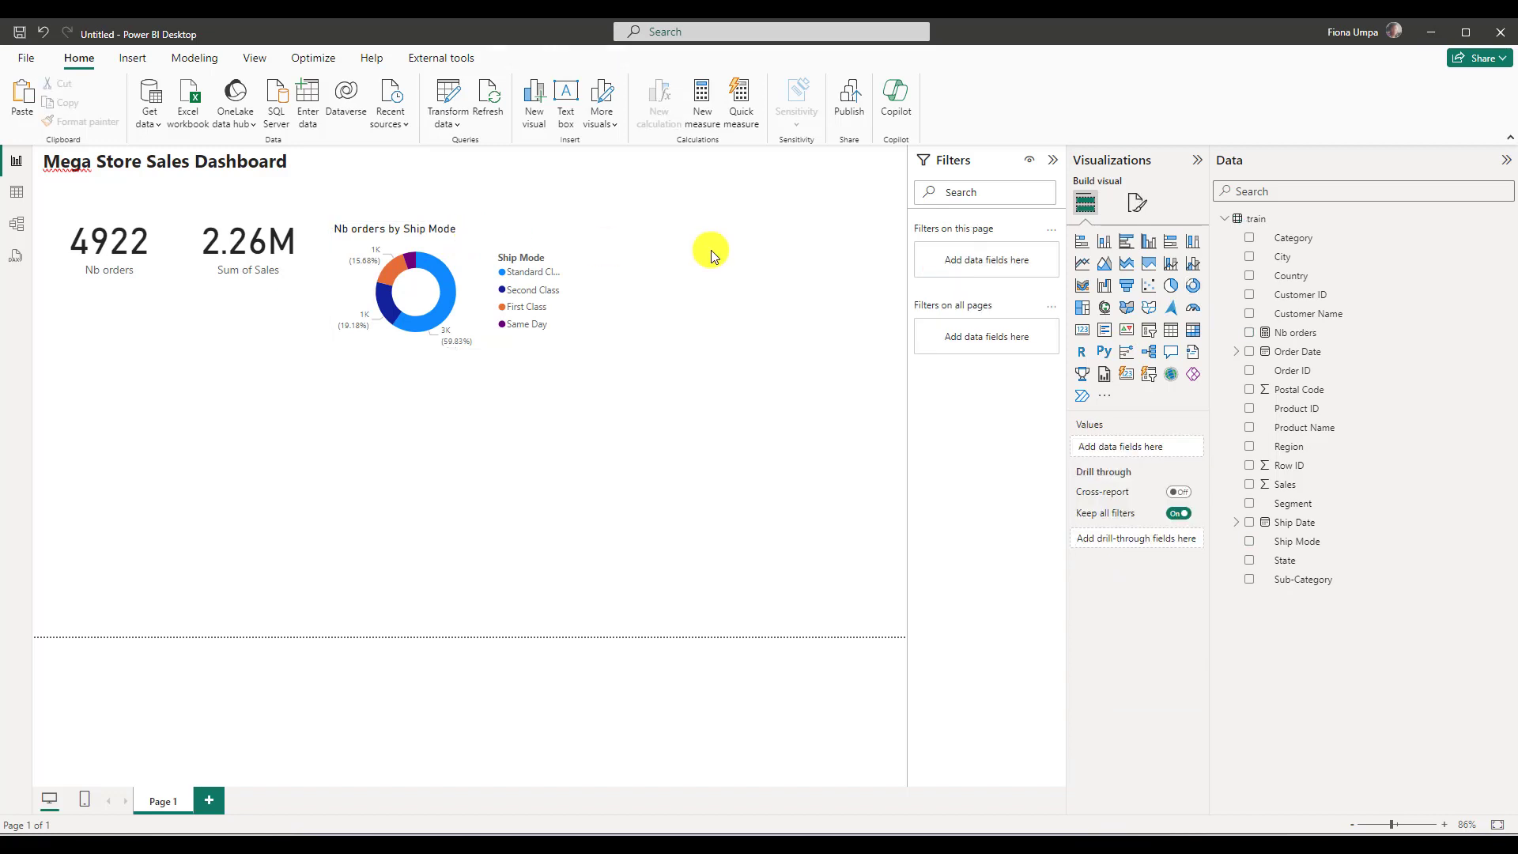
left_click(466, 232)
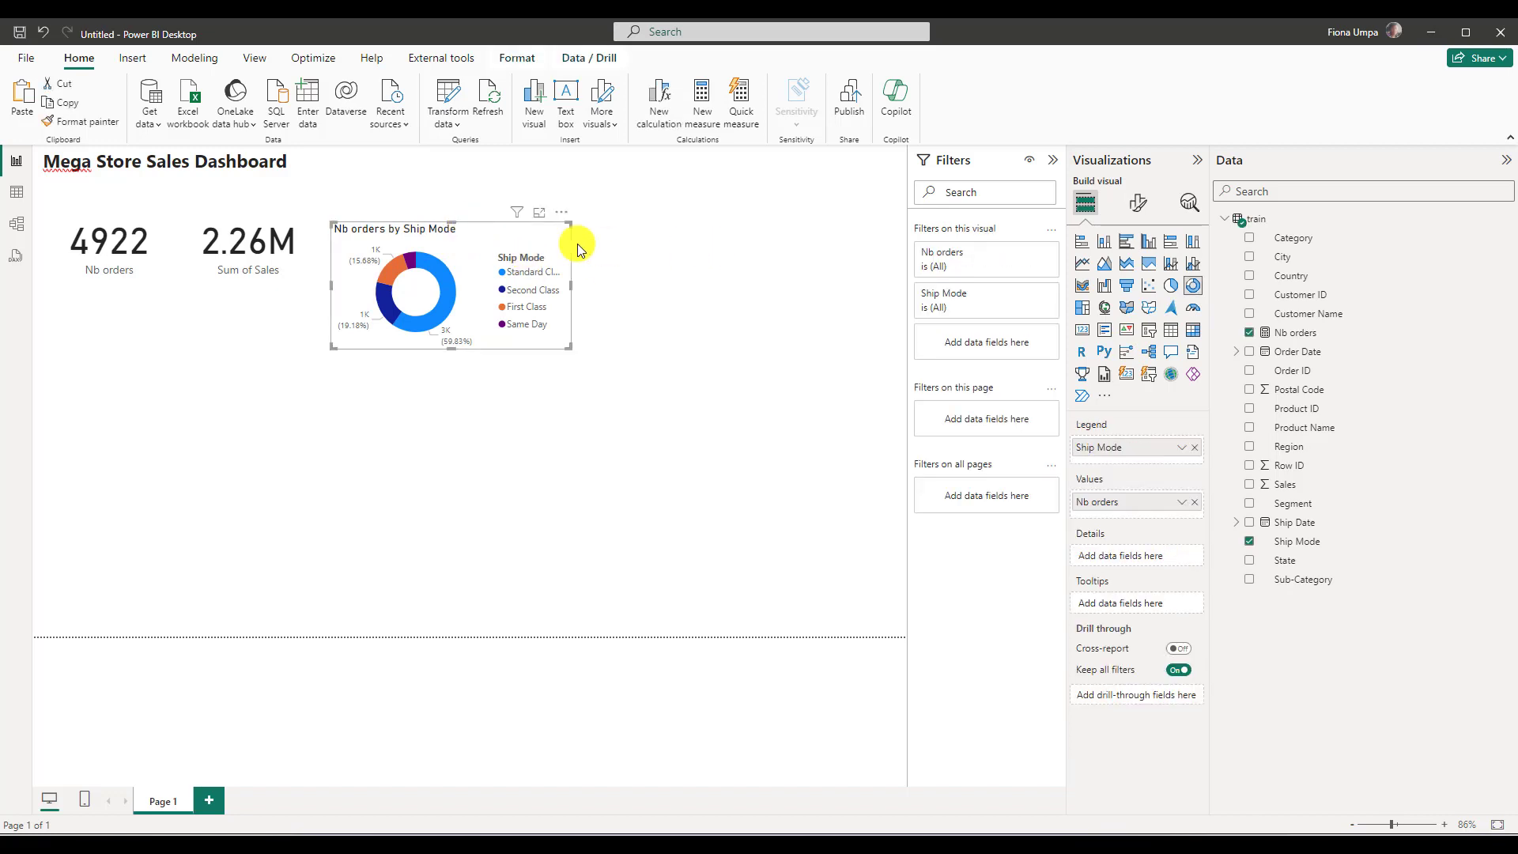
left_click(664, 245)
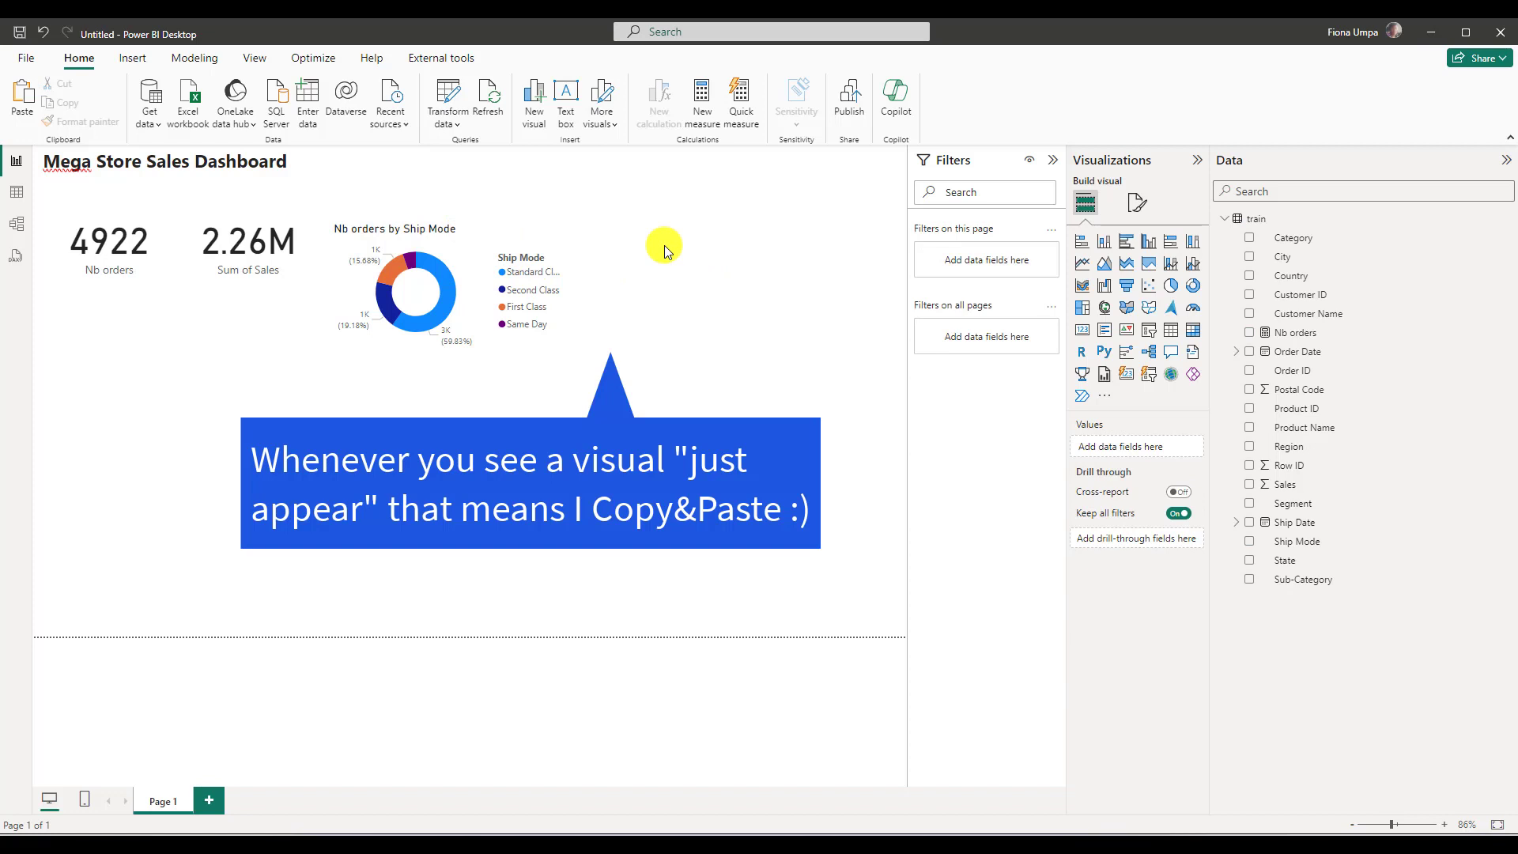
- Duplicate the Ship Mode donut chart and place the copy beside the original
left_click(468, 297)
key("ctrl+c")
key("ctrl+v")
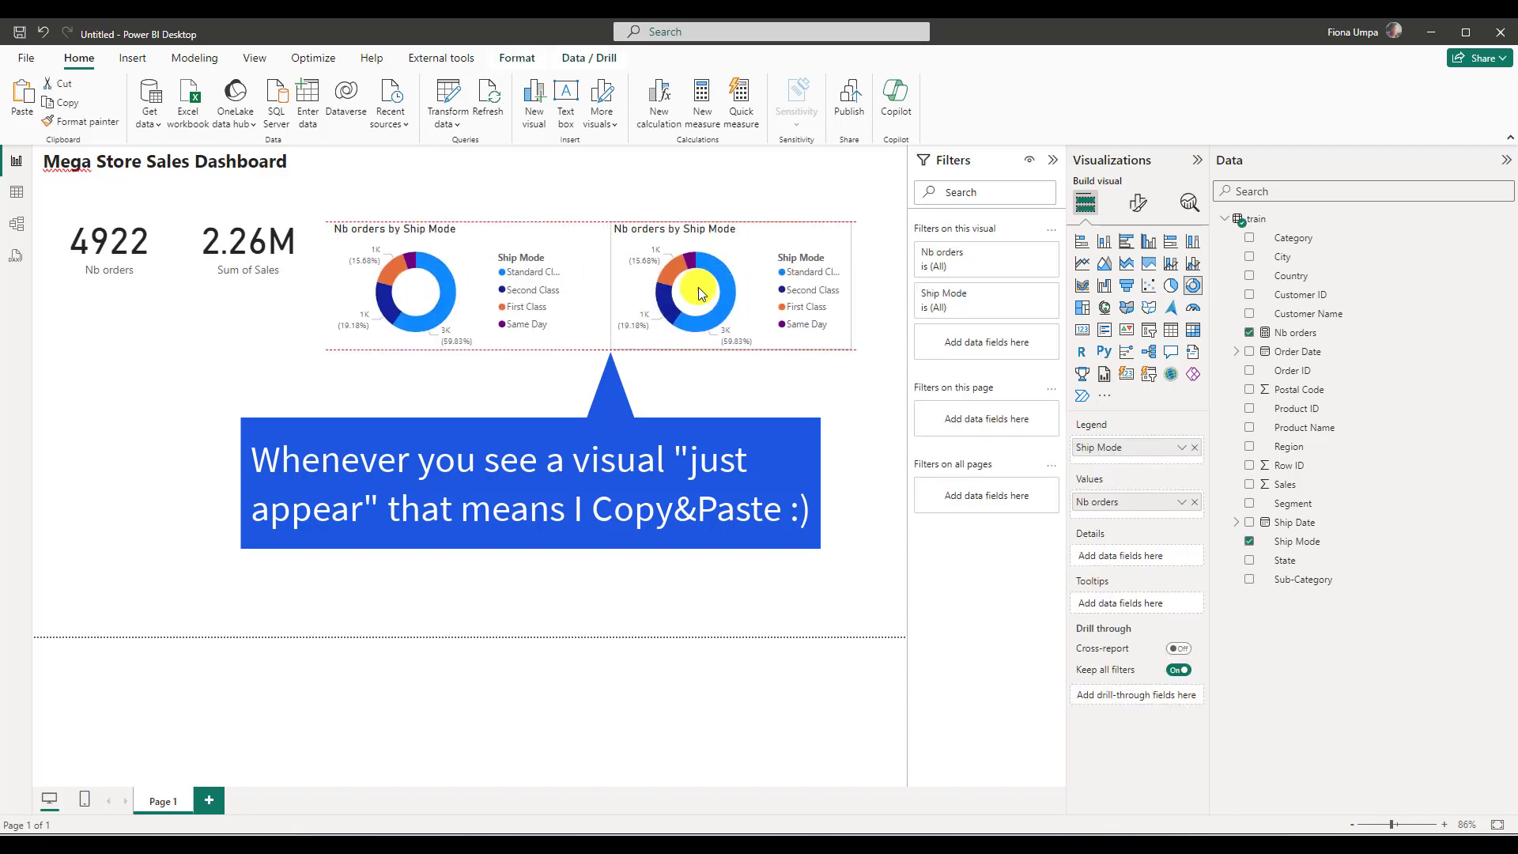
left_click_drag(700, 293, 696, 295)
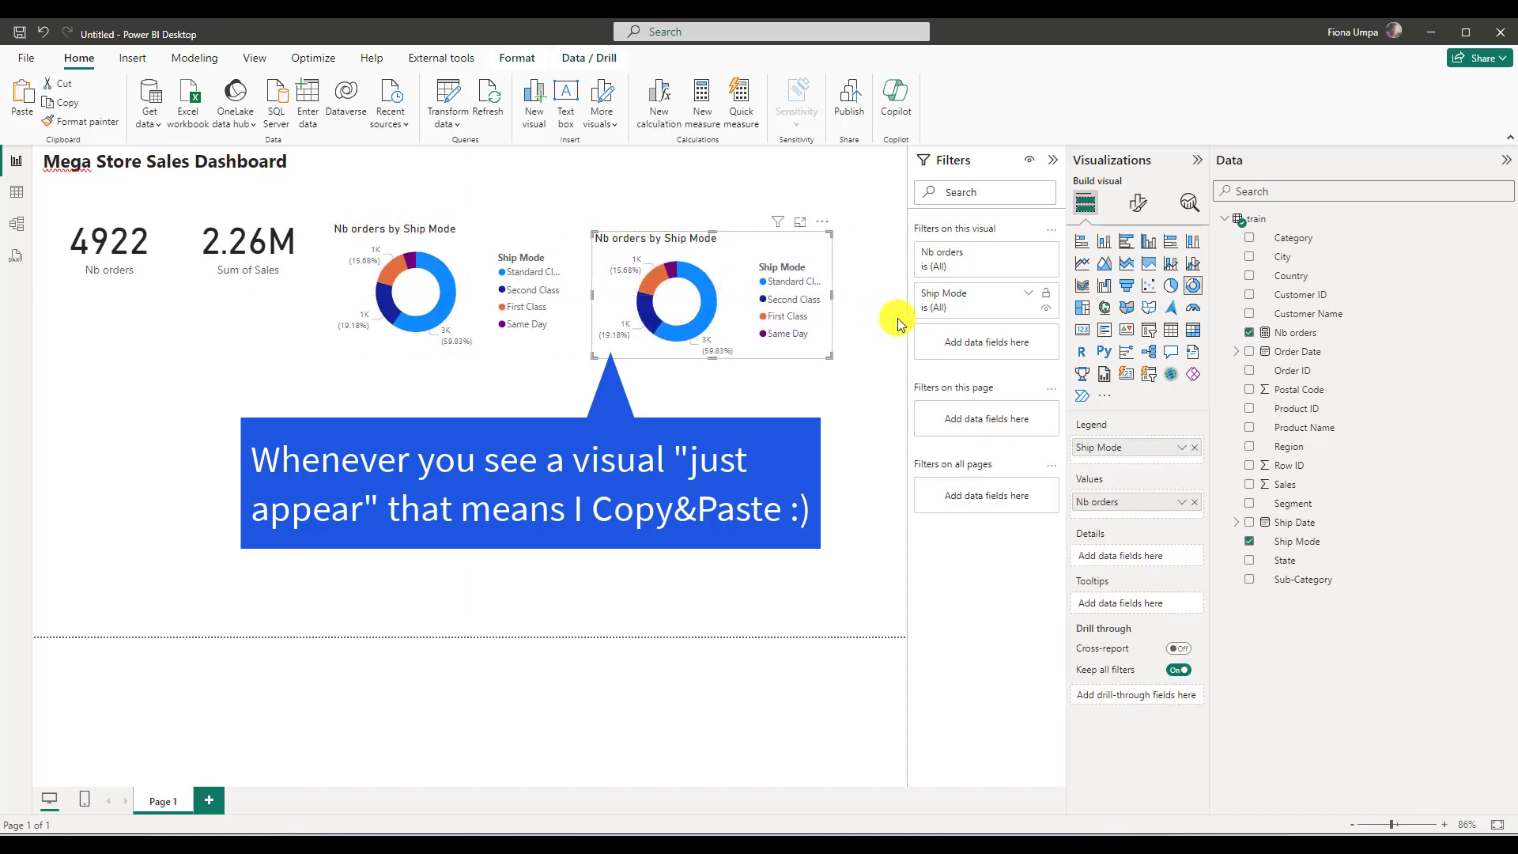
- Replace Ship Mode with Region as the copied donut's legend and align the chart with the Ship Mode donut
left_click(1193, 451)
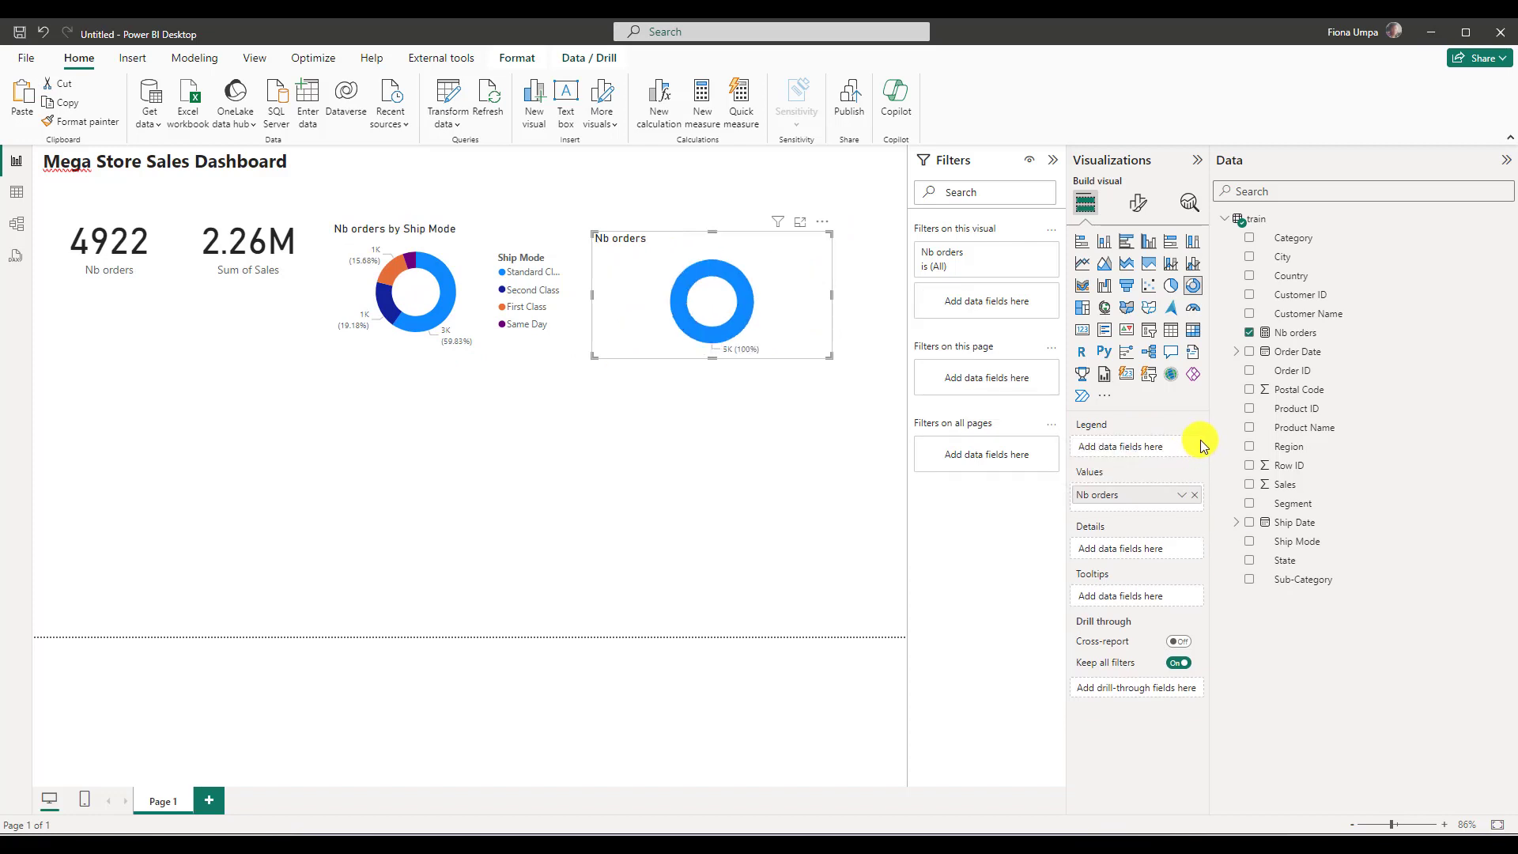
left_click(1249, 446)
left_click_drag(740, 273, 741, 266)
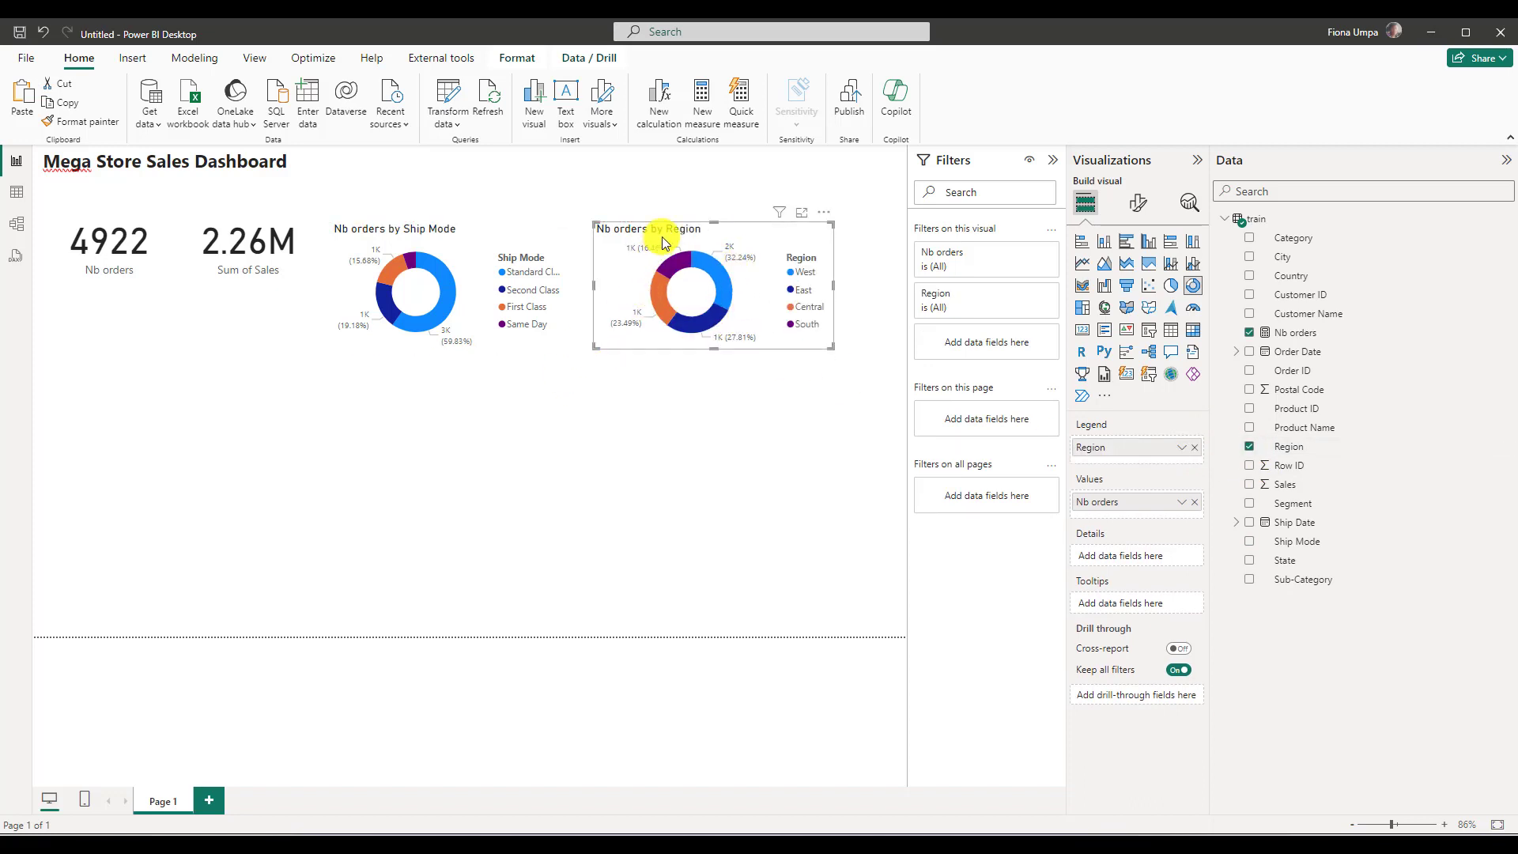
- Duplicate the Region donut chart and place the copy beneath the Ship Mode donut
left_click(503, 427)
key("ctrl+v")
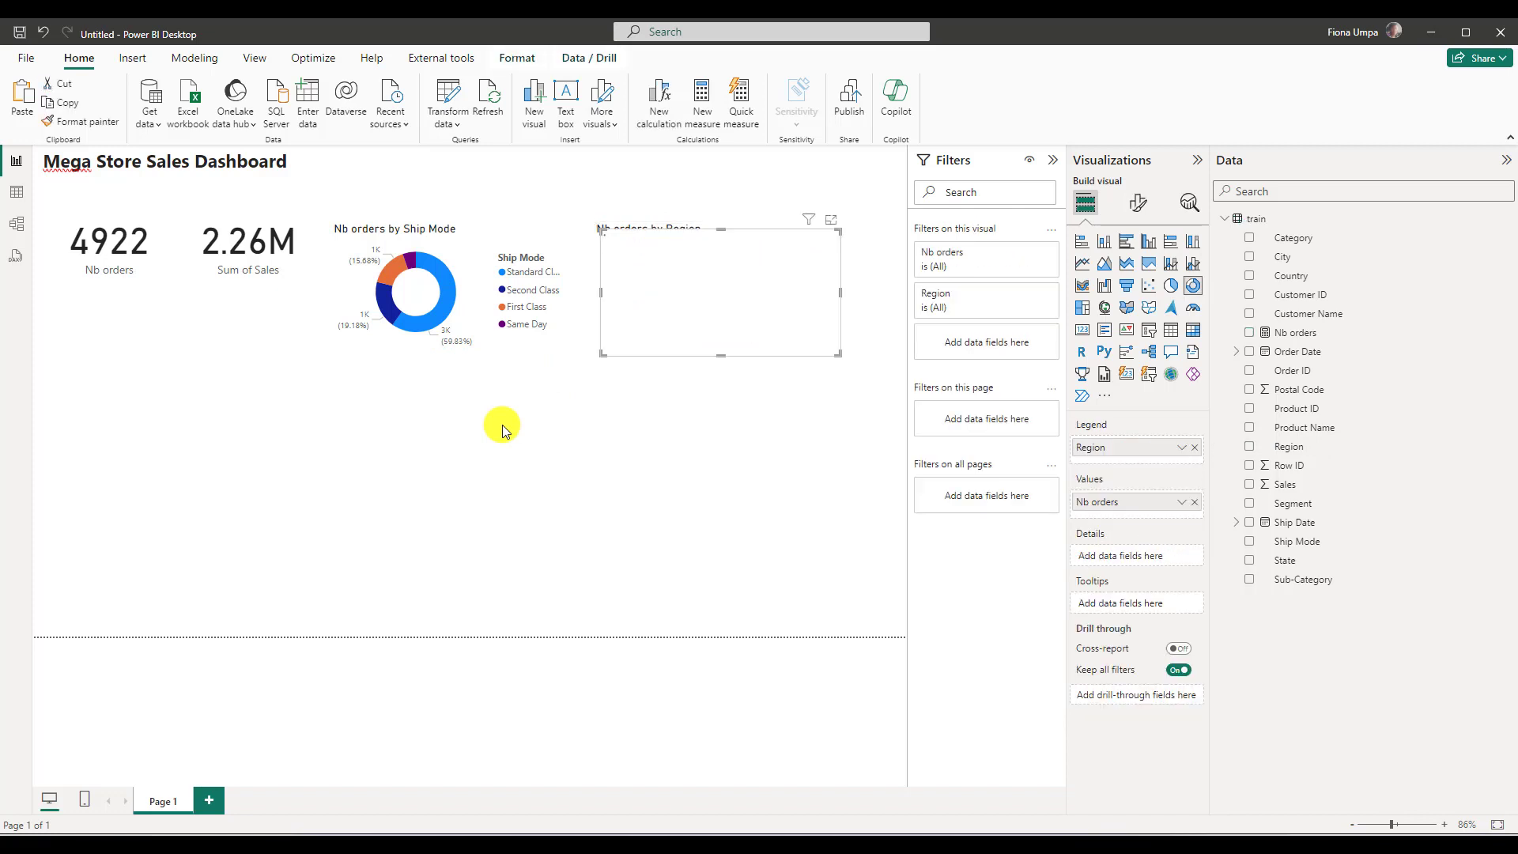
left_click_drag(627, 288, 415, 384)
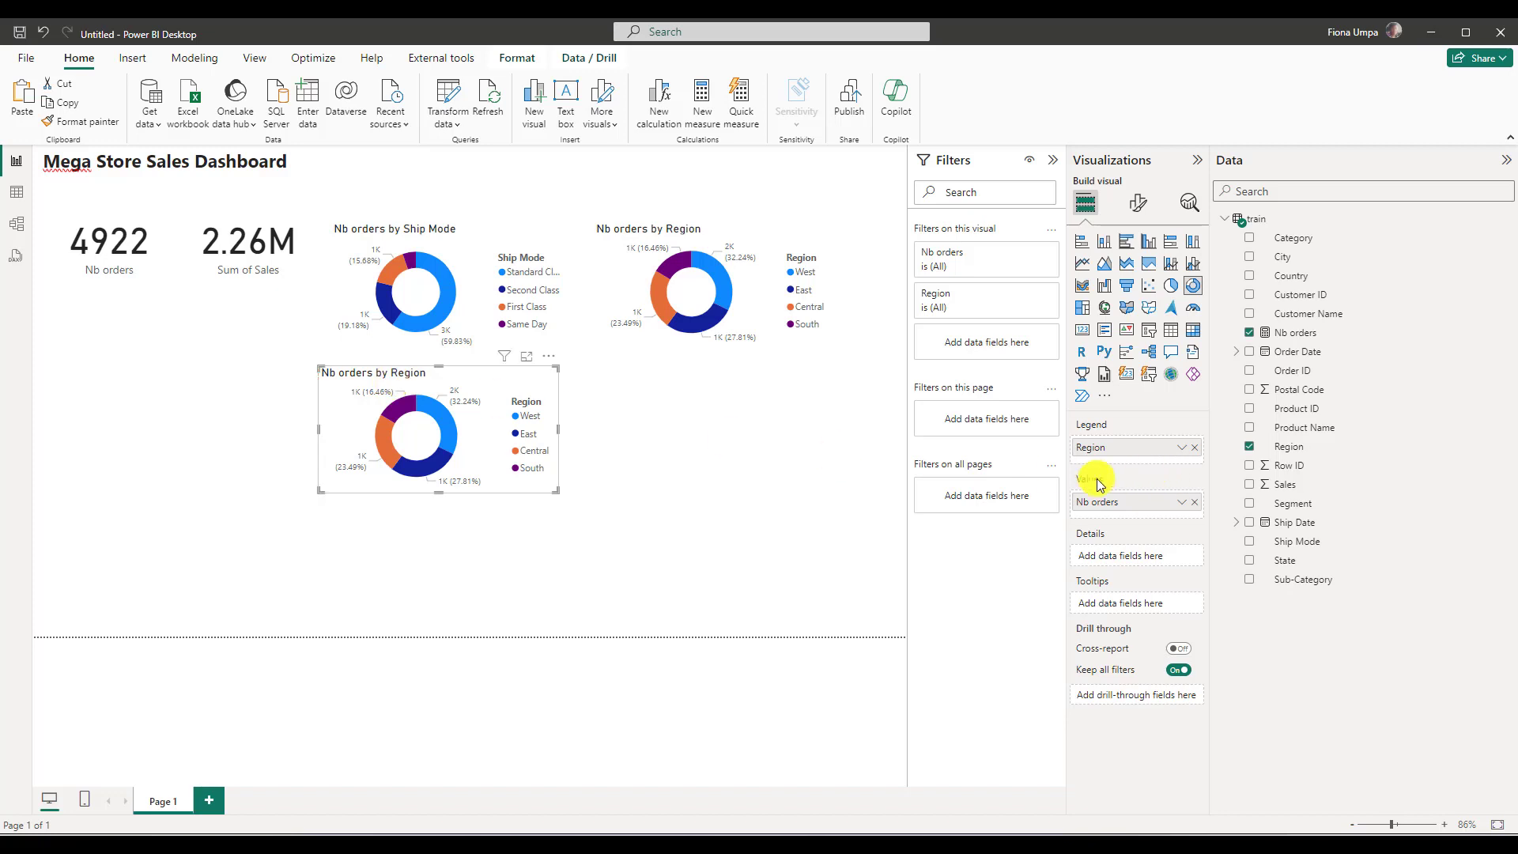
- Turn the lower donut into a clustered bar chart of Sum of Sales by Sub-Category and enlarge it slightly
left_click(1195, 452)
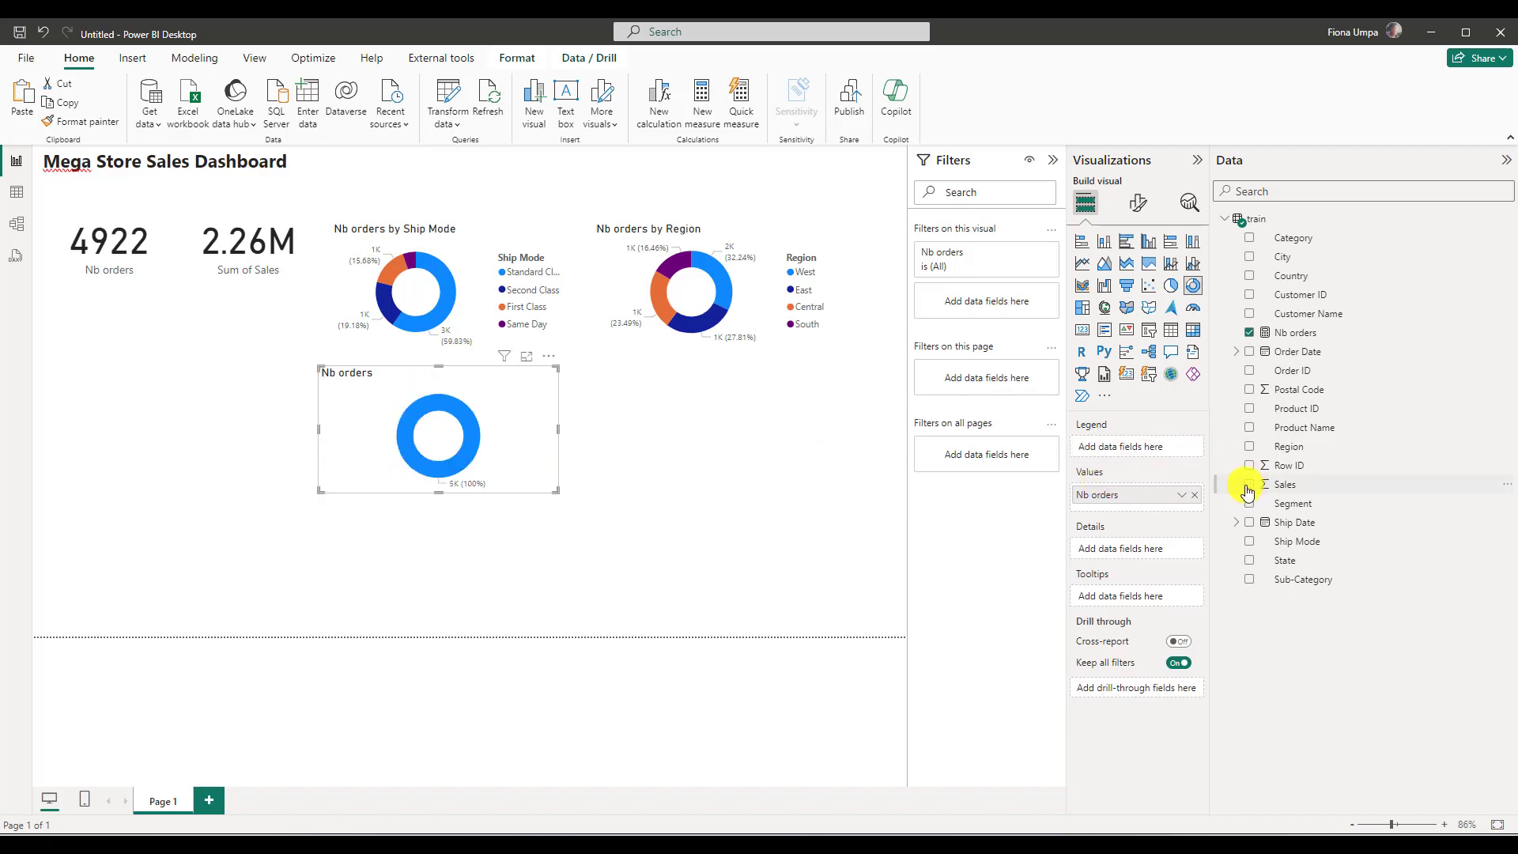
left_click(1248, 485)
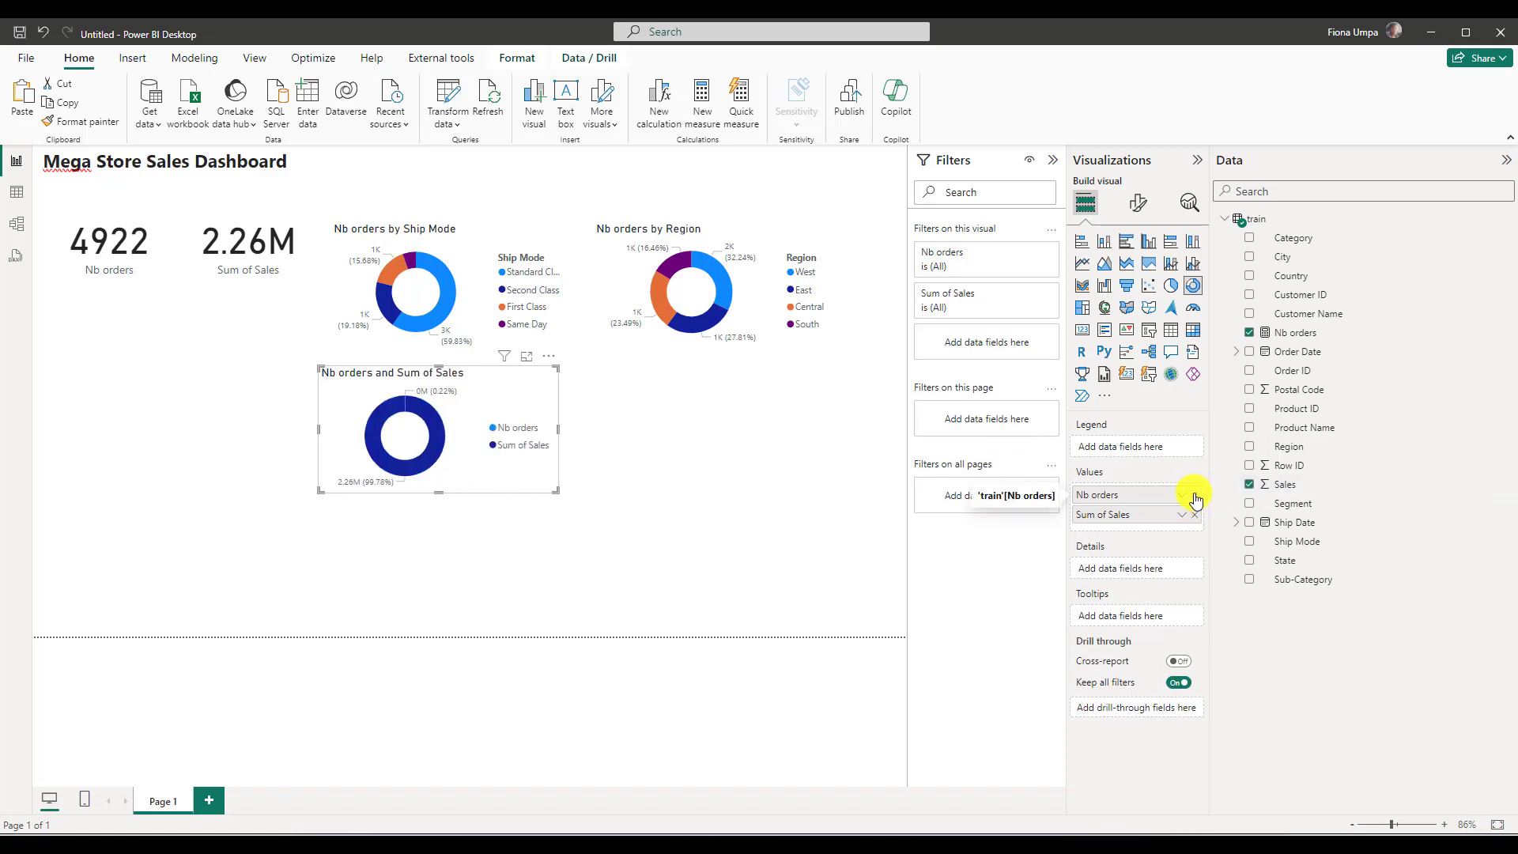
left_click(1194, 495)
left_click(1249, 581)
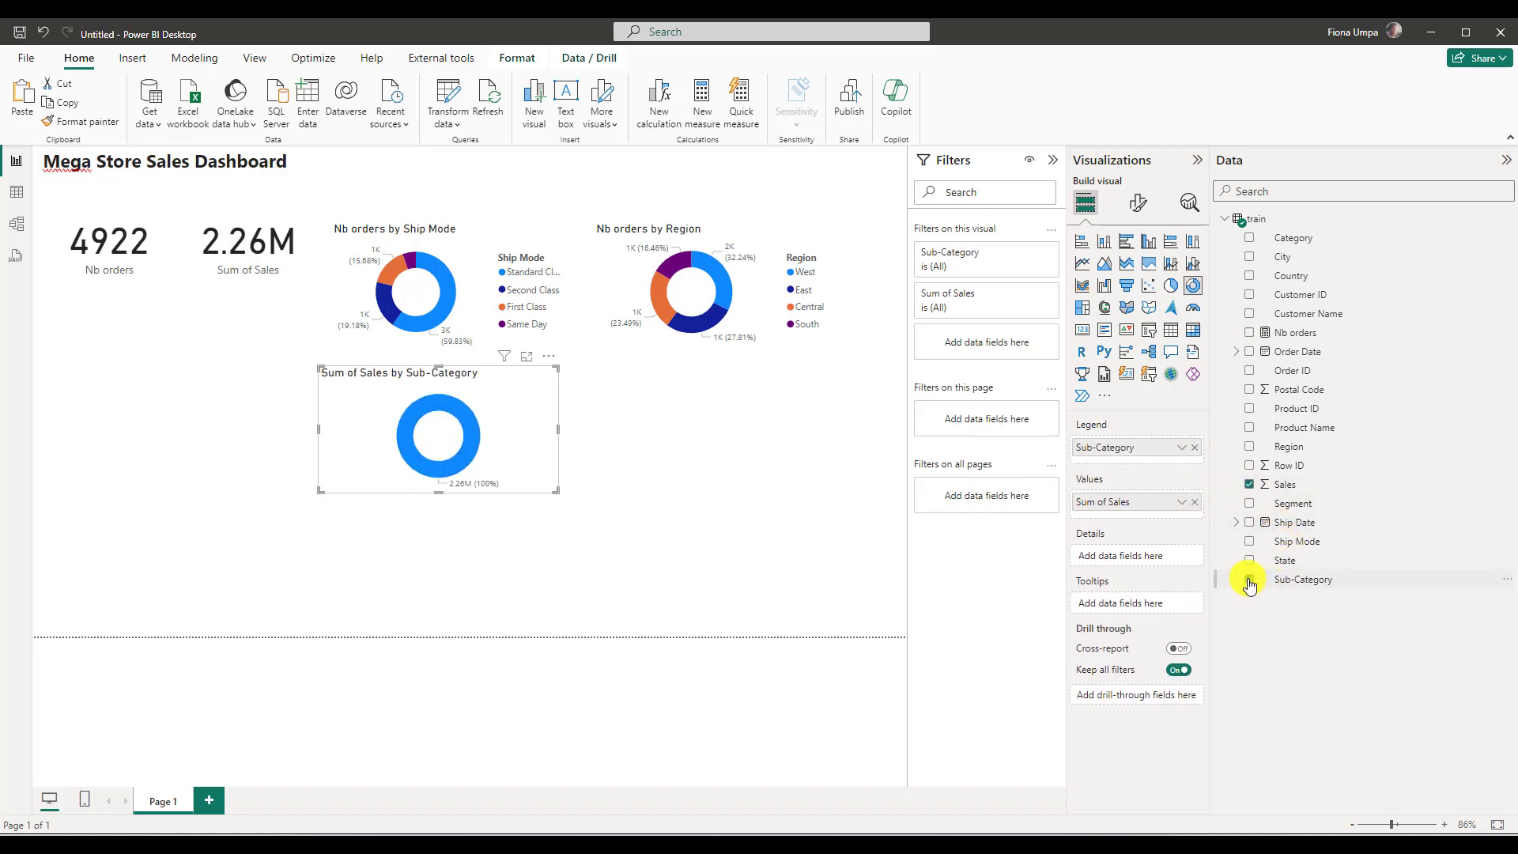
left_click(1125, 241)
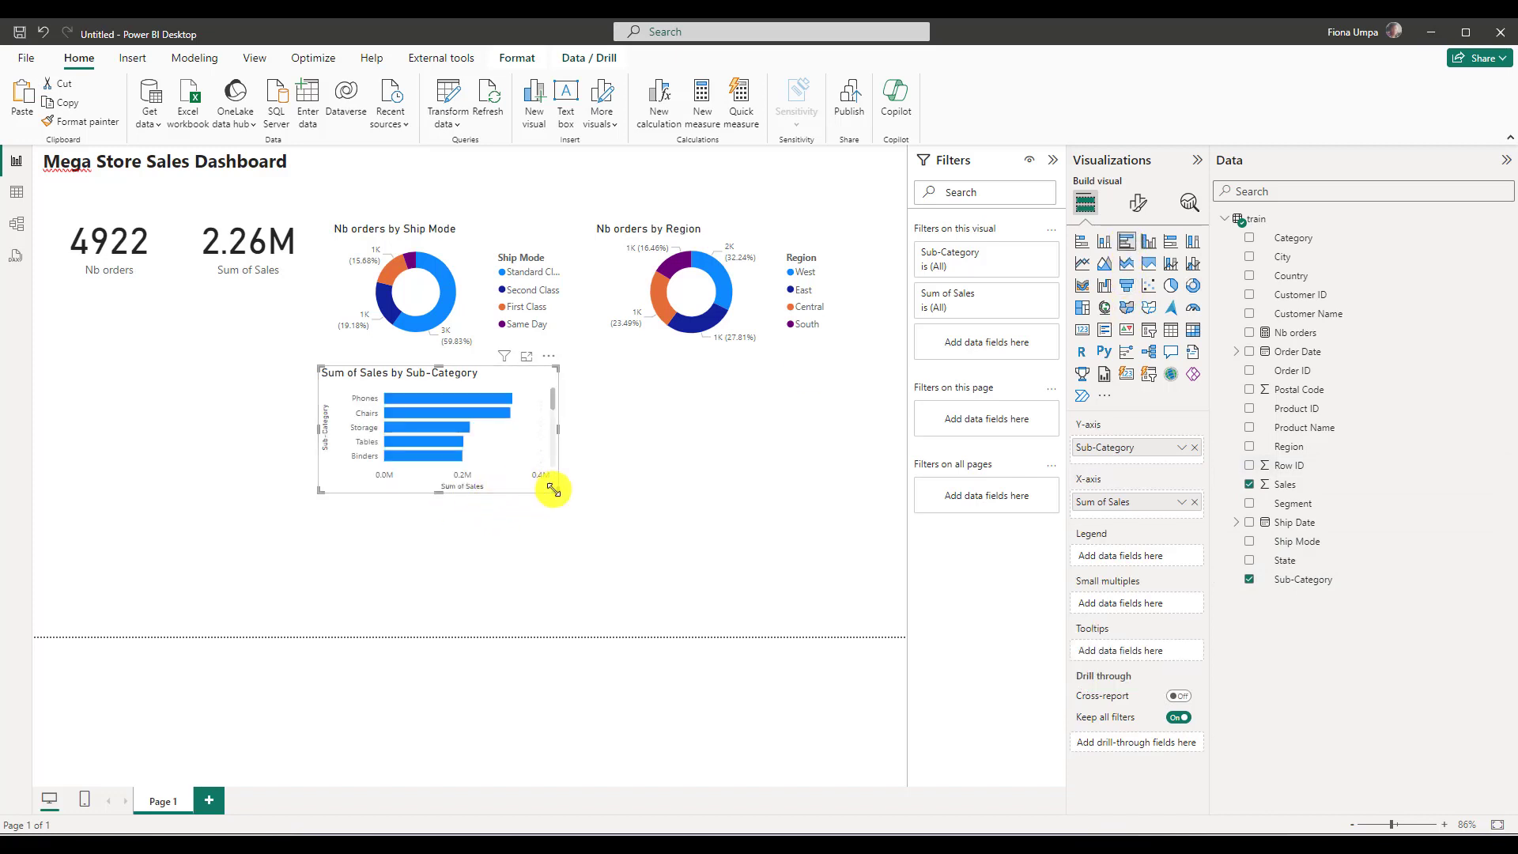
left_click_drag(552, 489, 570, 507)
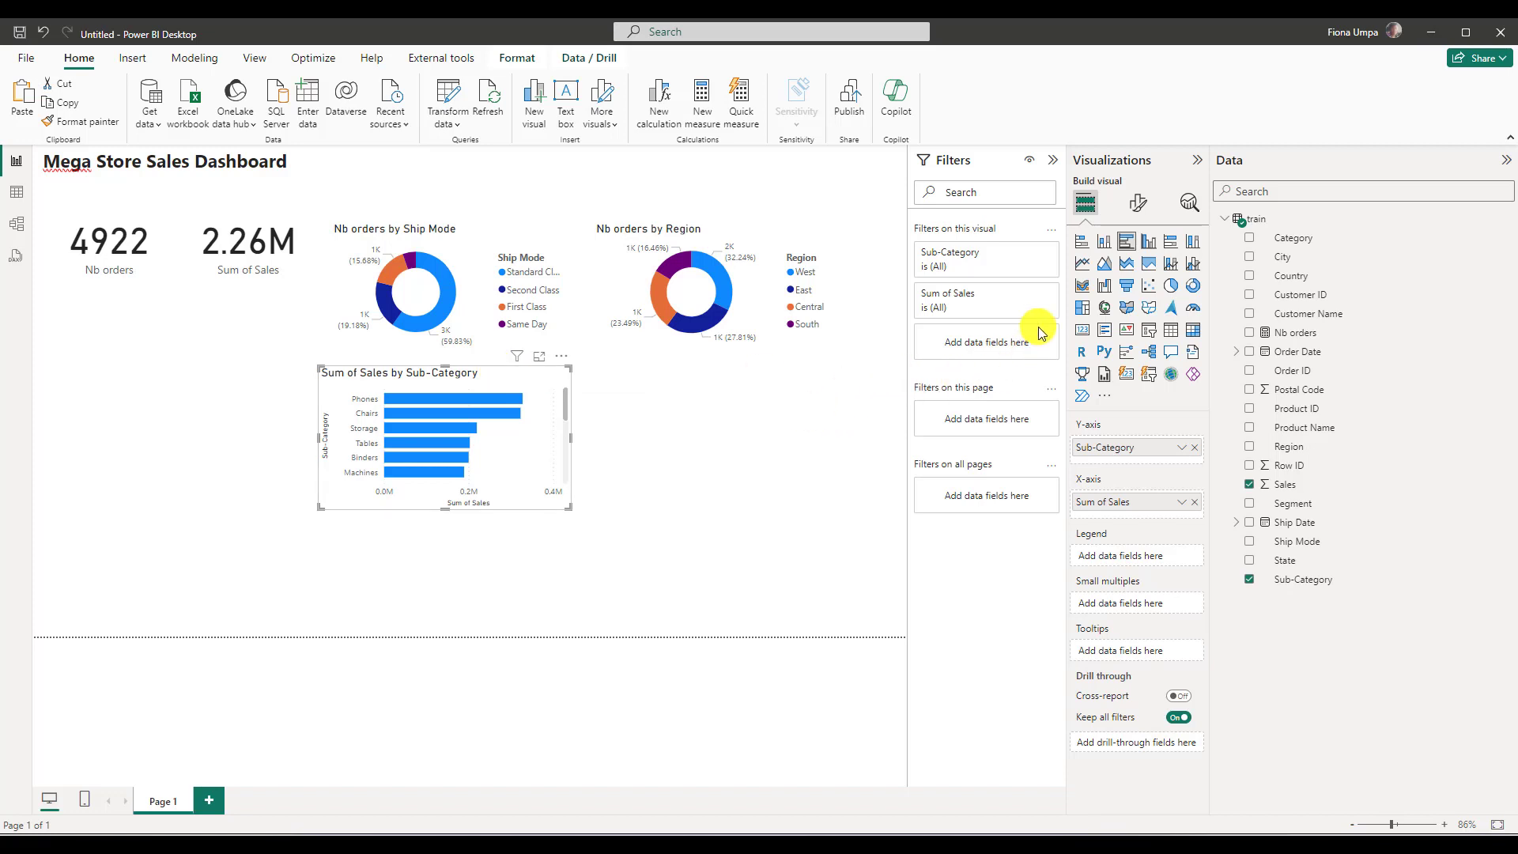
- Filter the bar chart's Sub-Category with Top N to show the top 5 by Sum of Sales
left_click(1029, 253)
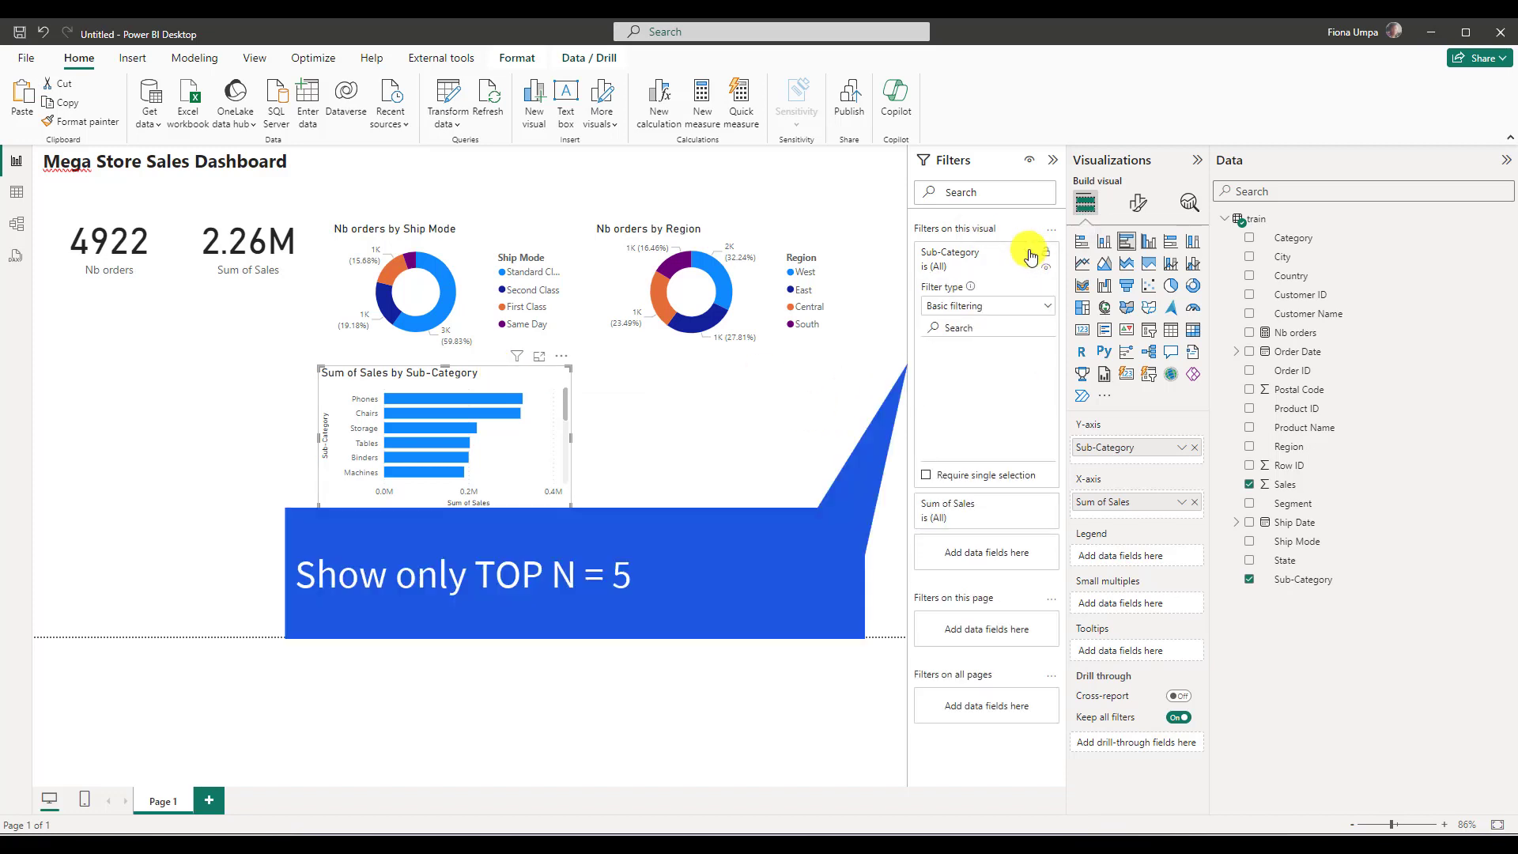
left_click(977, 310)
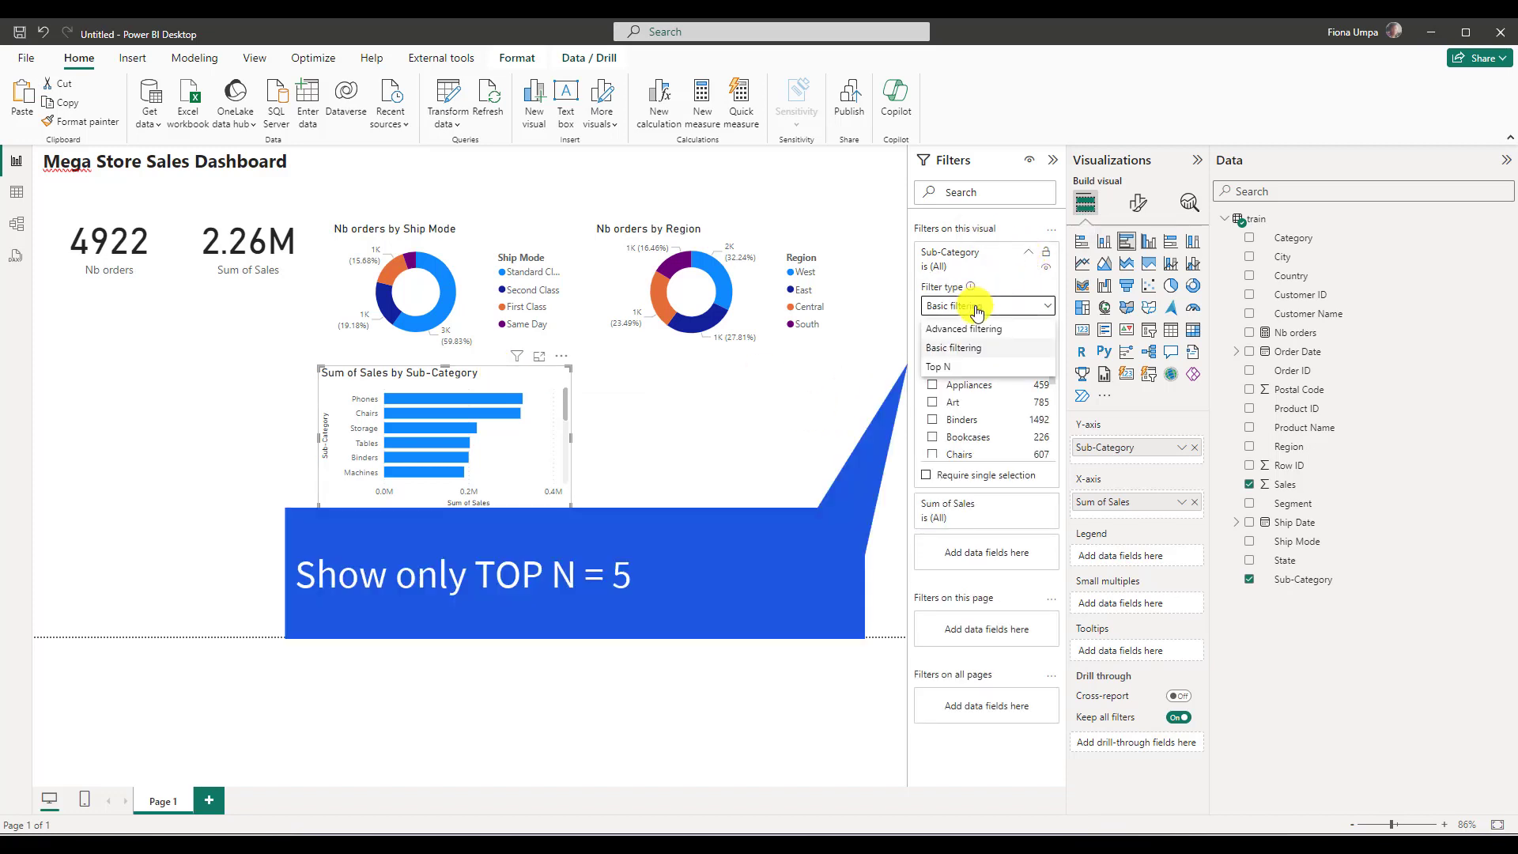
left_click(957, 347)
left_click(1018, 348)
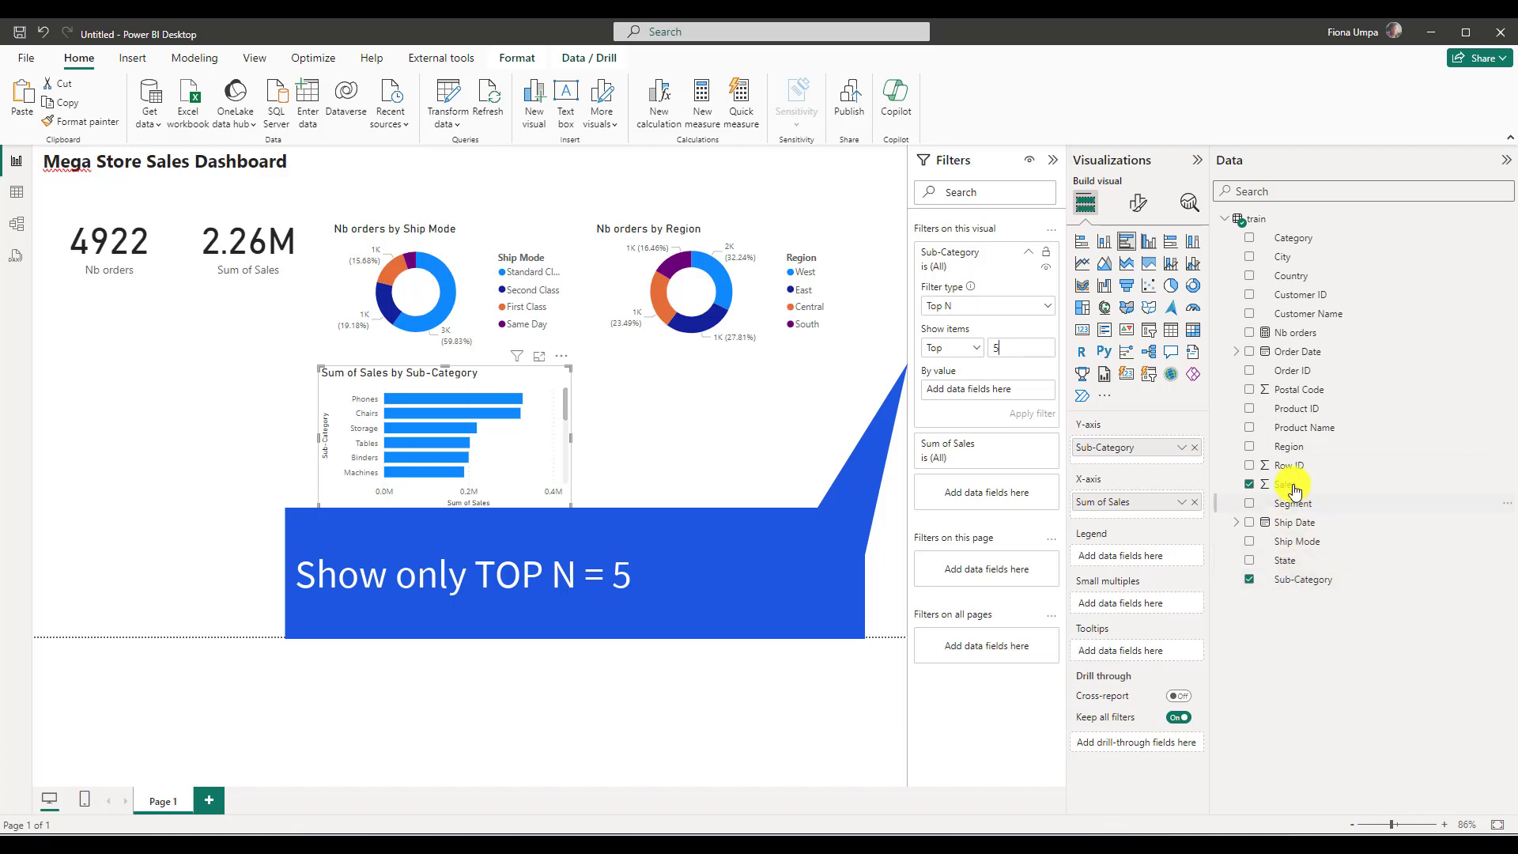
left_click_drag(1265, 482, 988, 390)
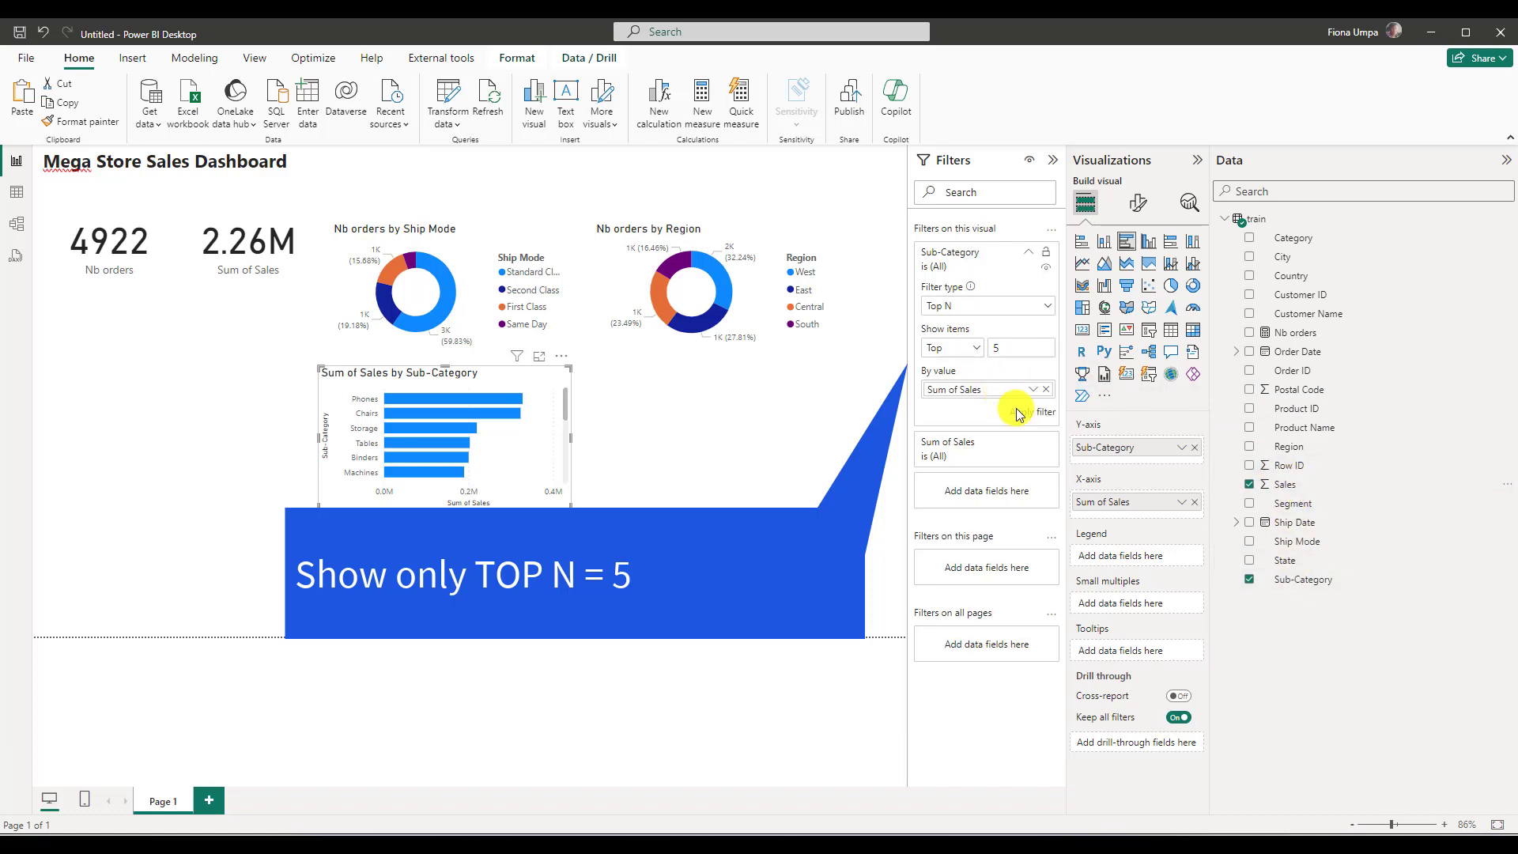
left_click(1032, 411)
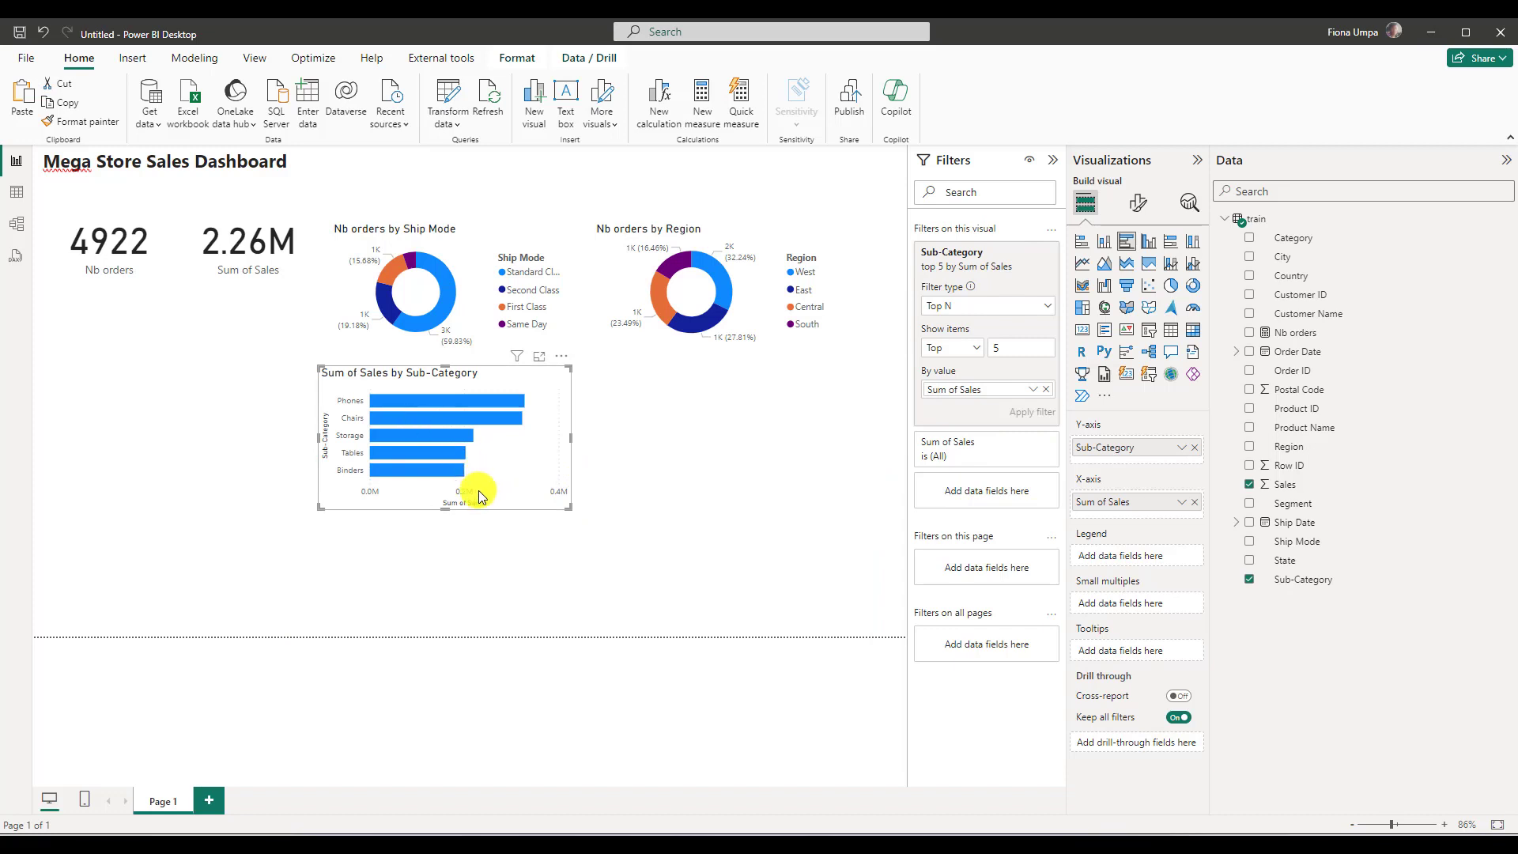
- Duplicate the Sub-Category sales bar chart and place the copy beneath the Region donut
left_click(685, 433)
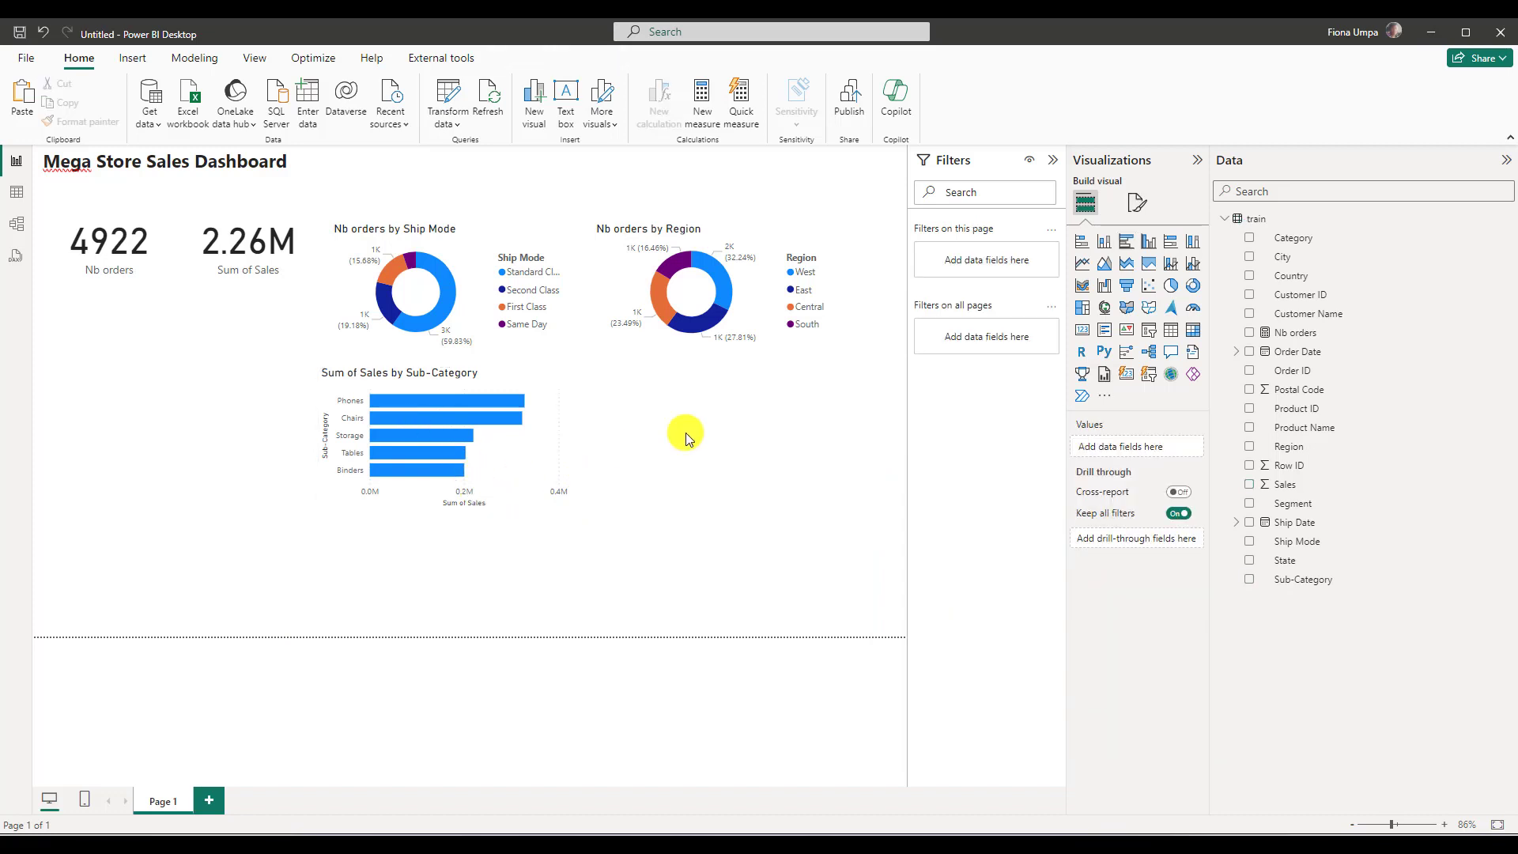
key("ctrl+v")
left_click_drag(552, 424, 764, 407)
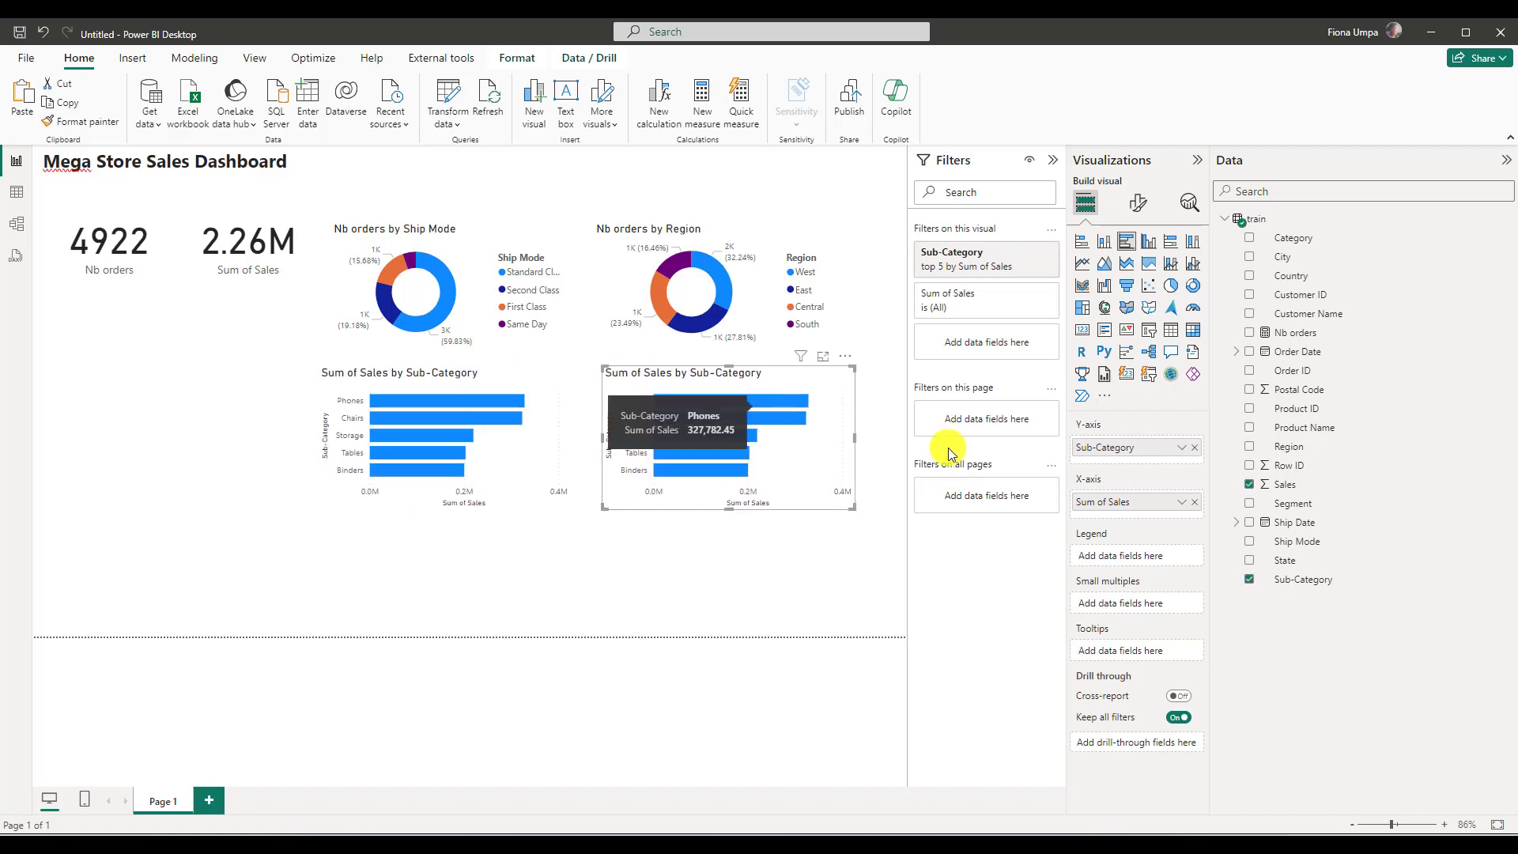
- Replace Sub-Category with Customer Name on the copied bar chart's Y-axis and remove its Sub-Category filter
left_click(1194, 447)
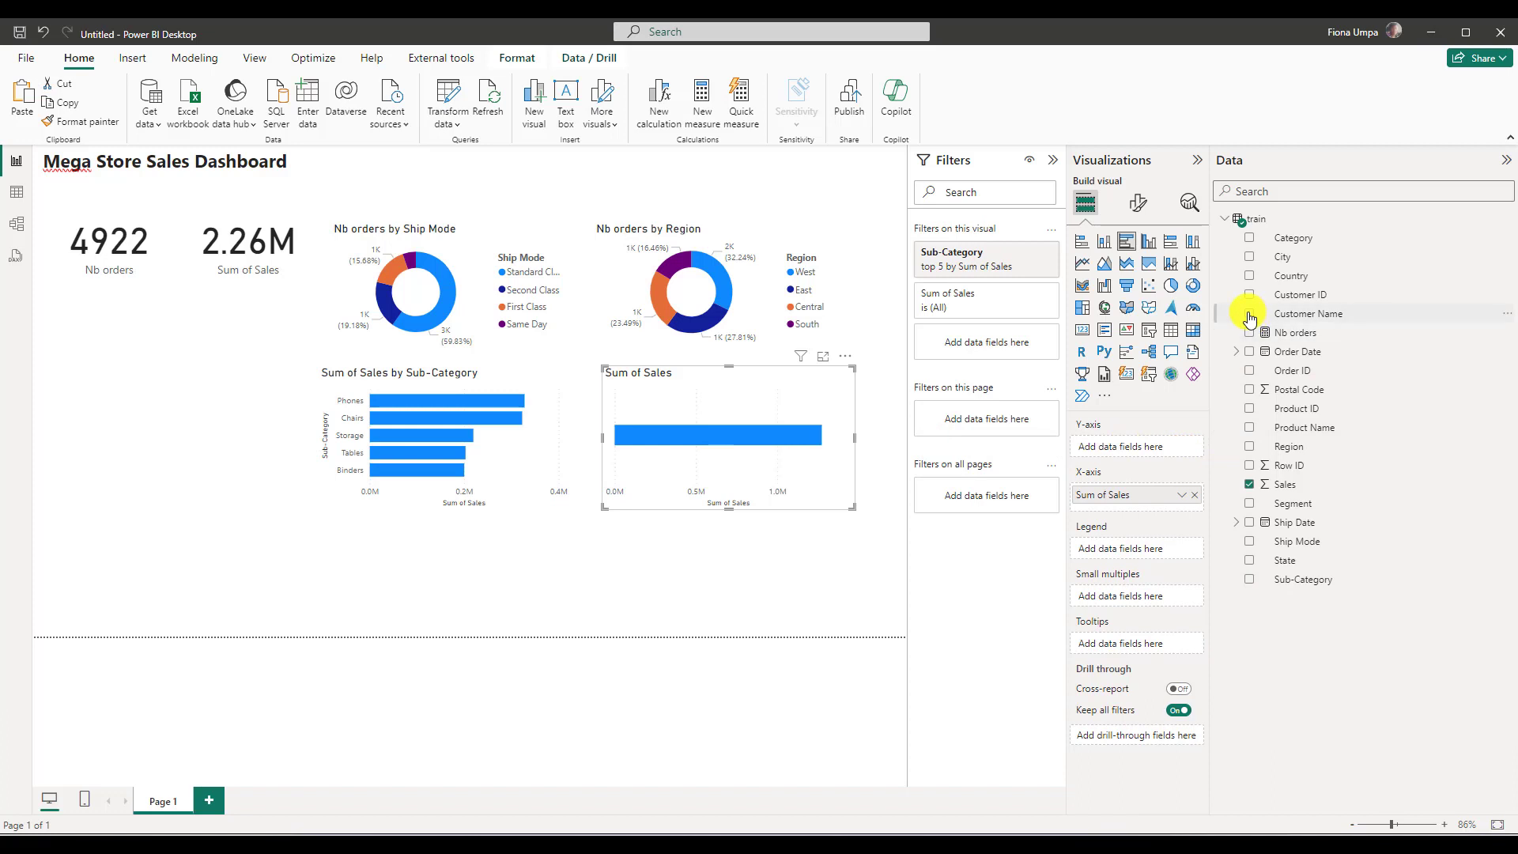
left_click(1249, 314)
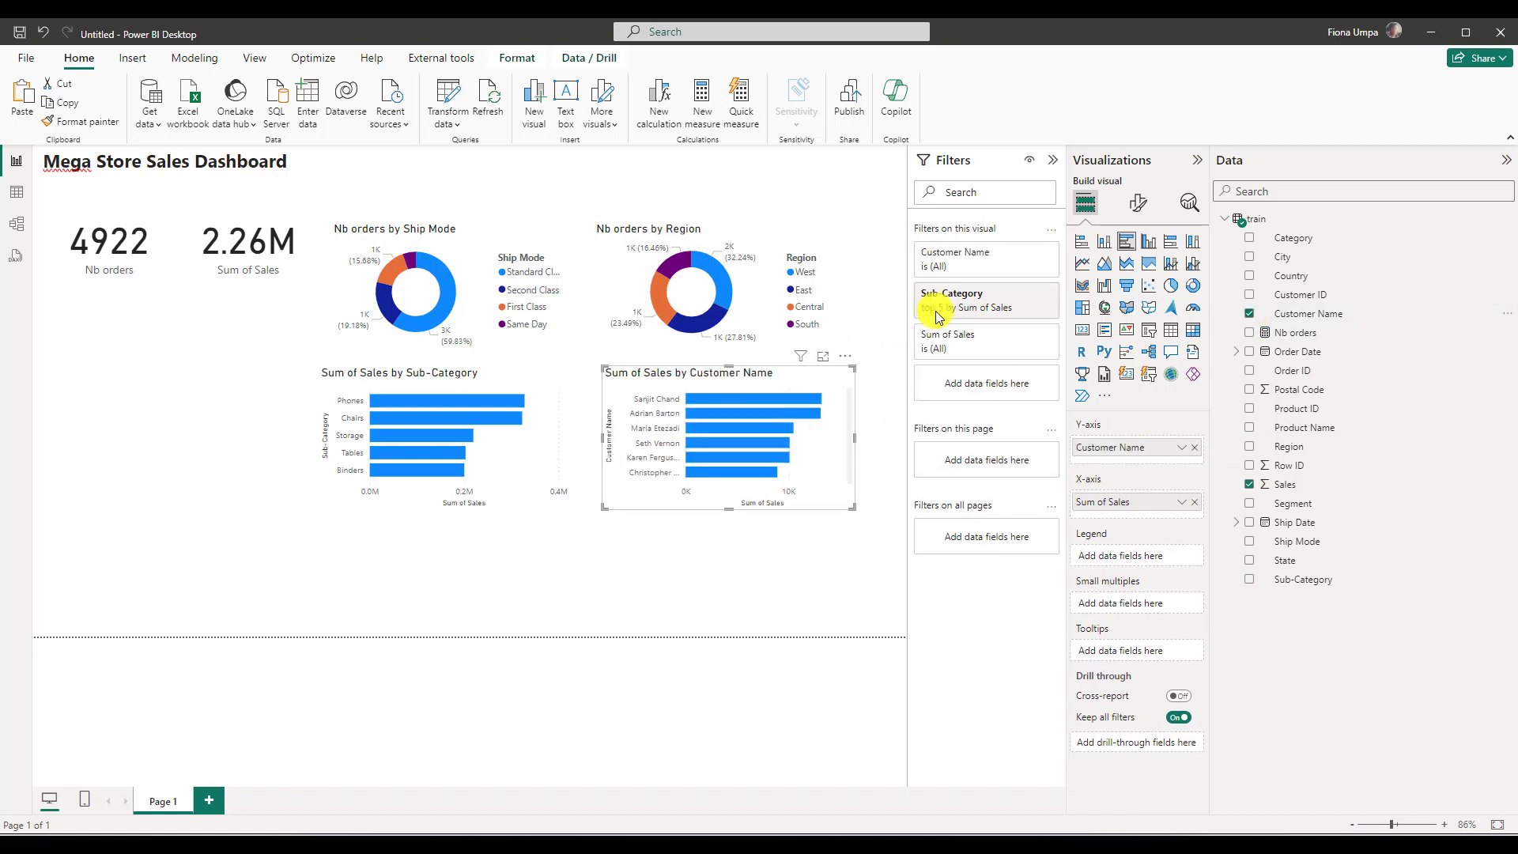
left_click(1032, 294)
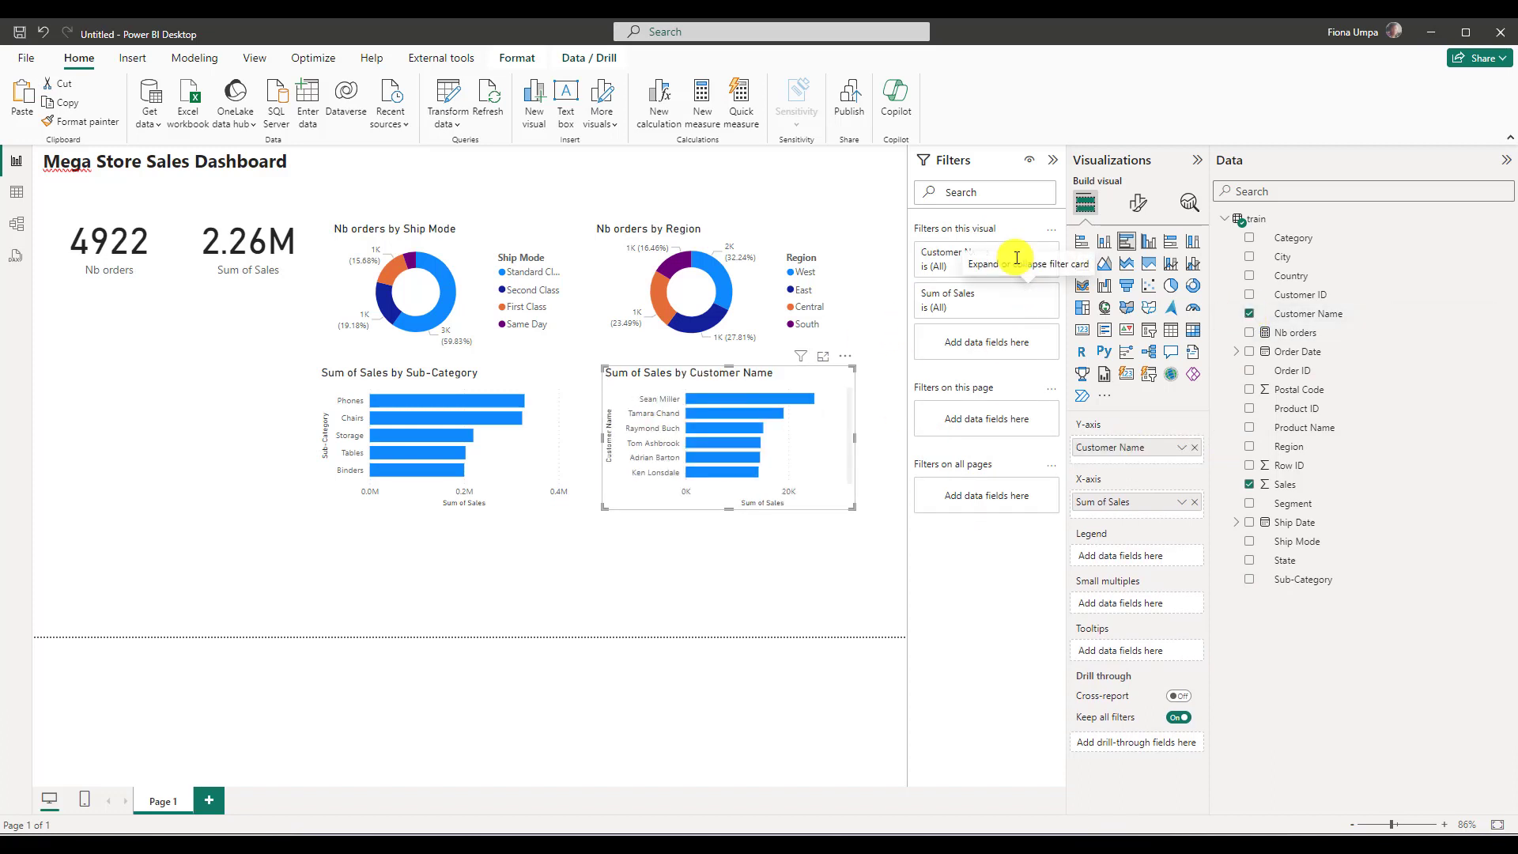
- Filter the customer sales bar chart's Customer Name with Top N to show the top 5 by Sum of Sales
left_click(958, 264)
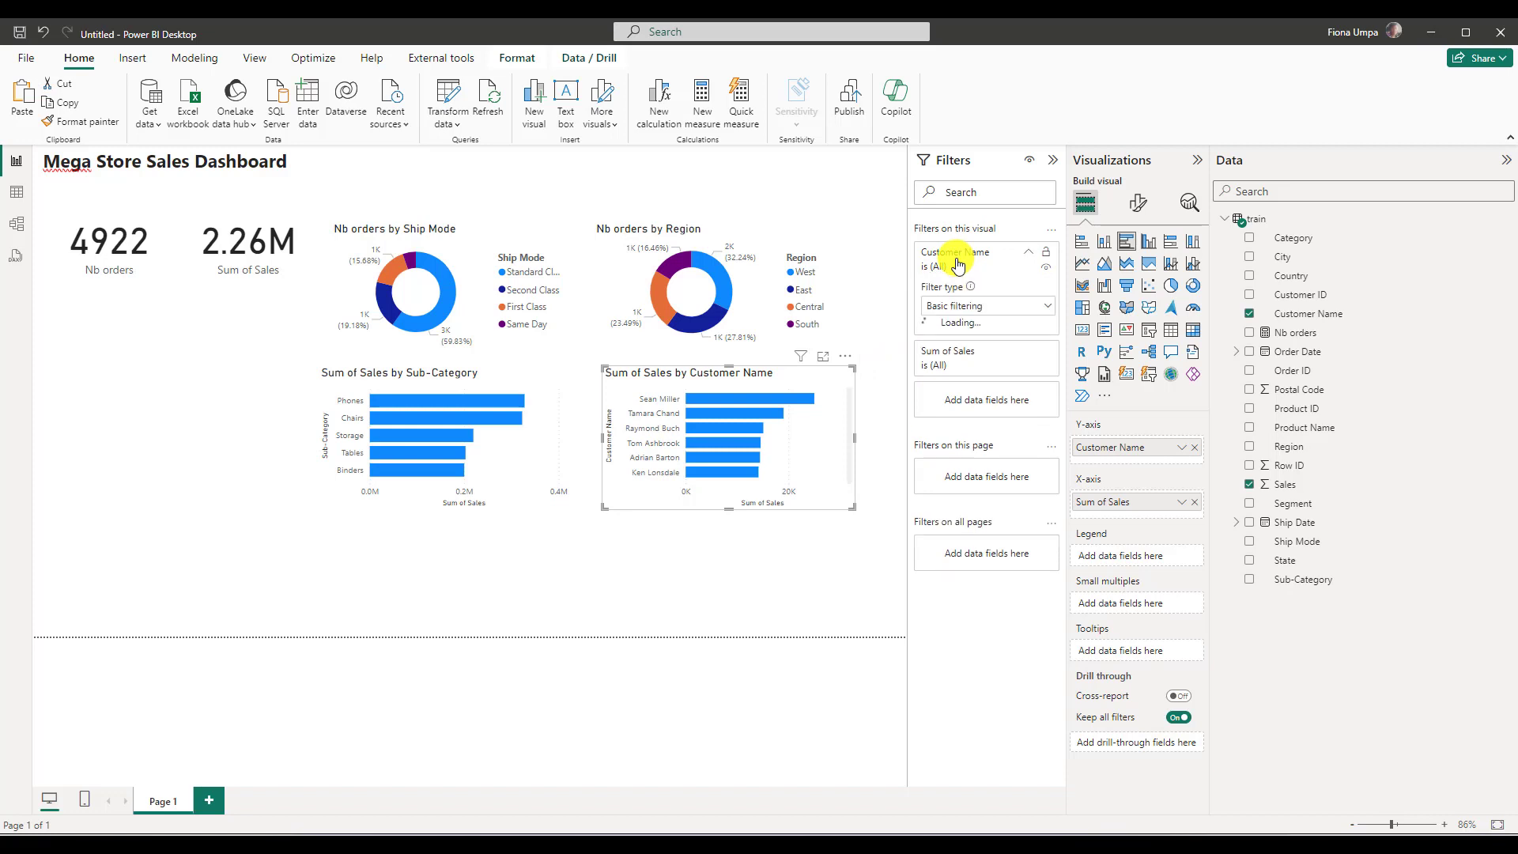
left_click(975, 308)
left_click(947, 367)
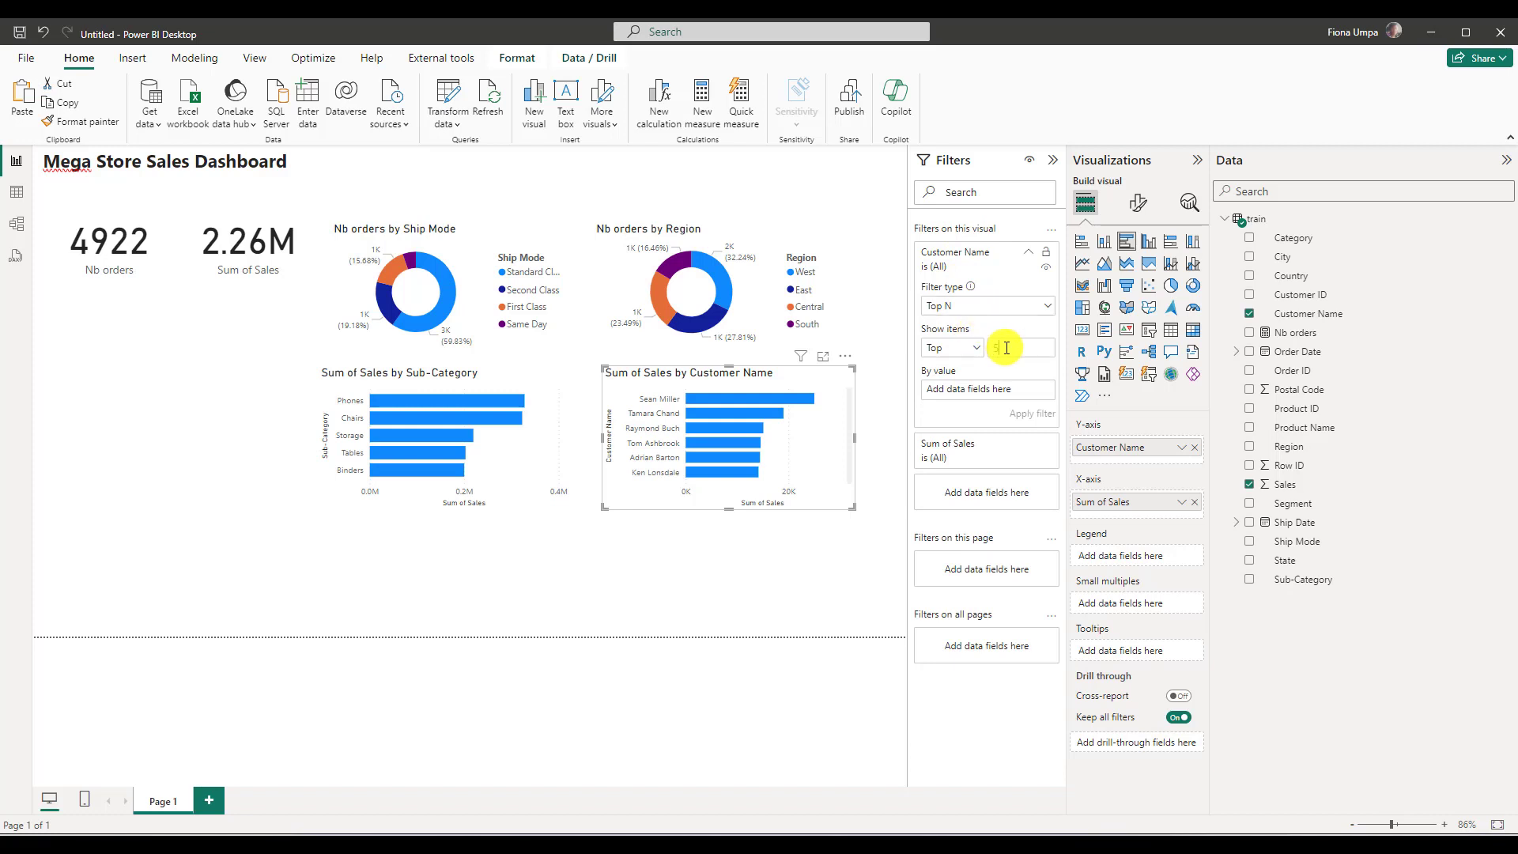
left_click_drag(1282, 487, 977, 387)
left_click(1036, 412)
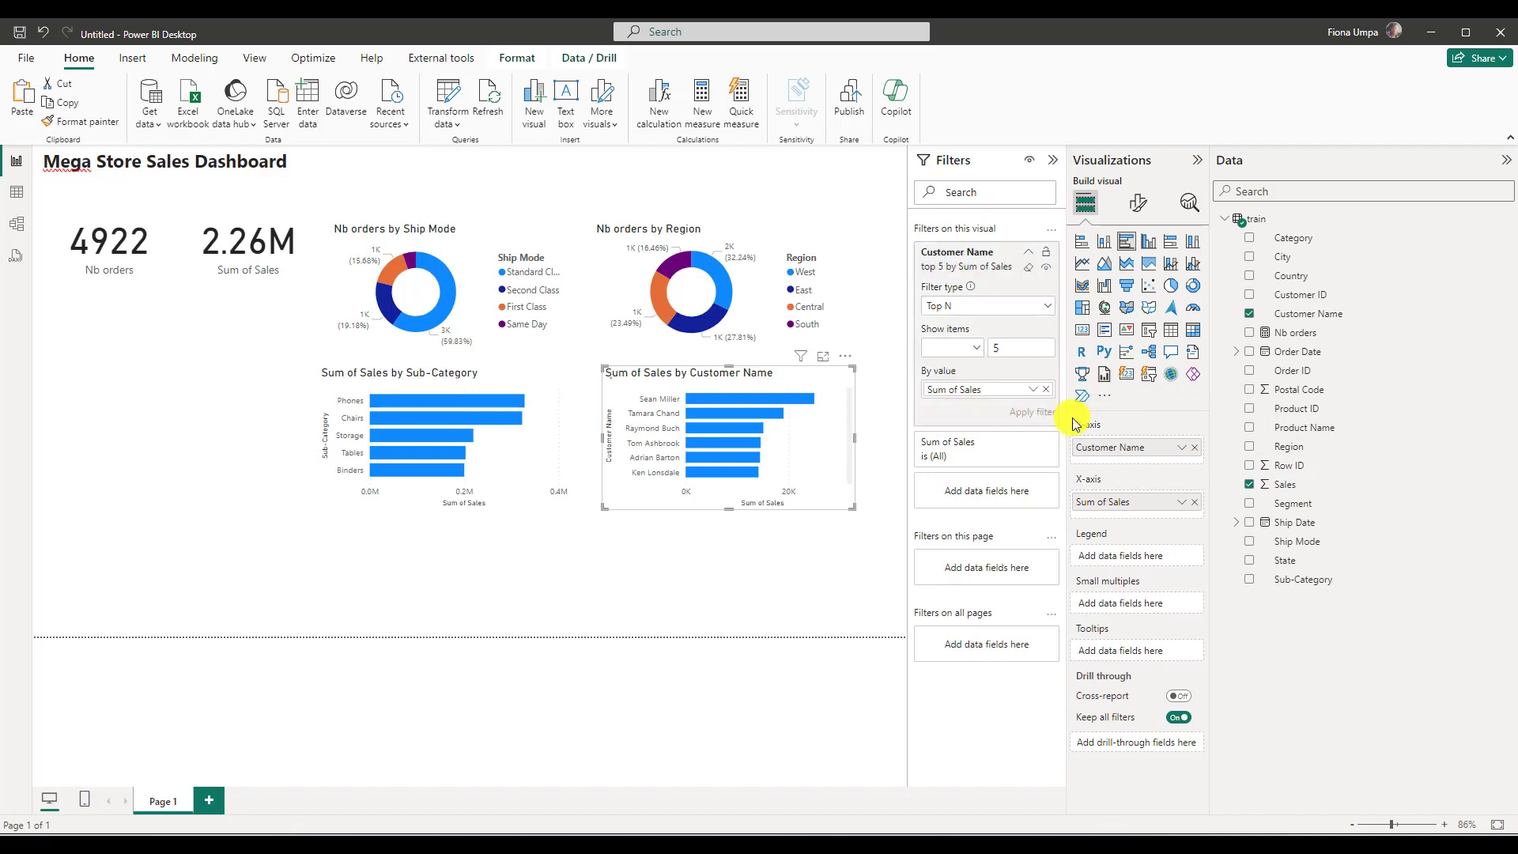
- Move the Customer Name and Sub-Category bar charts up so they sit directly beneath the two donuts
left_click_drag(721, 366, 723, 367)
left_click_drag(472, 387, 496, 378)
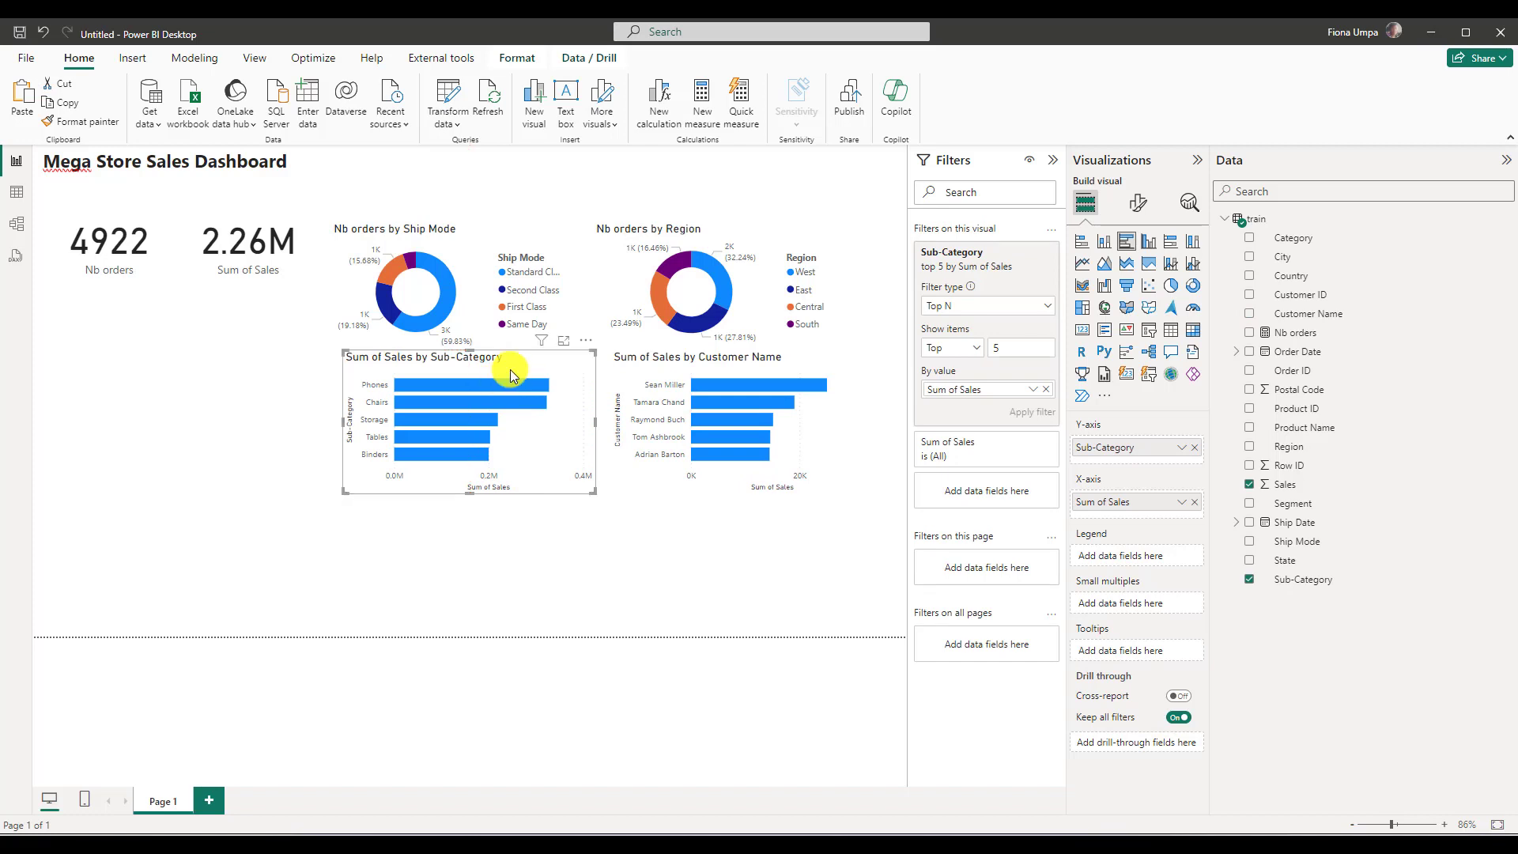
left_click(486, 601)
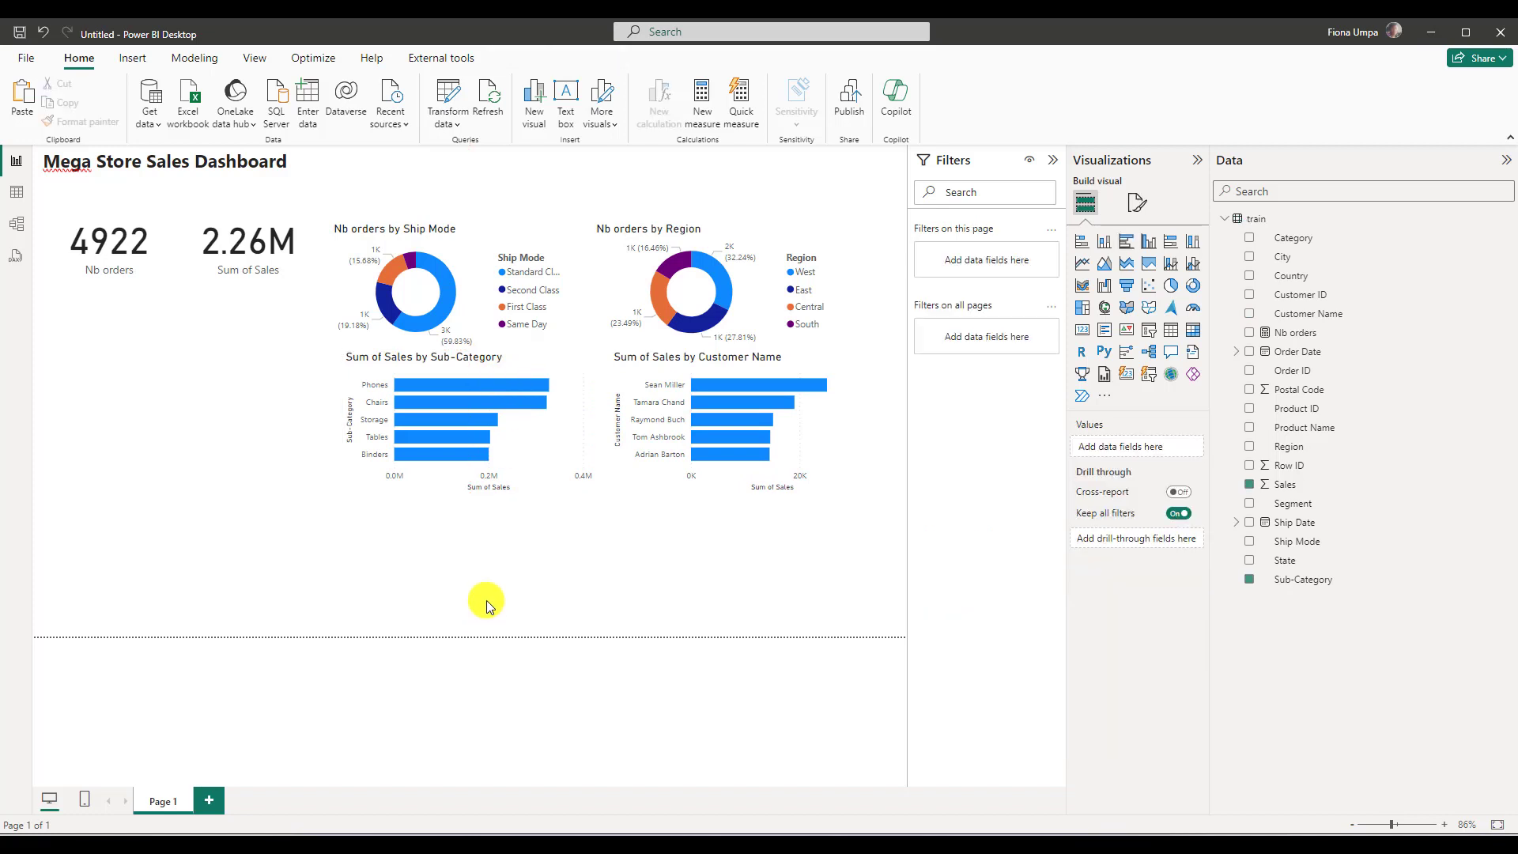
- Duplicate the Sub-Category bar chart, place the copy beneath the two bar charts and widen it across most of the page
left_click(467, 442)
key("ctrl+c")
key("ctrl+v")
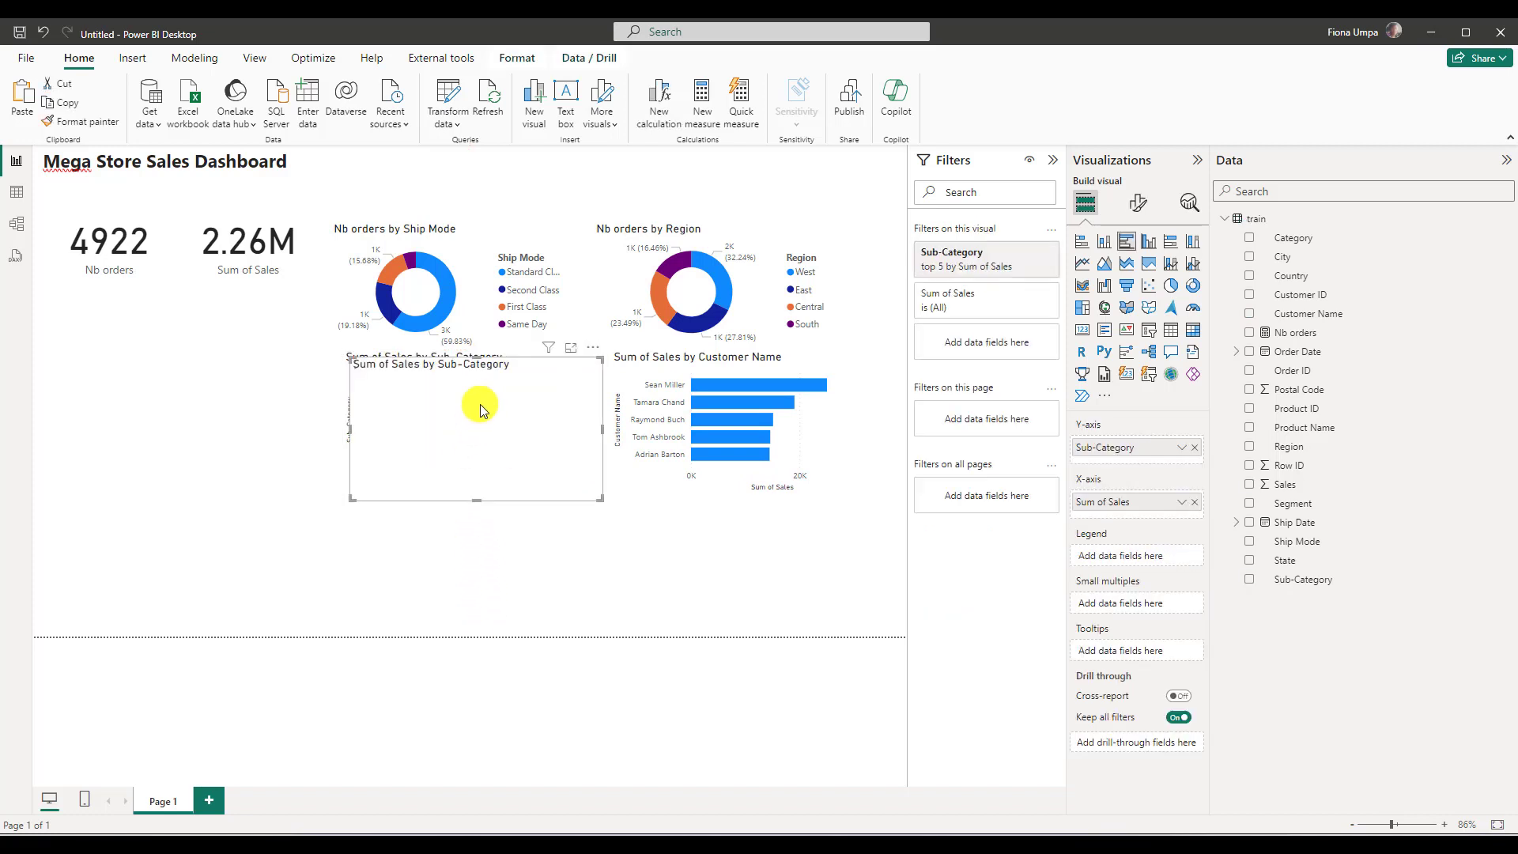
left_click_drag(480, 404, 382, 573)
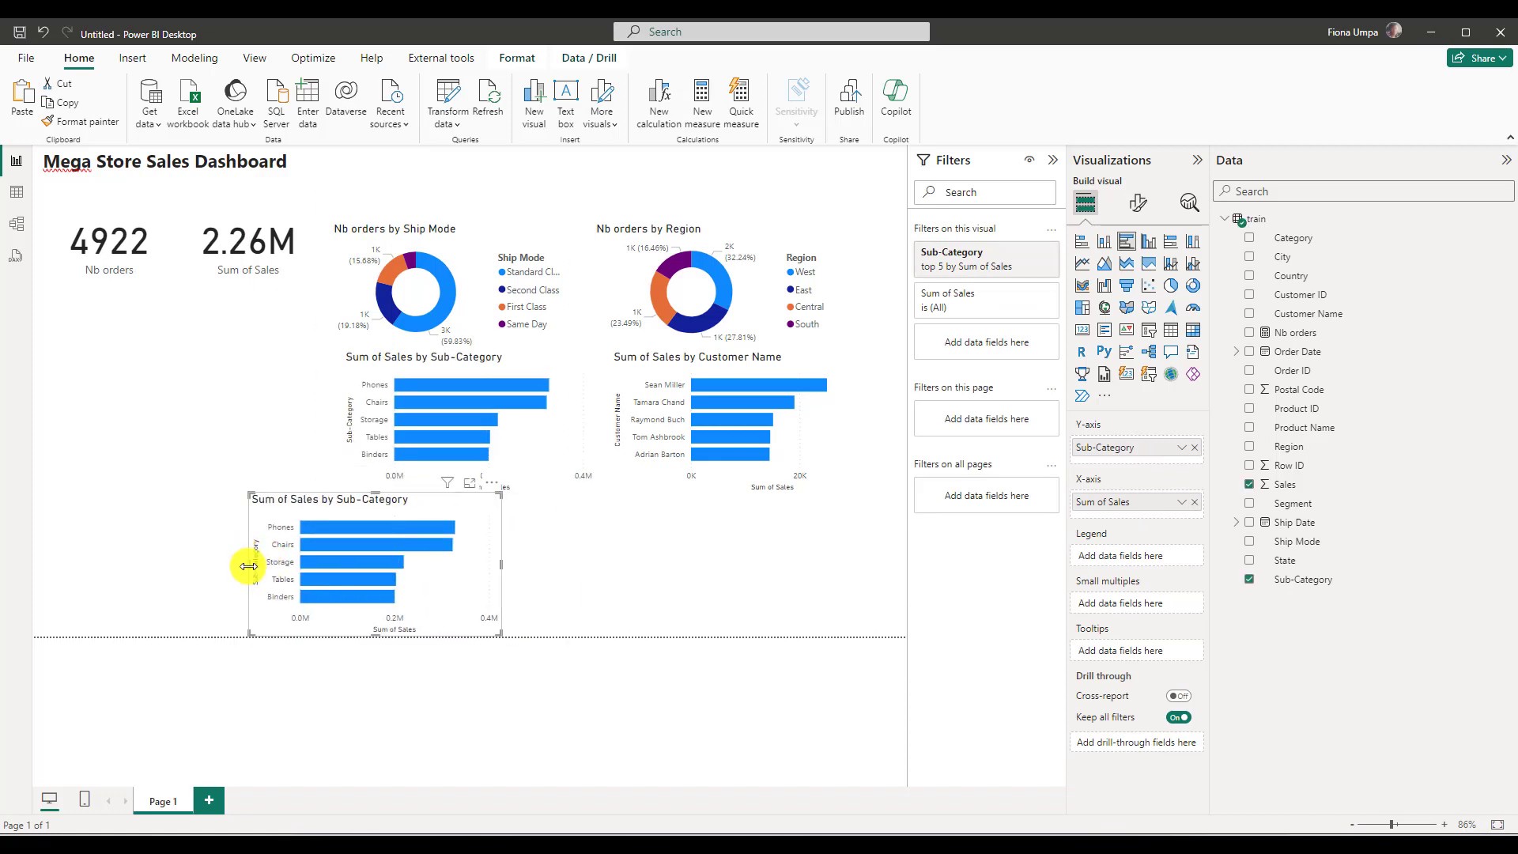
left_click_drag(247, 563, 139, 570)
left_click_drag(501, 562, 800, 570)
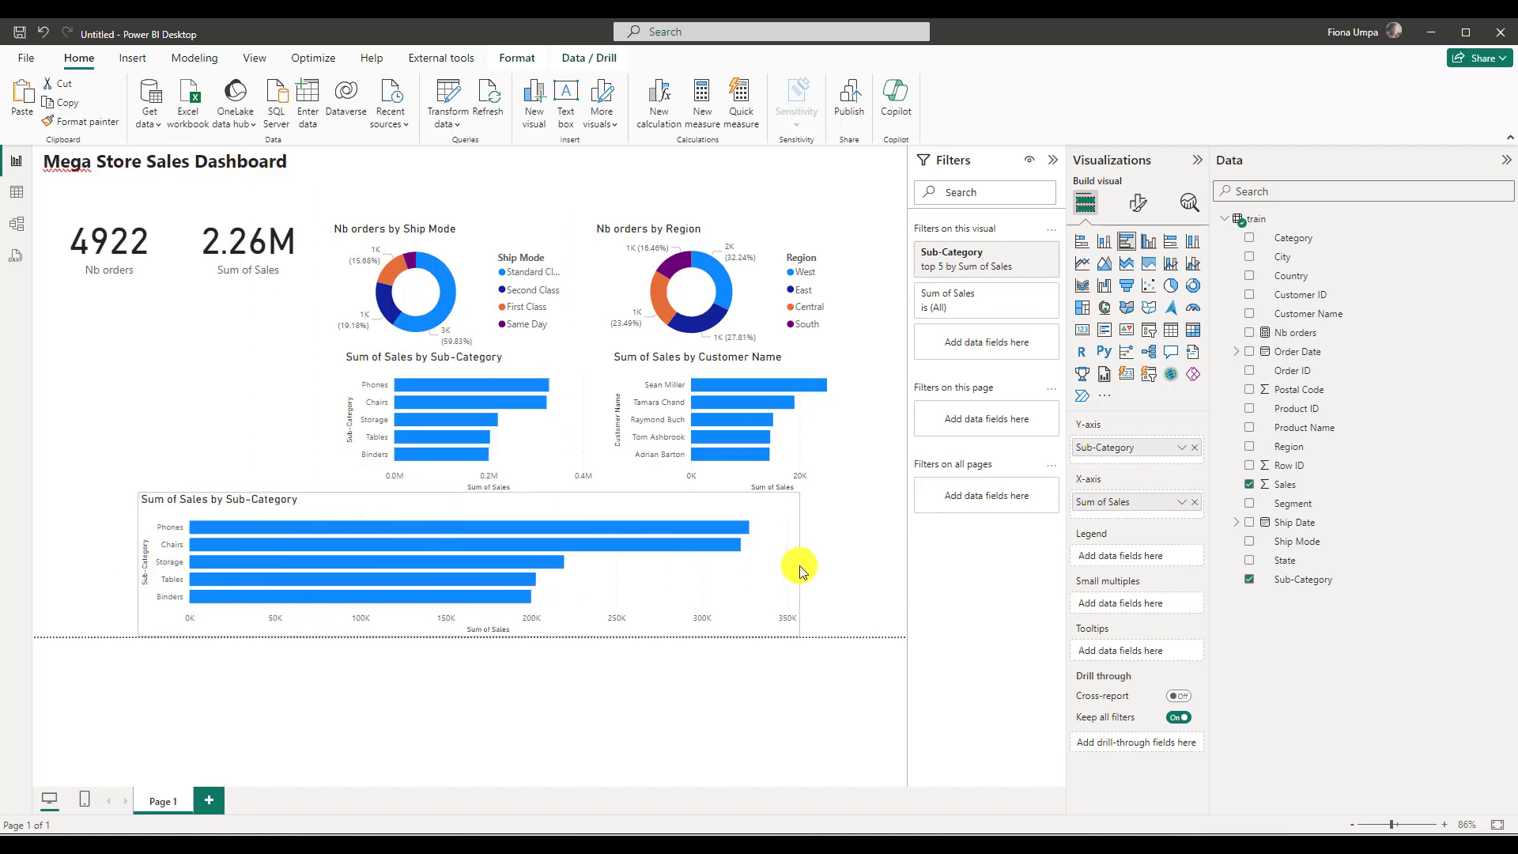
- Turn the wide copy into a line and column combo chart and replace Sub-Category with the Order Date Month on its X-axis
left_click(1171, 265)
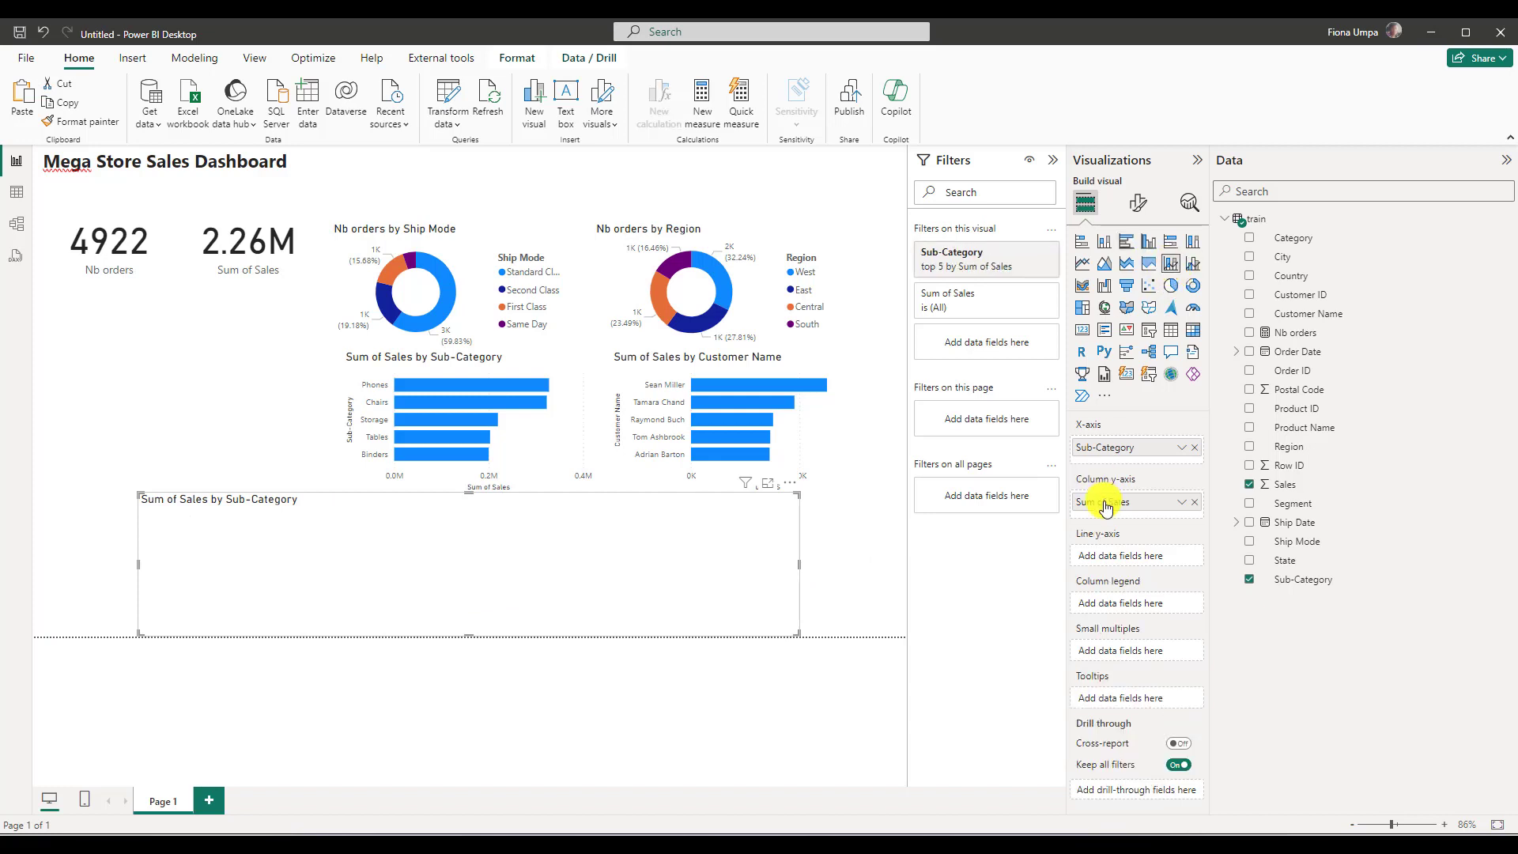
left_click(1196, 448)
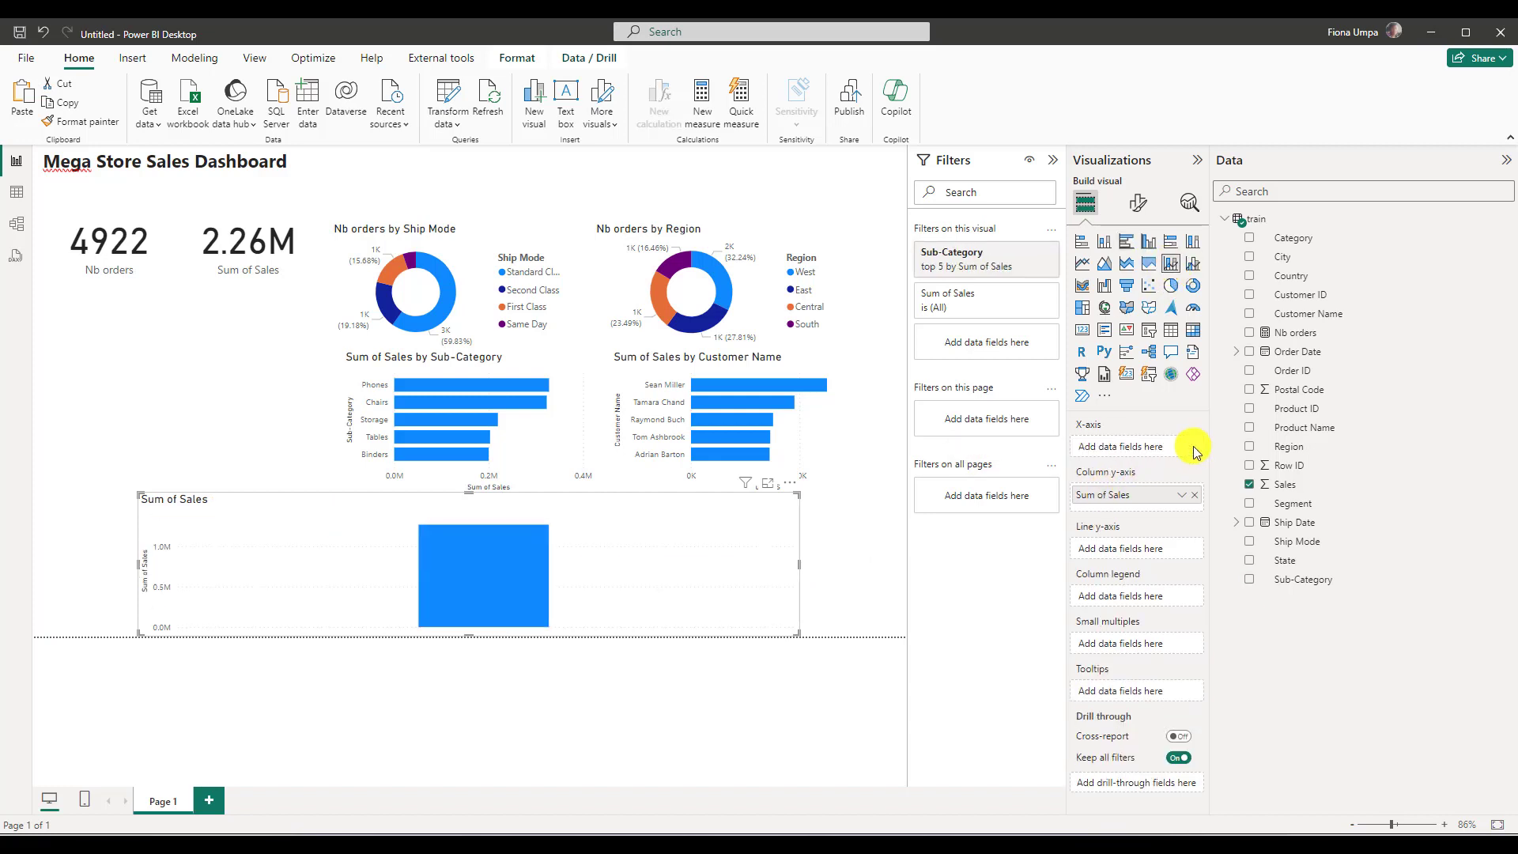
left_click(1235, 353)
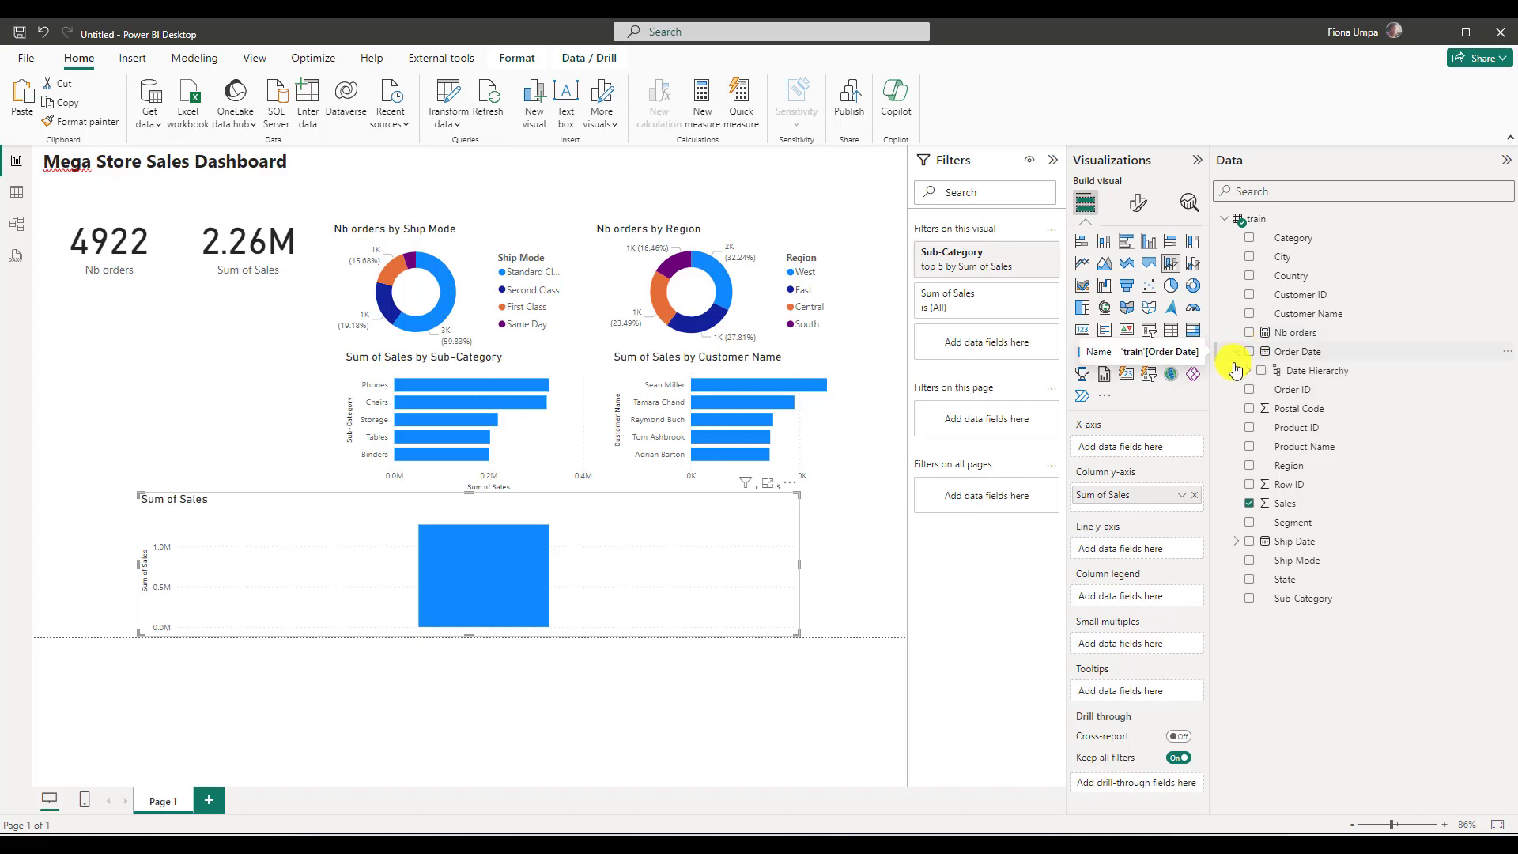
left_click(1246, 373)
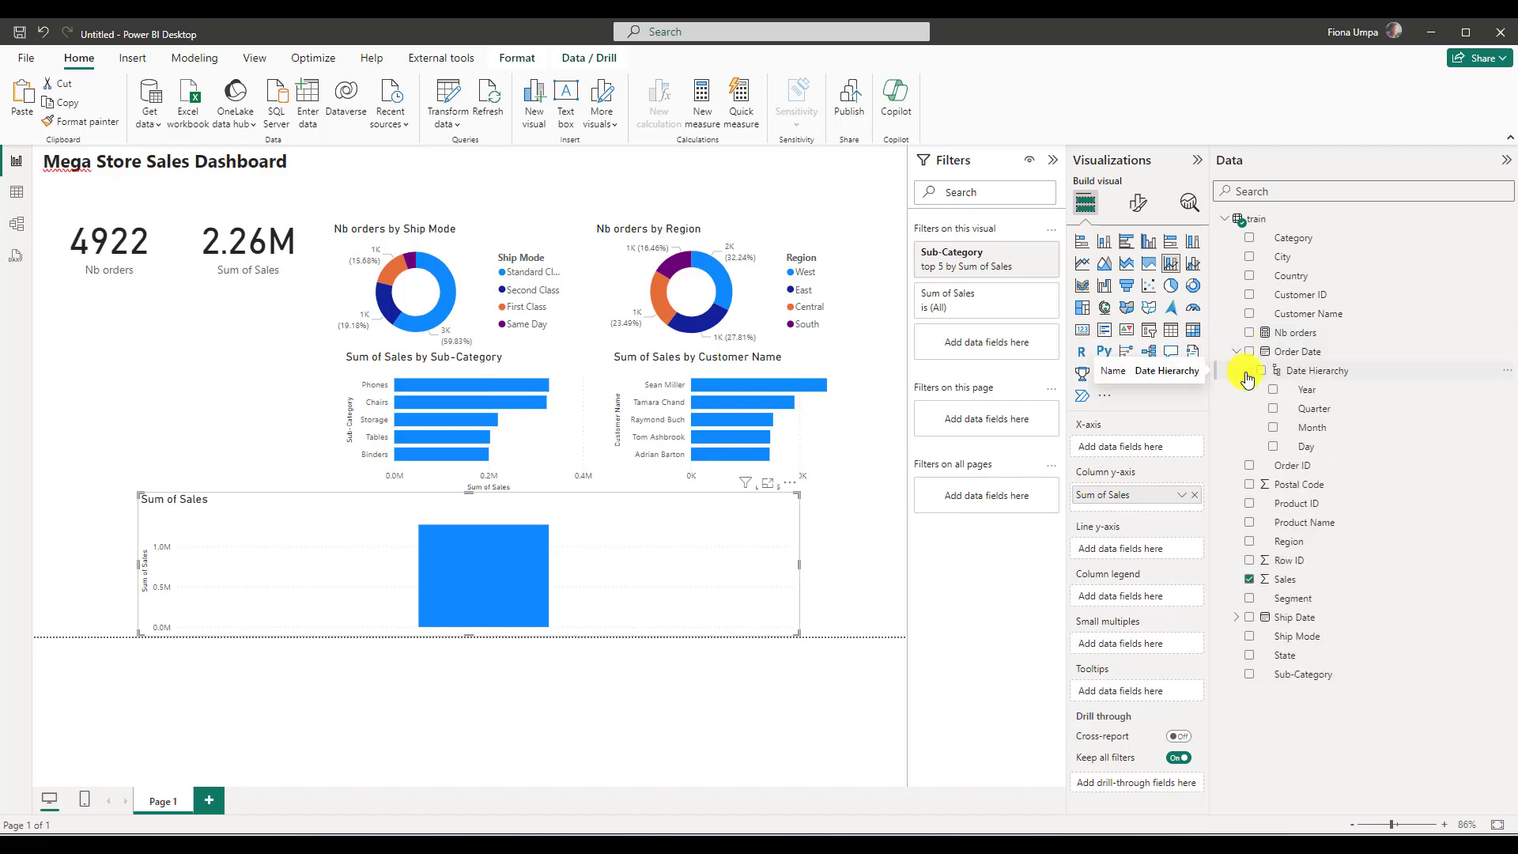
left_click(1272, 391)
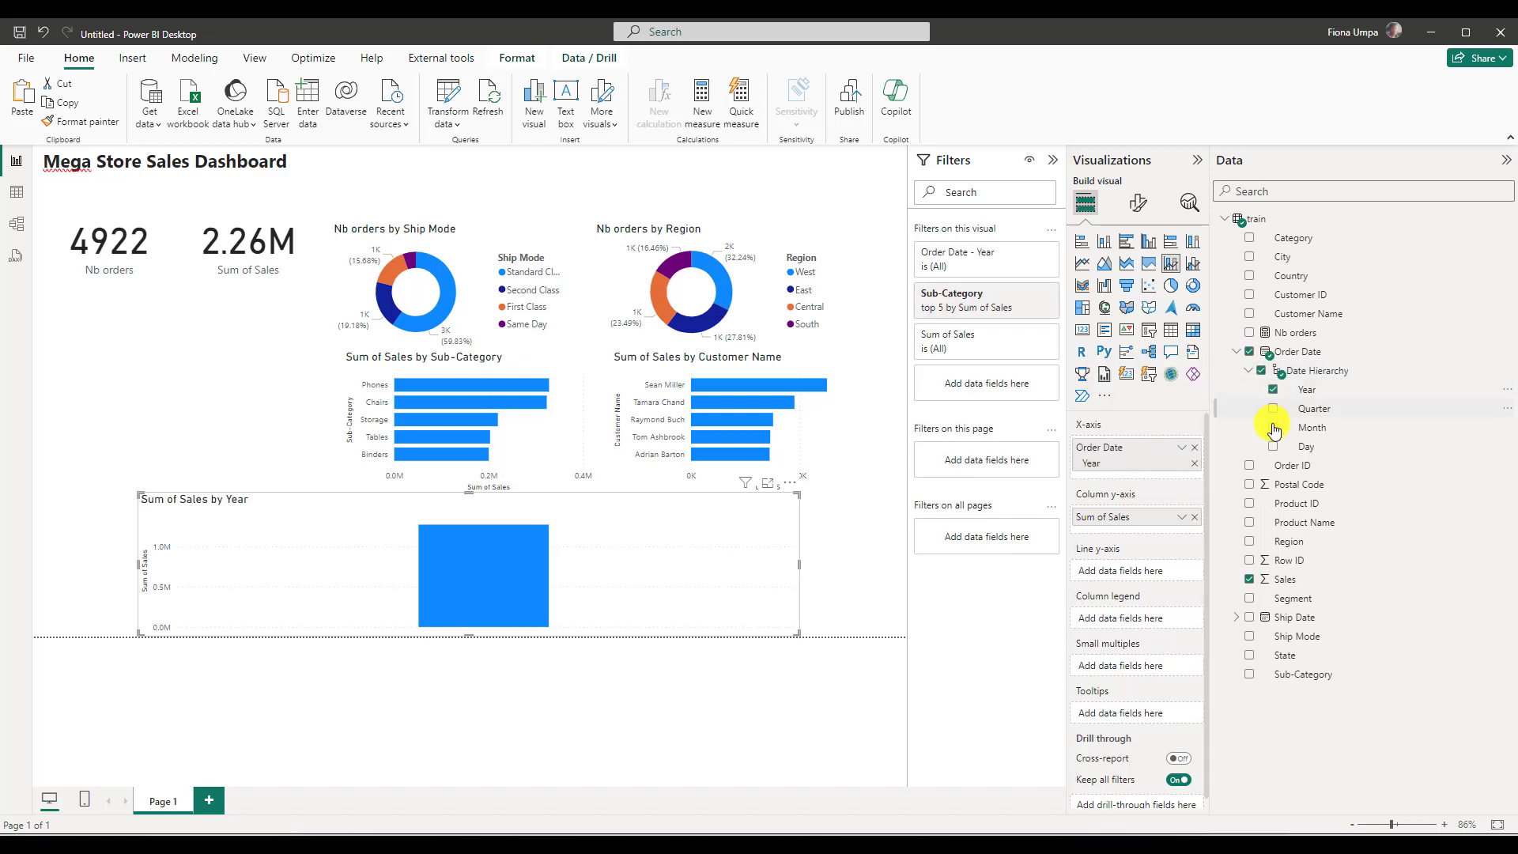
left_click(1273, 429)
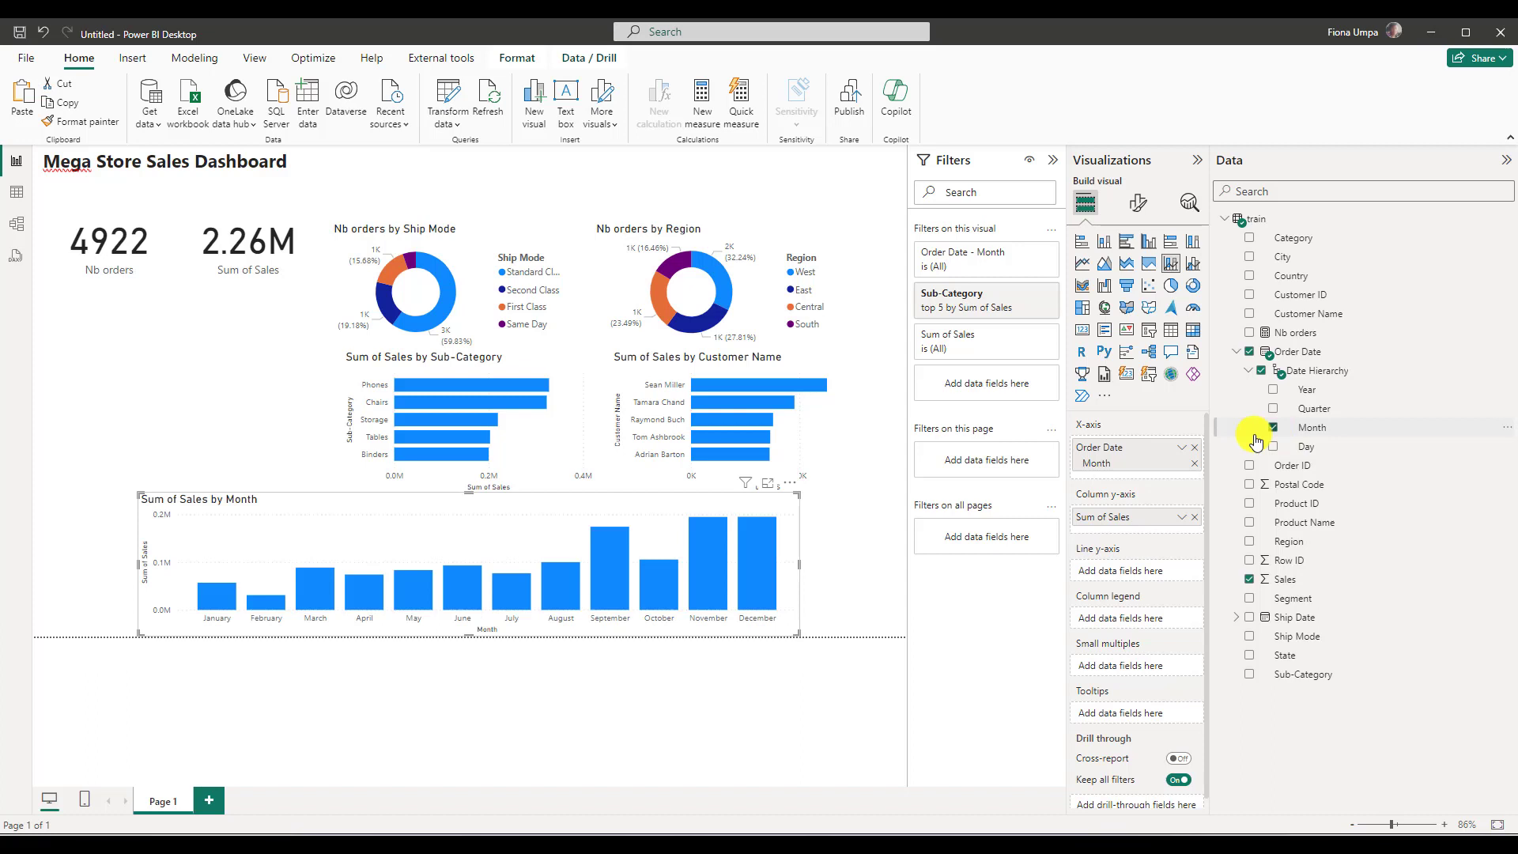
- Add Nb orders as the line series on the monthly sales chart and widen the chart toward the page's right edge
left_click(1181, 447)
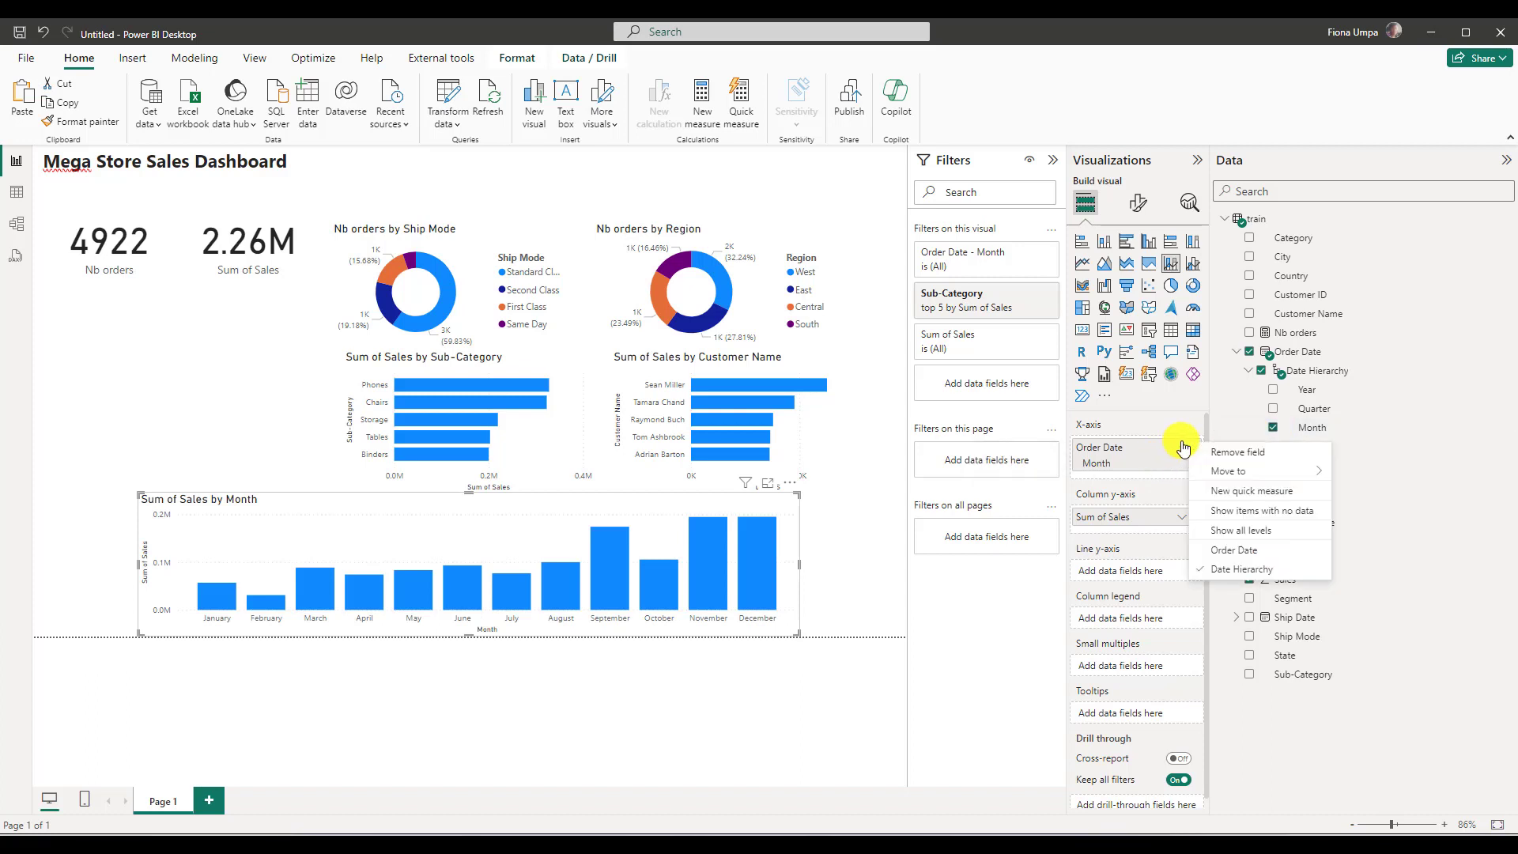
left_click(1260, 738)
left_click_drag(1255, 336, 1103, 589)
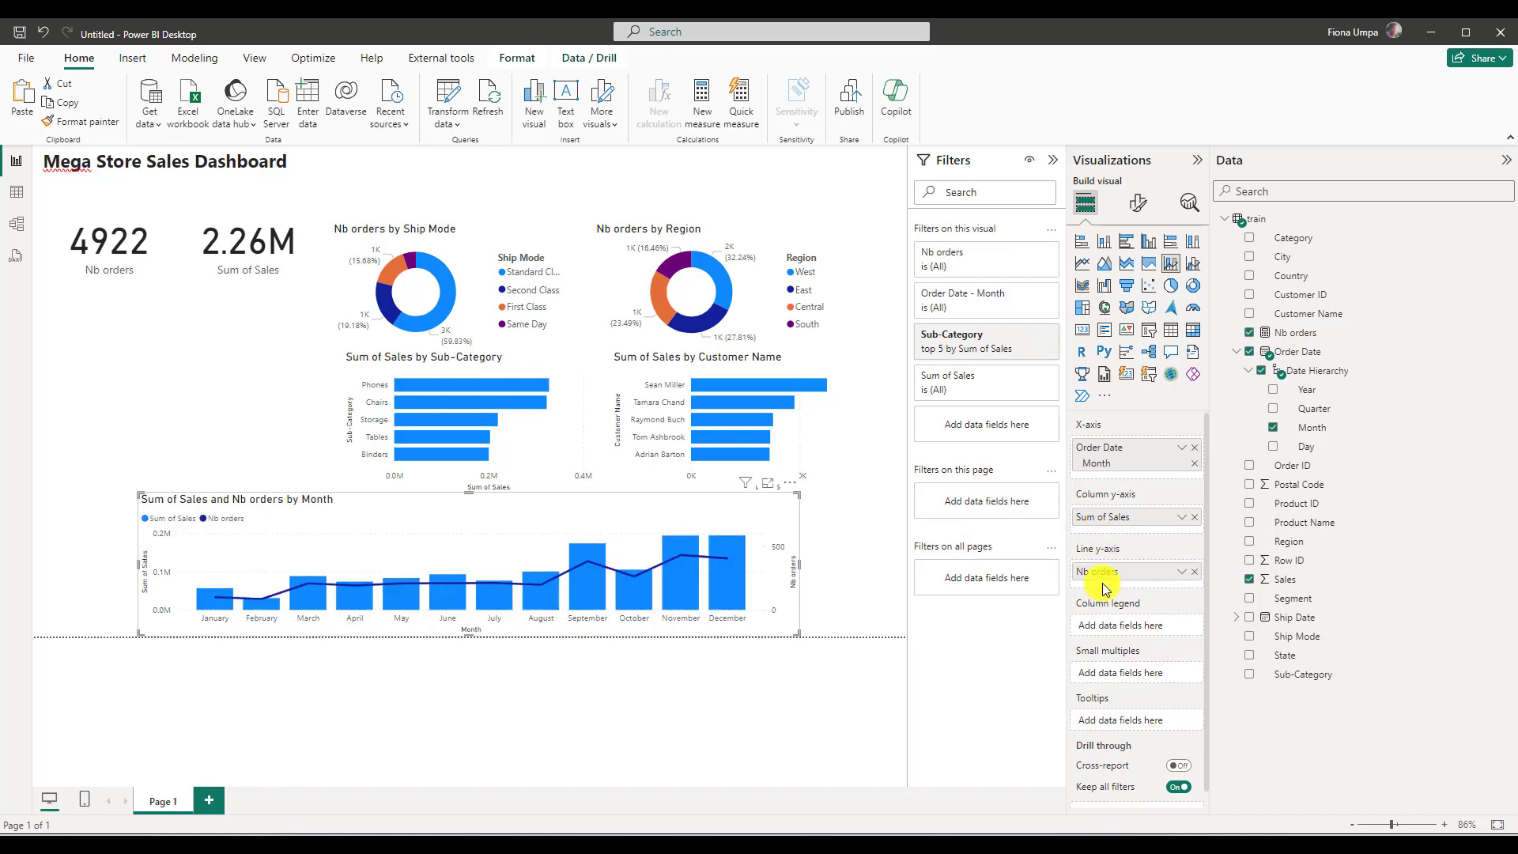
left_click_drag(794, 630, 884, 623)
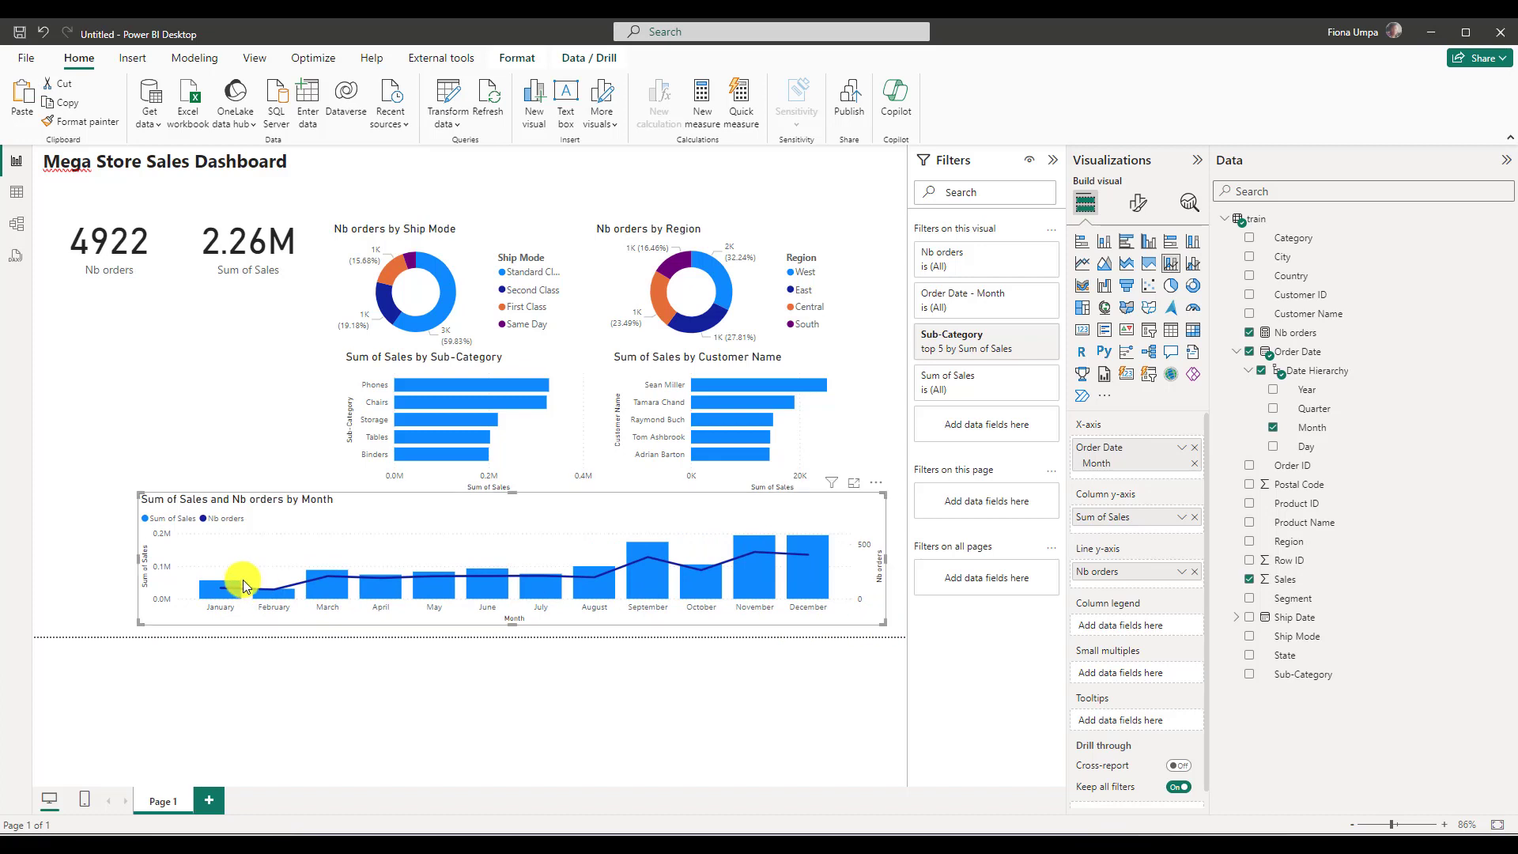
- Add a slicer on the Order Date Year and place it beneath the Nb orders card
left_click(123, 376)
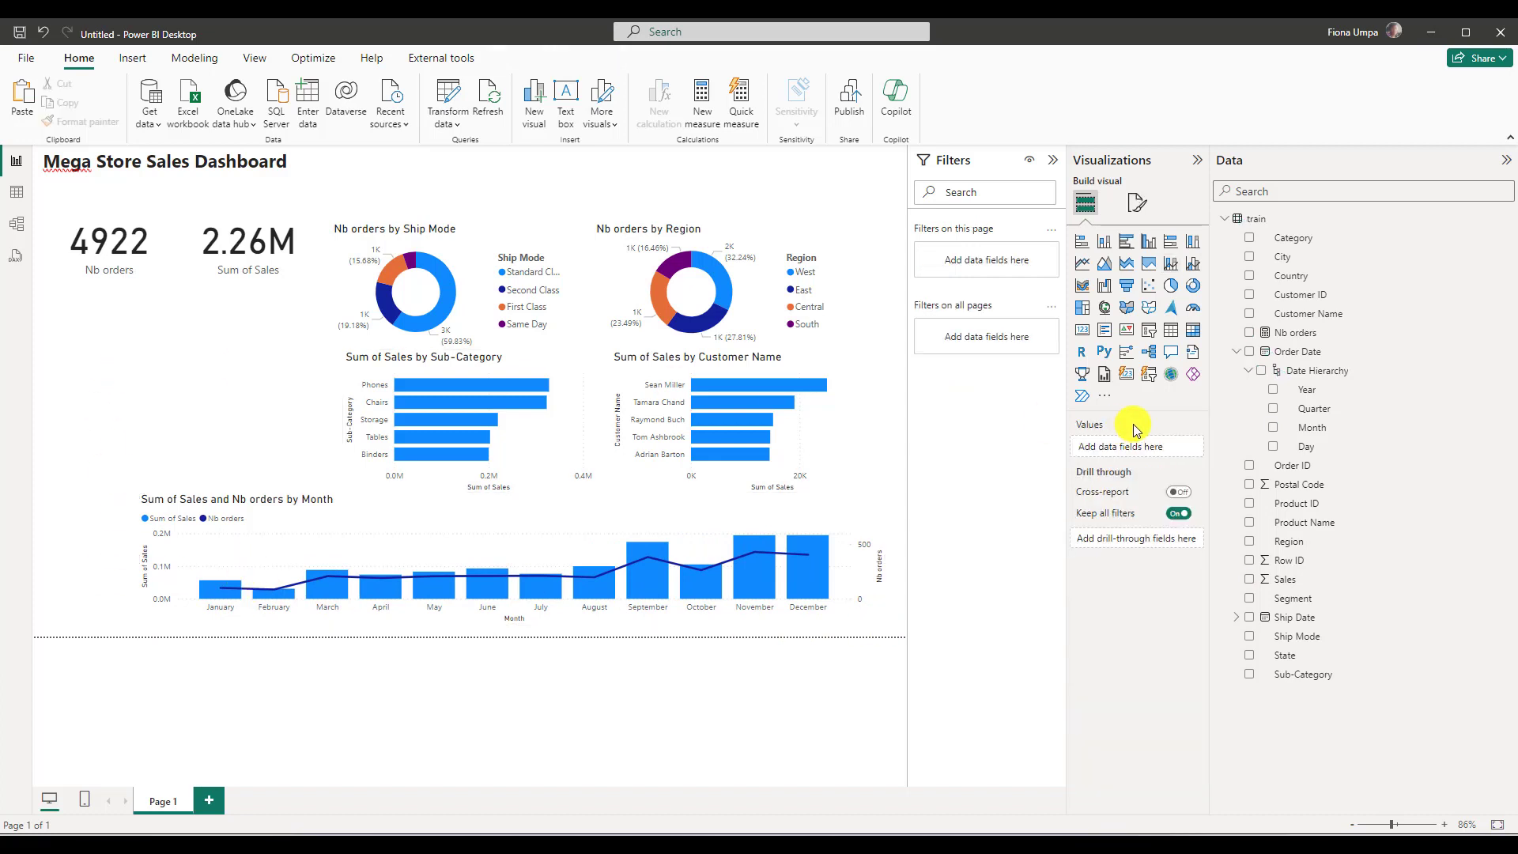
left_click(1271, 390)
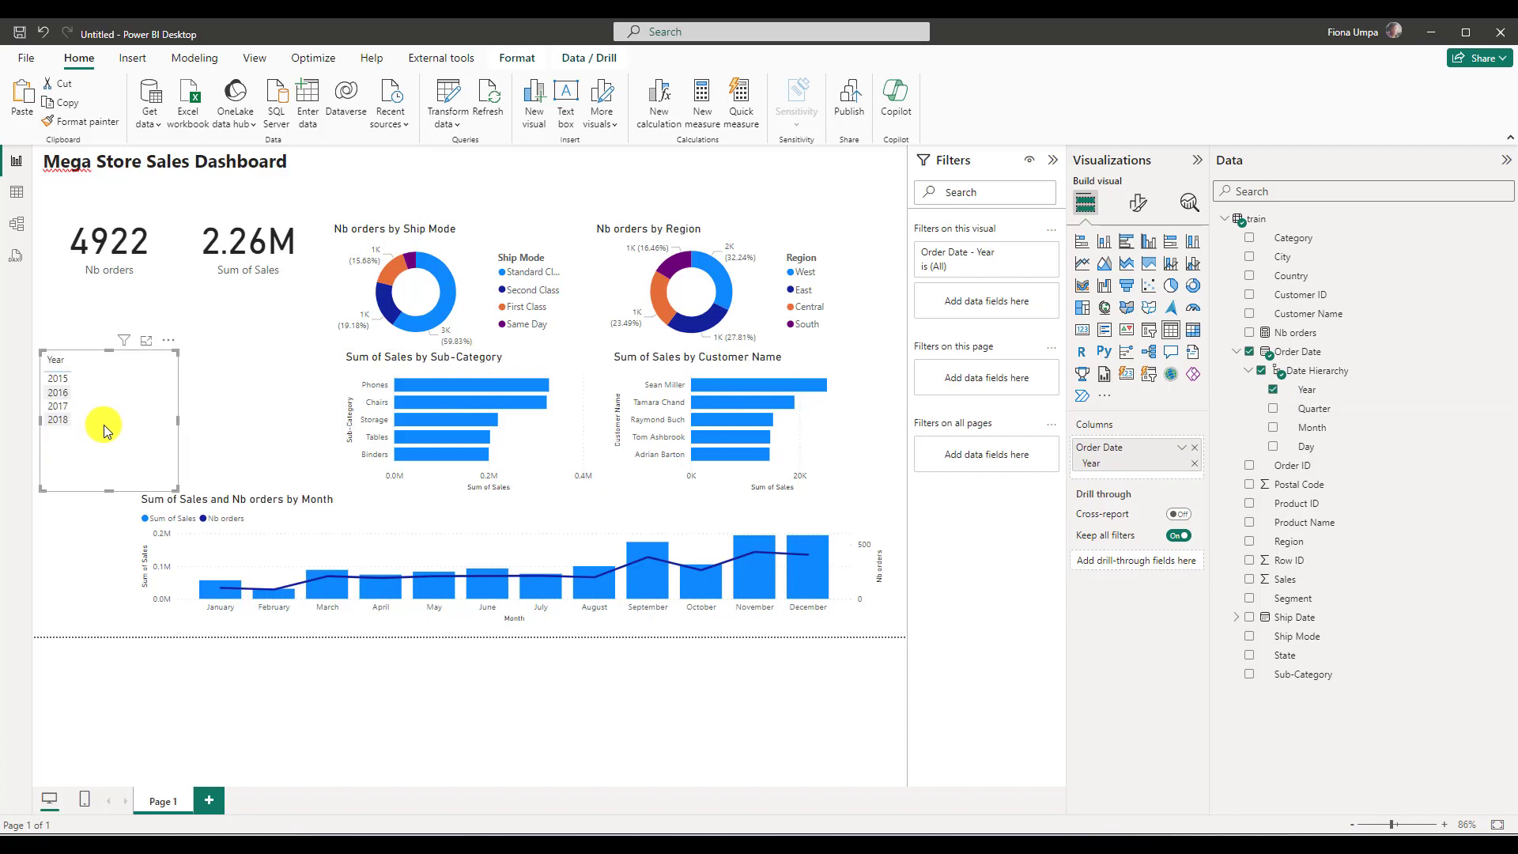
left_click(127, 390)
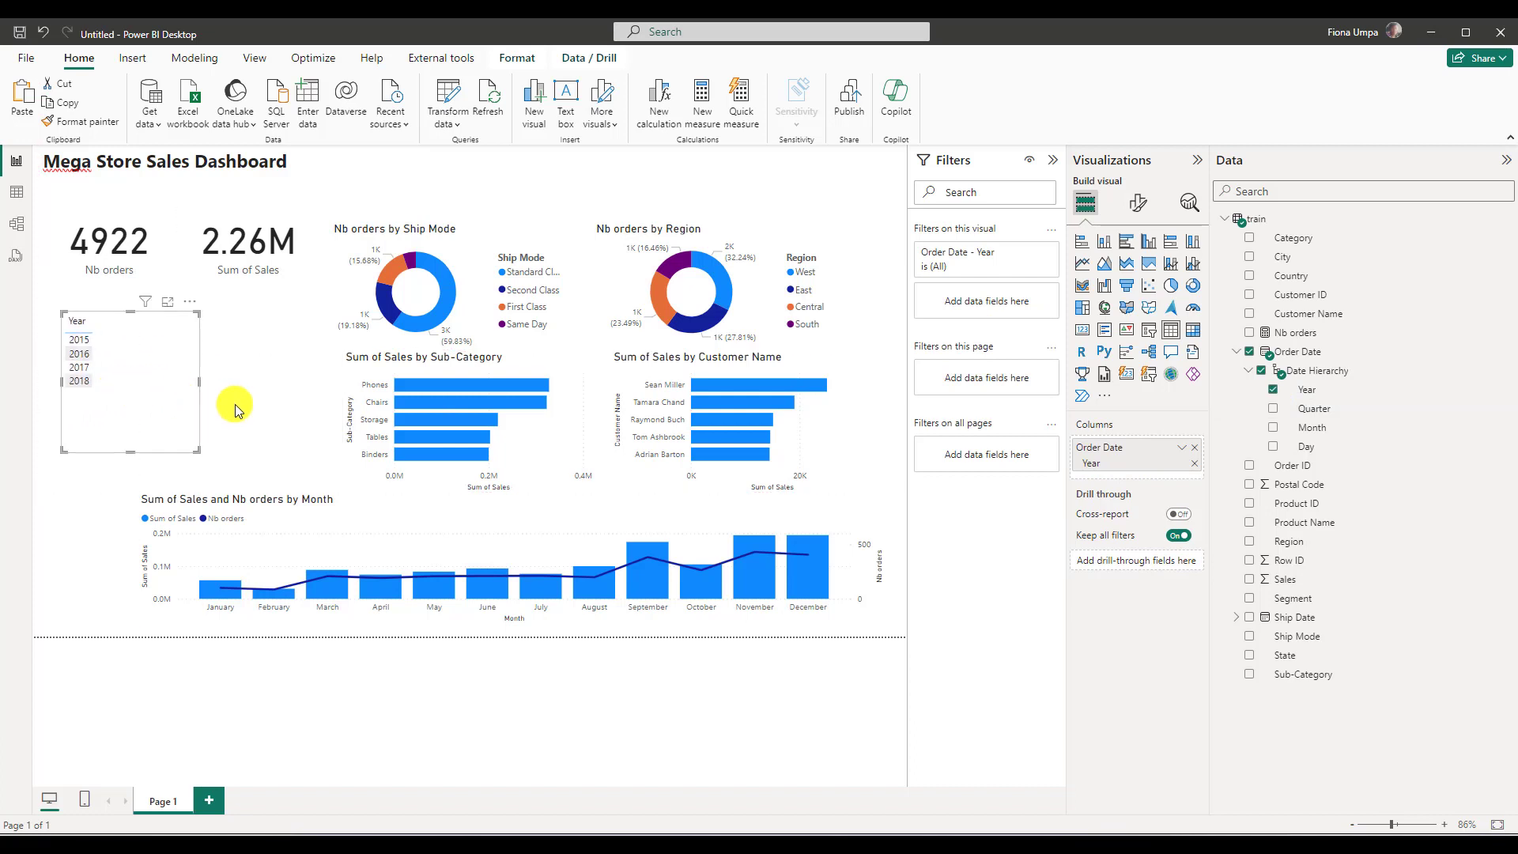
left_click(1141, 334)
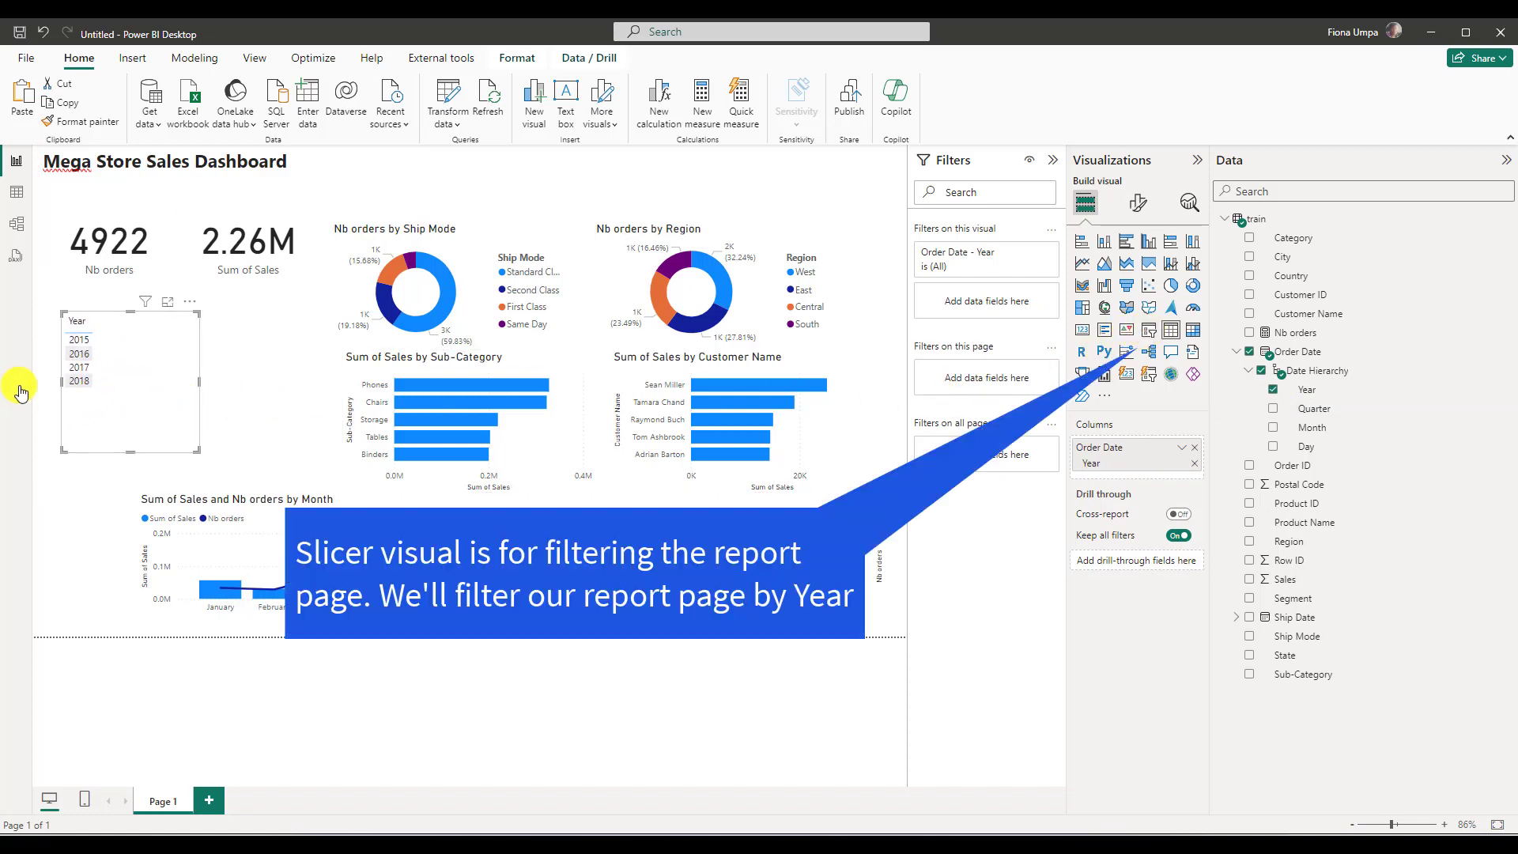
left_click_drag(132, 398, 119, 387)
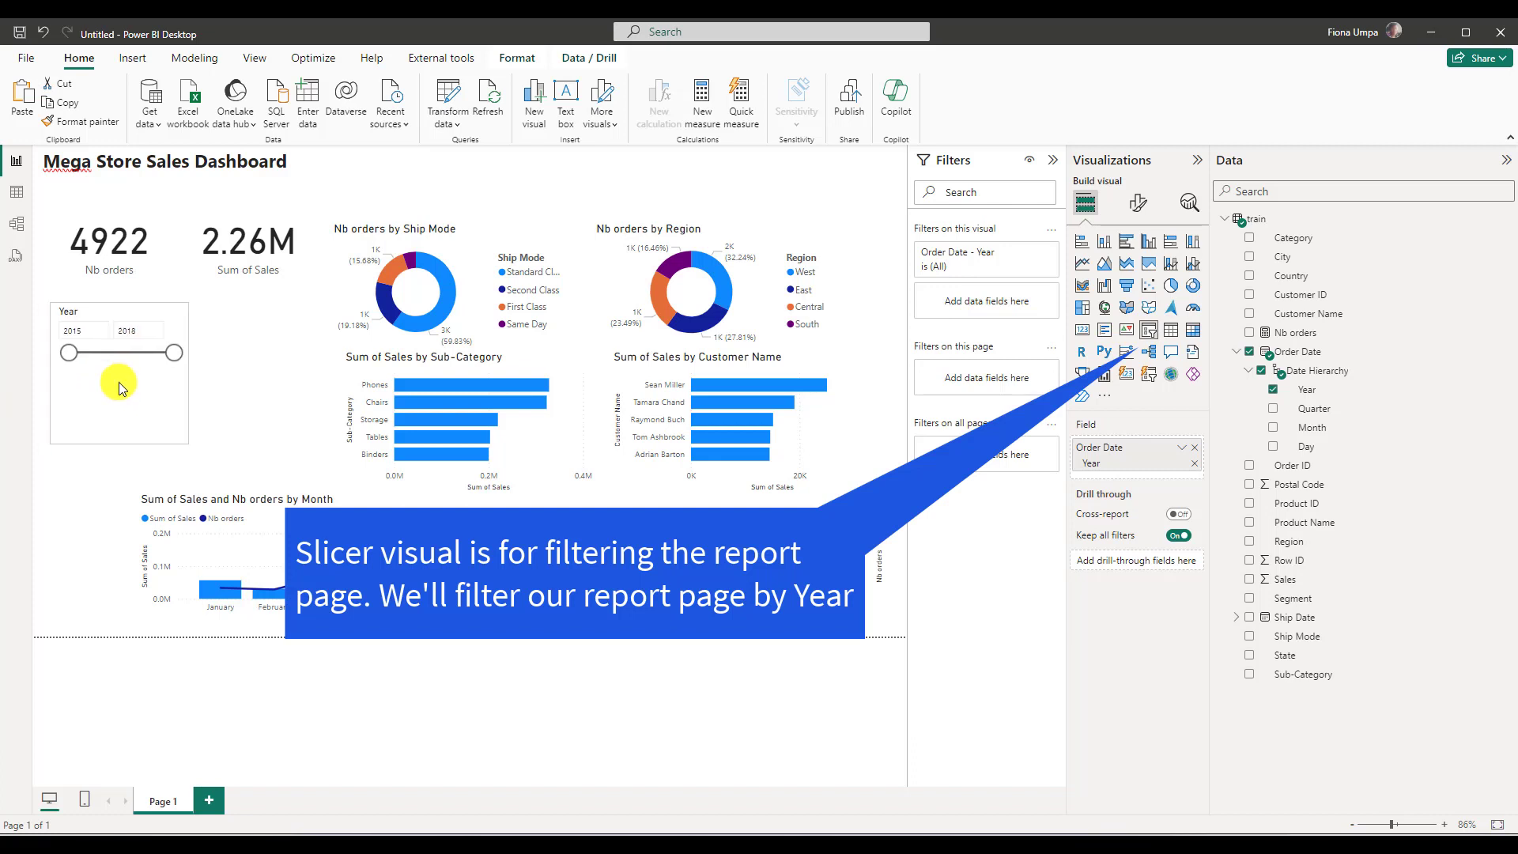
- Shift the monthly combo chart and both top-5 bar charts left, then enlarge each so they fill the page width
left_click_drag(193, 512, 117, 516)
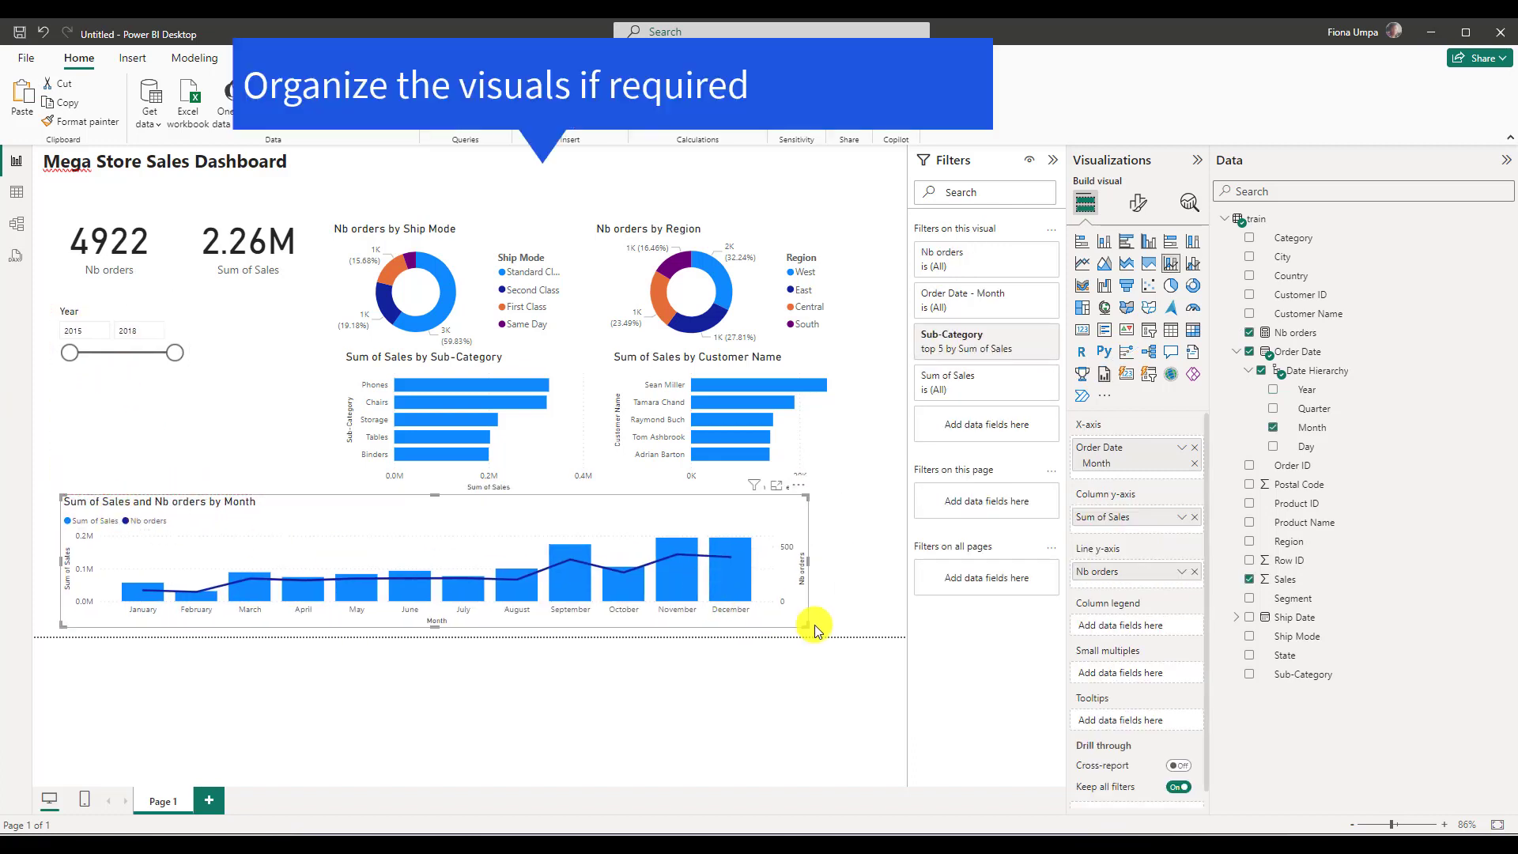
left_click_drag(802, 624, 877, 631)
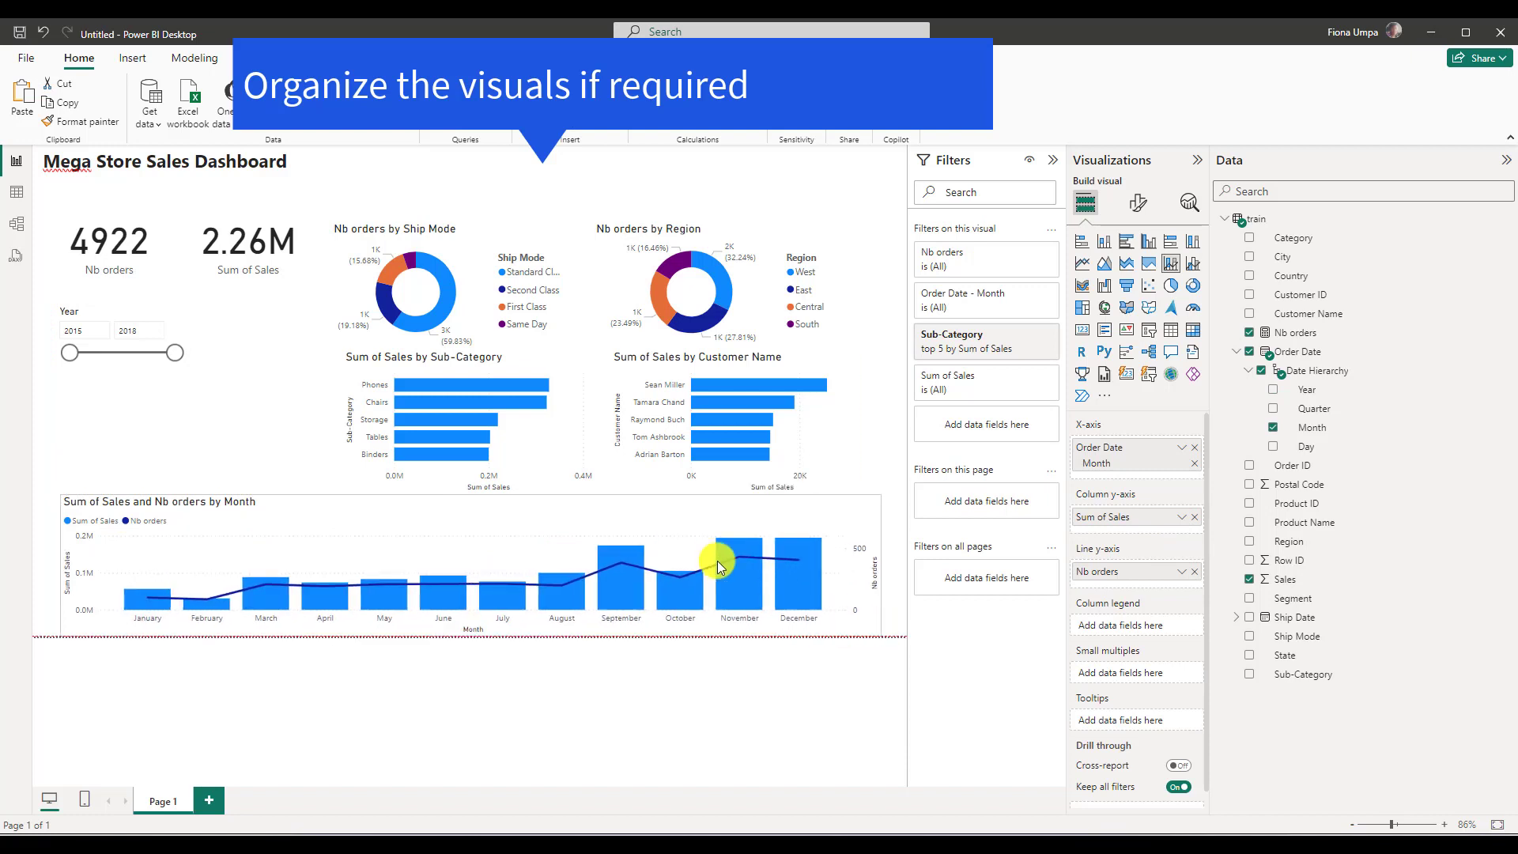
left_click_drag(360, 366, 320, 364)
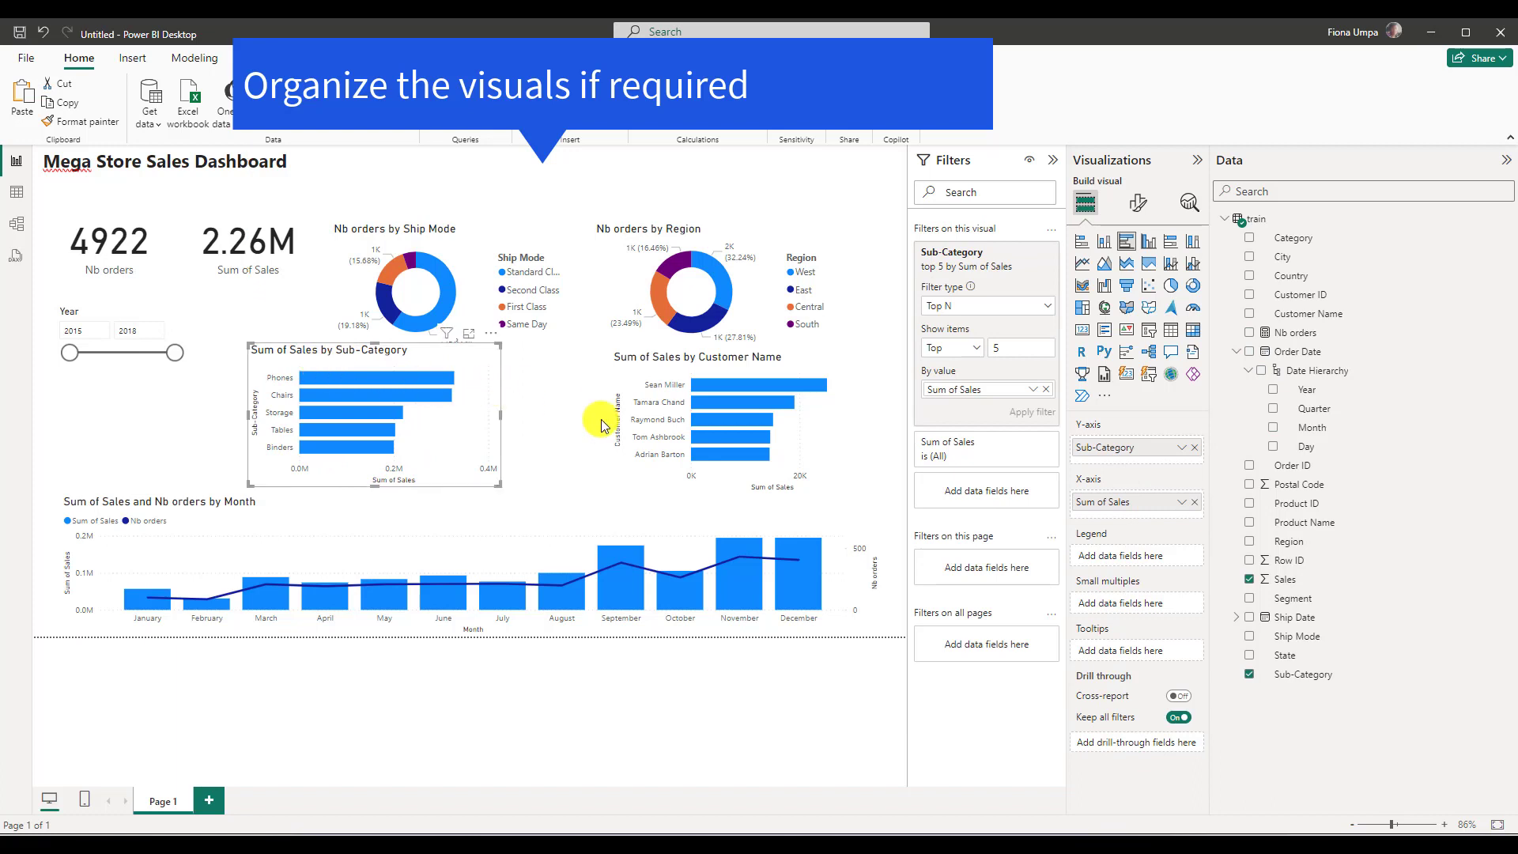
left_click_drag(494, 479, 555, 484)
left_click_drag(610, 370, 601, 368)
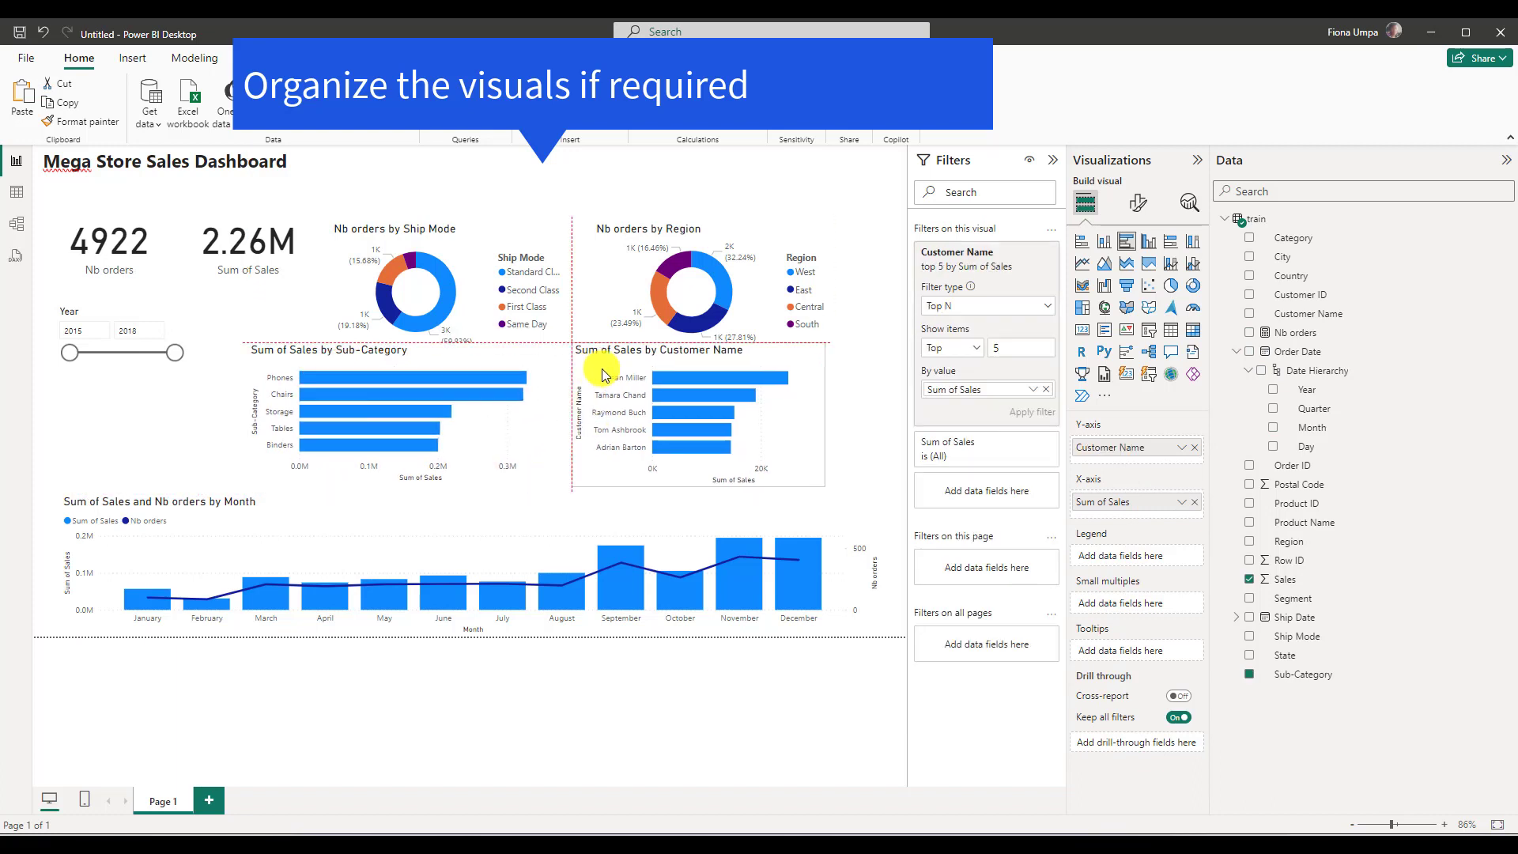
left_click_drag(822, 484, 887, 482)
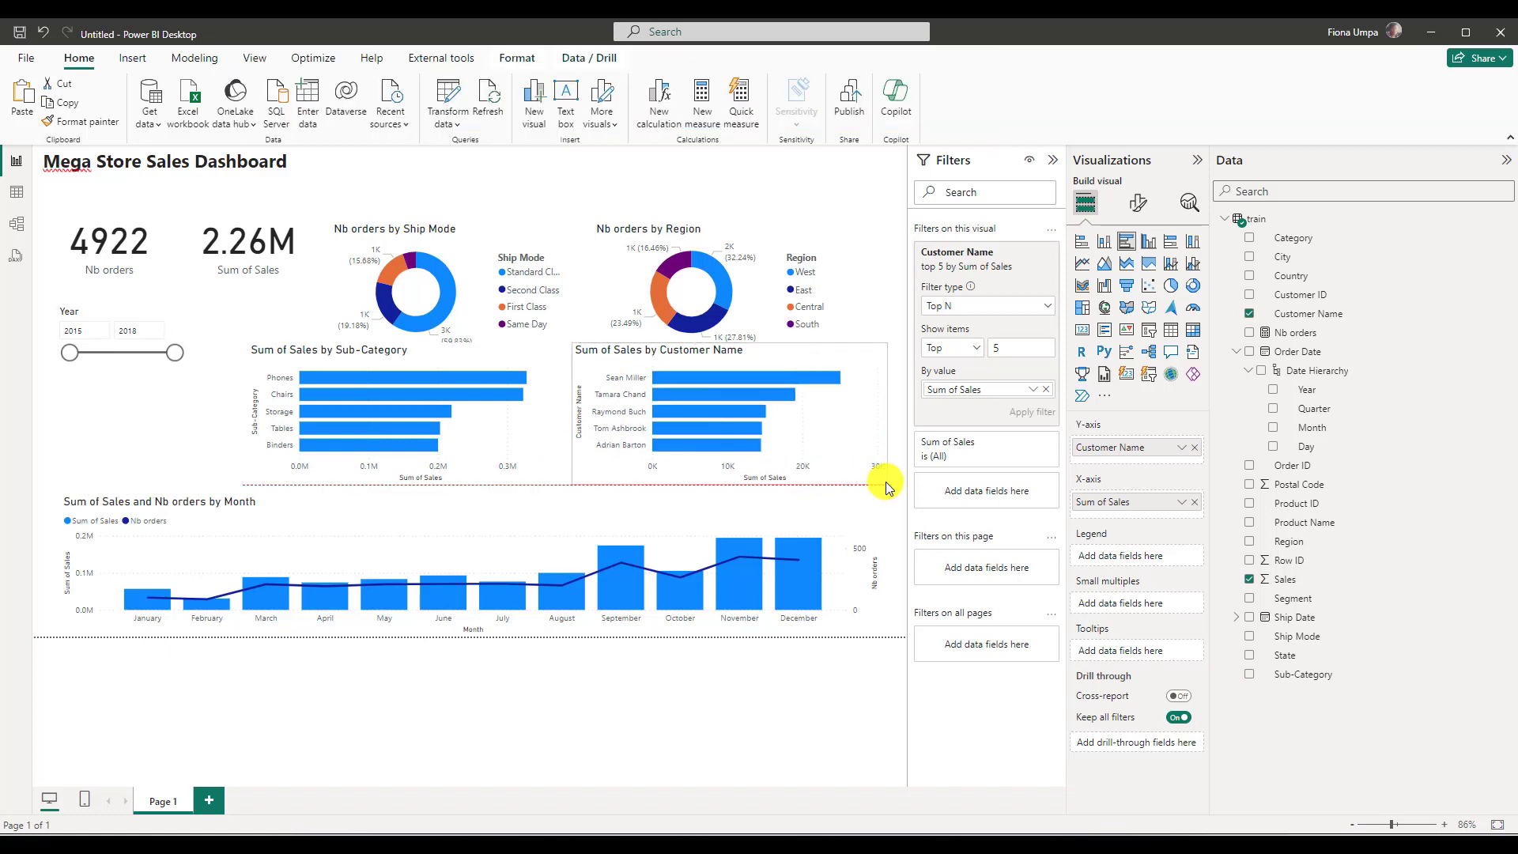
- Move both donuts and both cards up toward the dashboard title, aligning and enlarging the Ship Mode and Region donuts
left_click_drag(403, 252, 416, 223)
left_click_drag(717, 276, 771, 223)
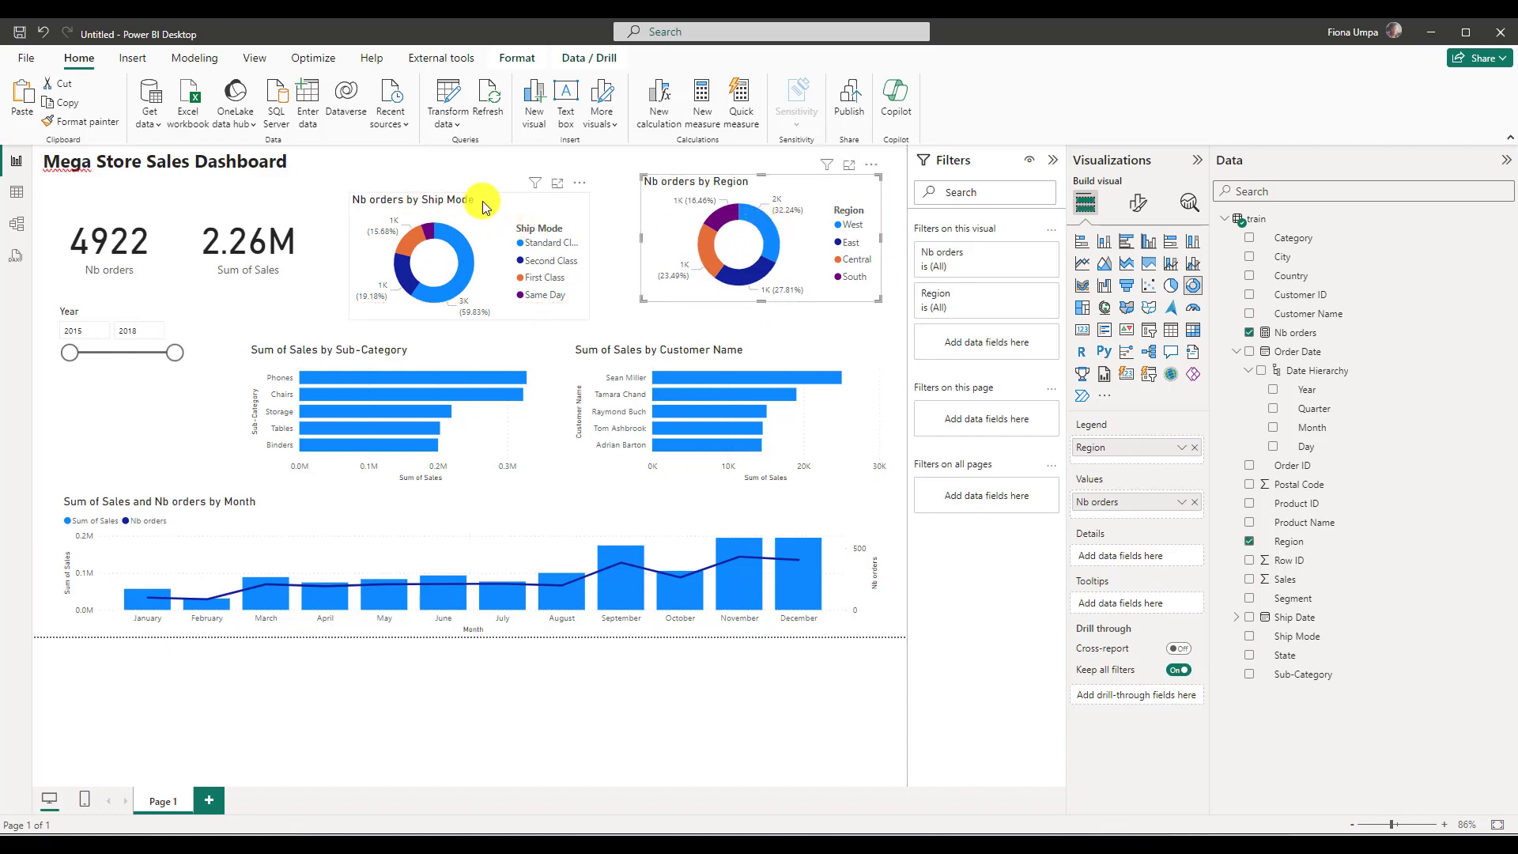
left_click_drag(495, 219, 477, 206)
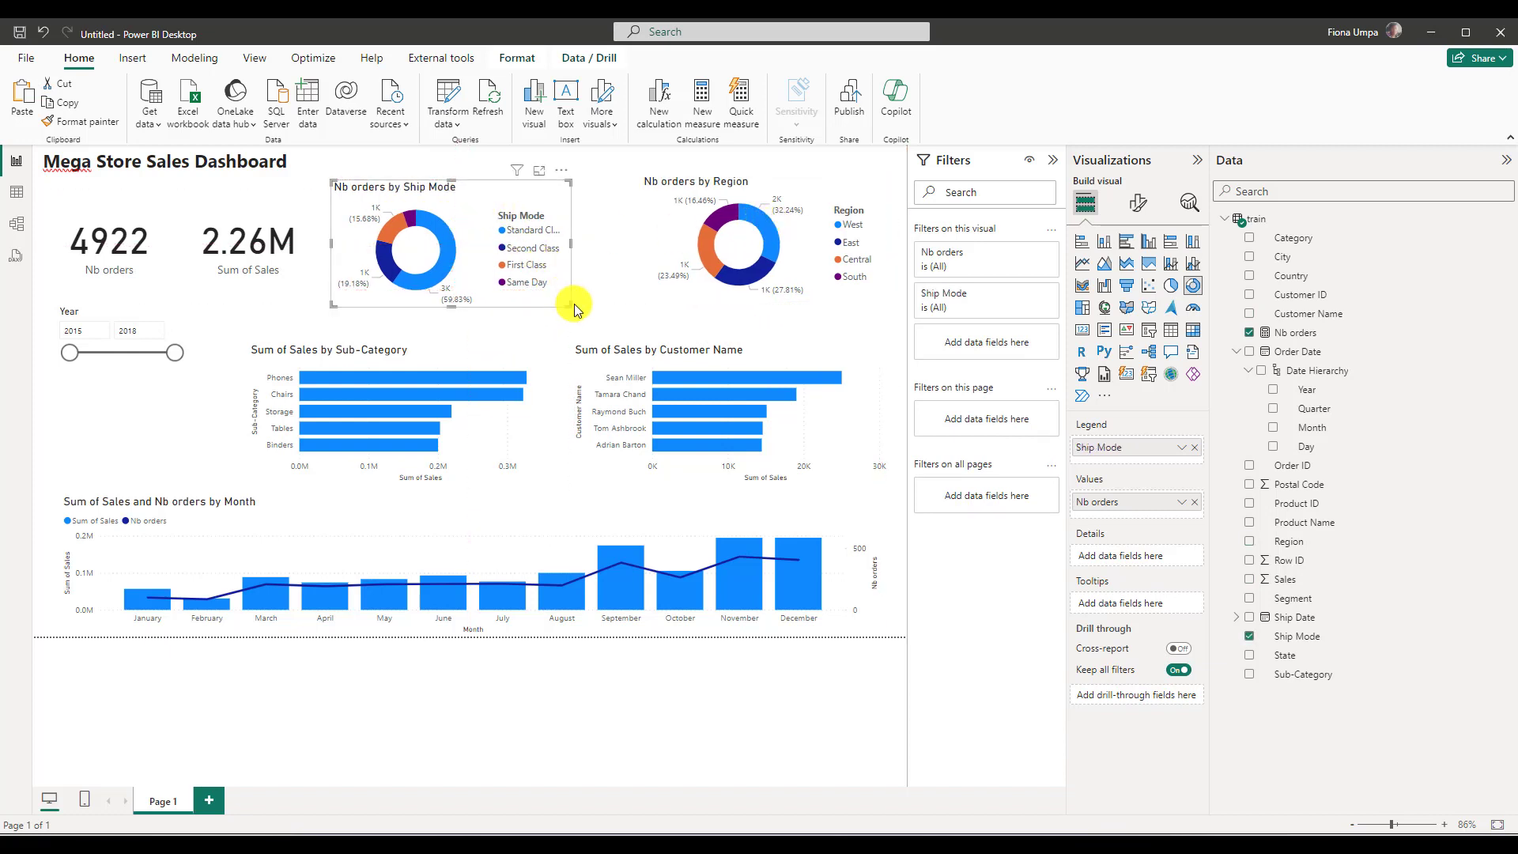
left_click_drag(553, 303, 600, 319)
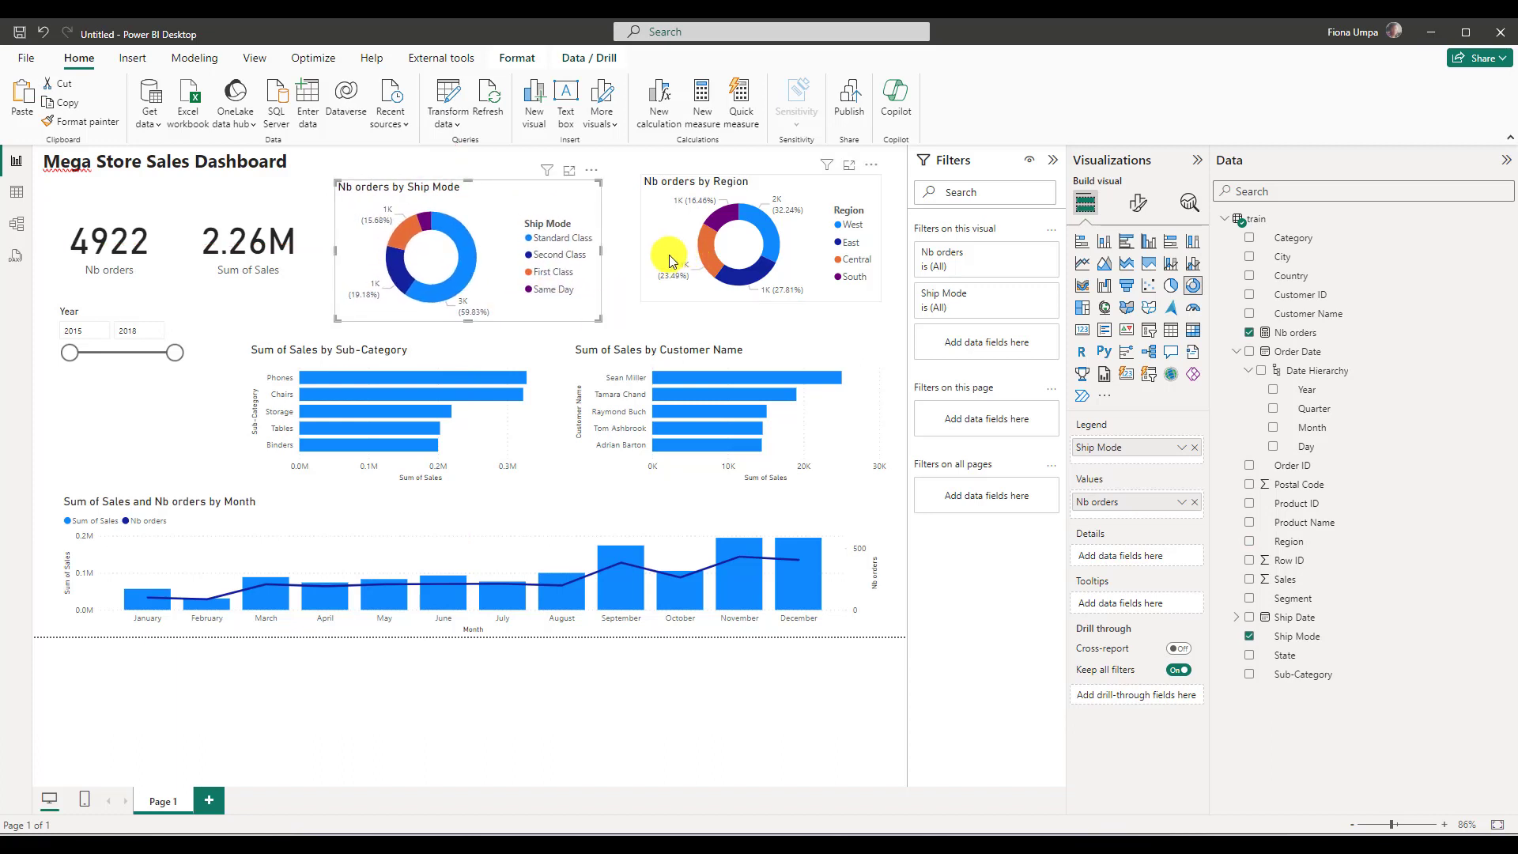
left_click_drag(662, 259, 657, 259)
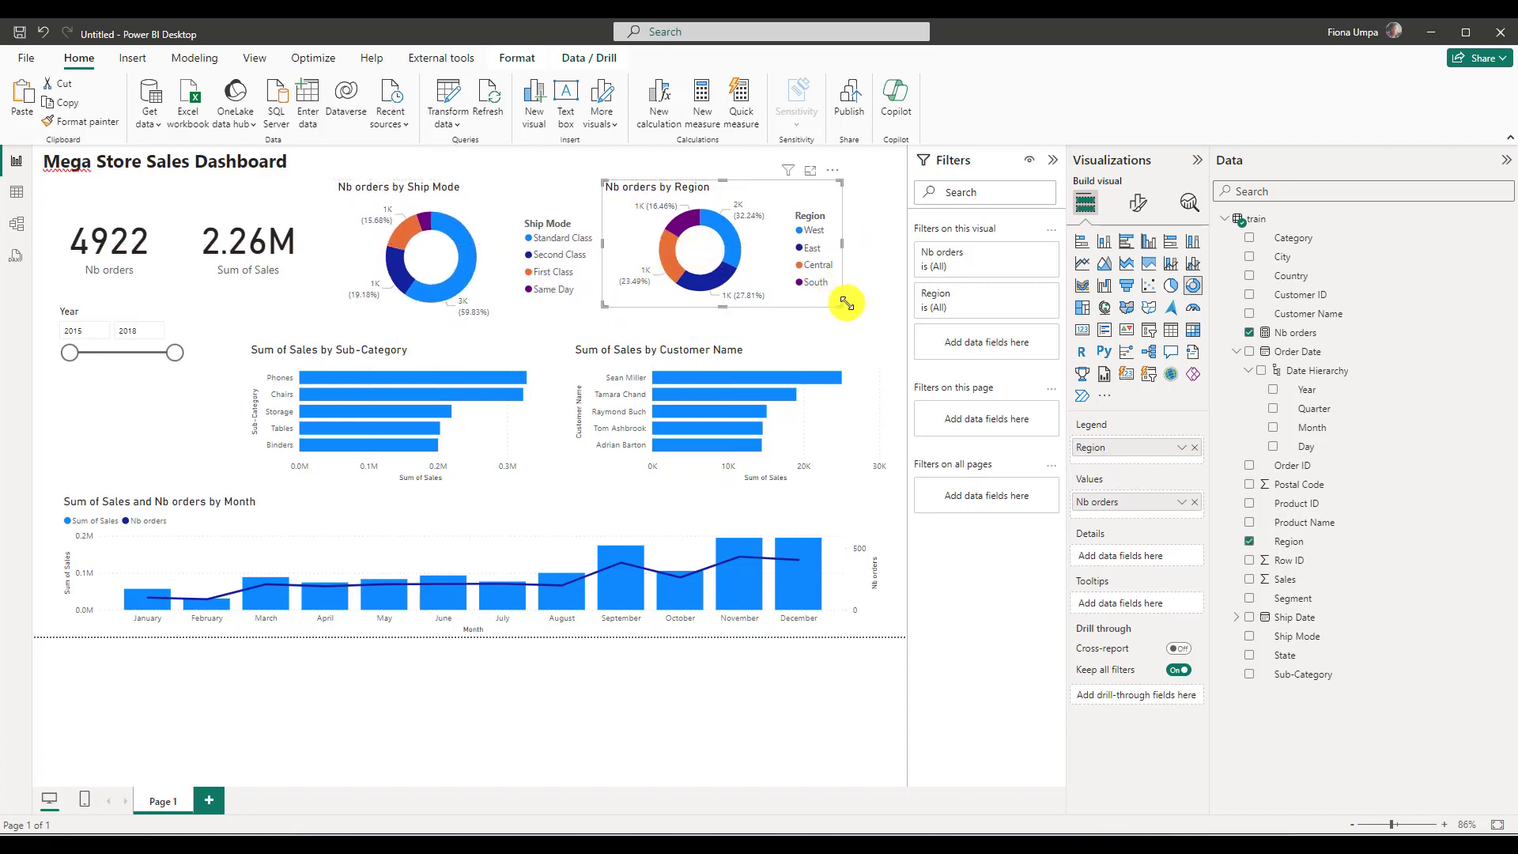
left_click_drag(844, 305, 880, 314)
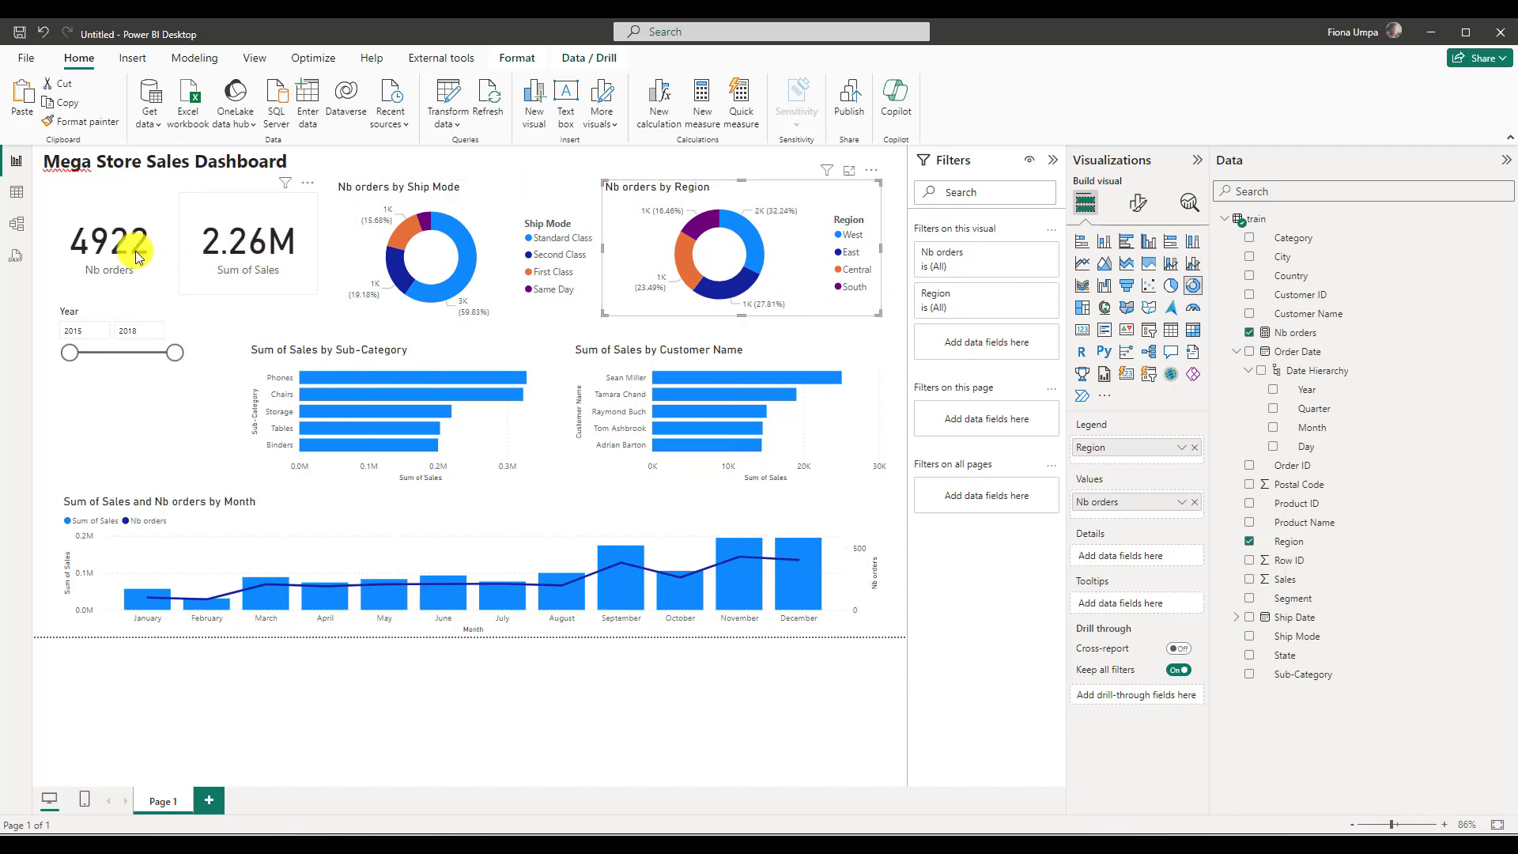
left_click_drag(111, 235, 107, 226)
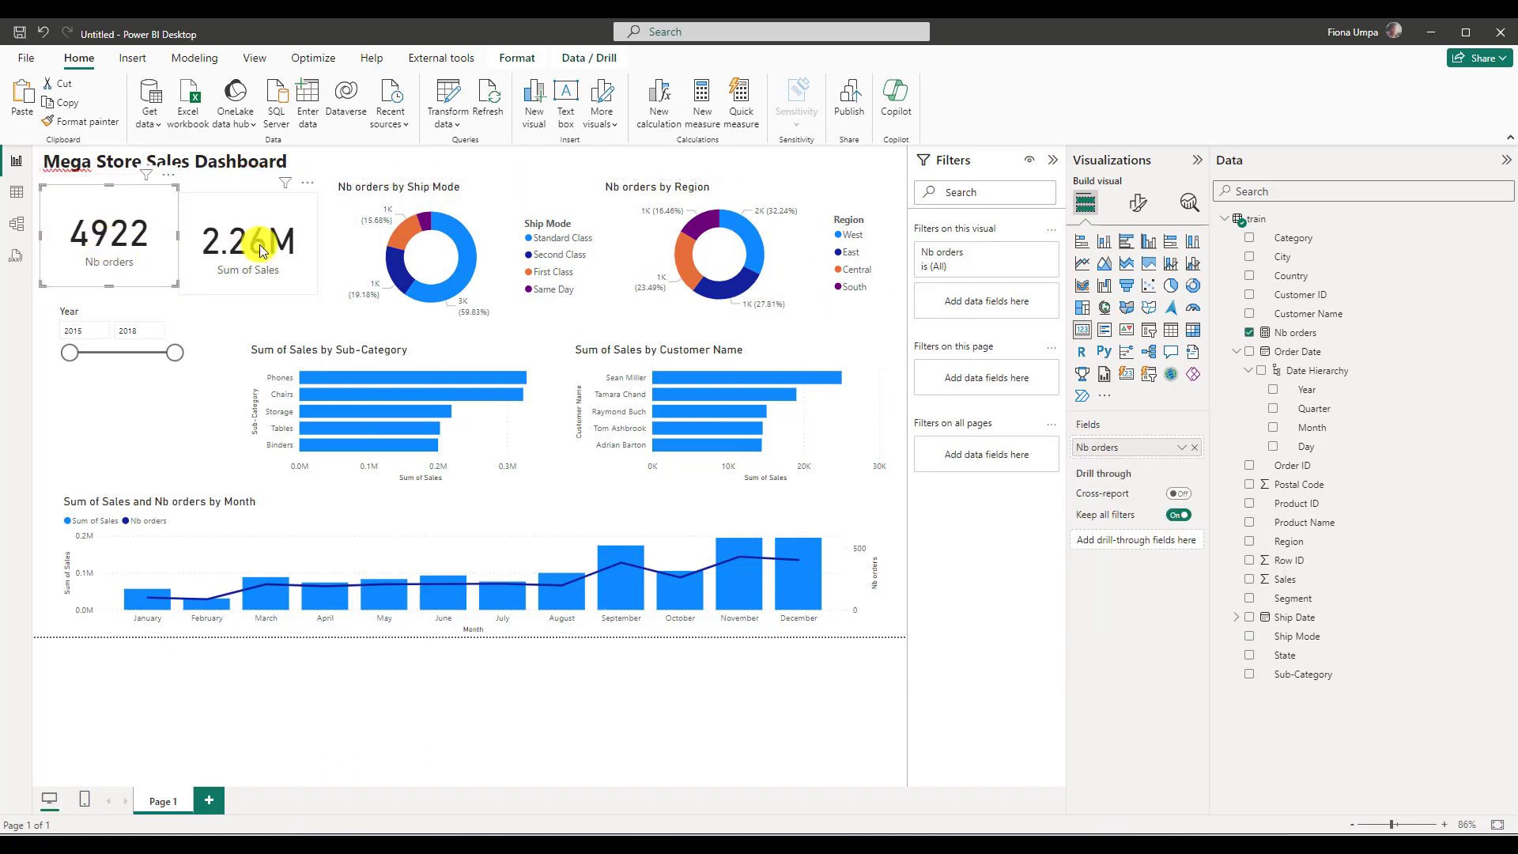
left_click_drag(263, 241, 262, 235)
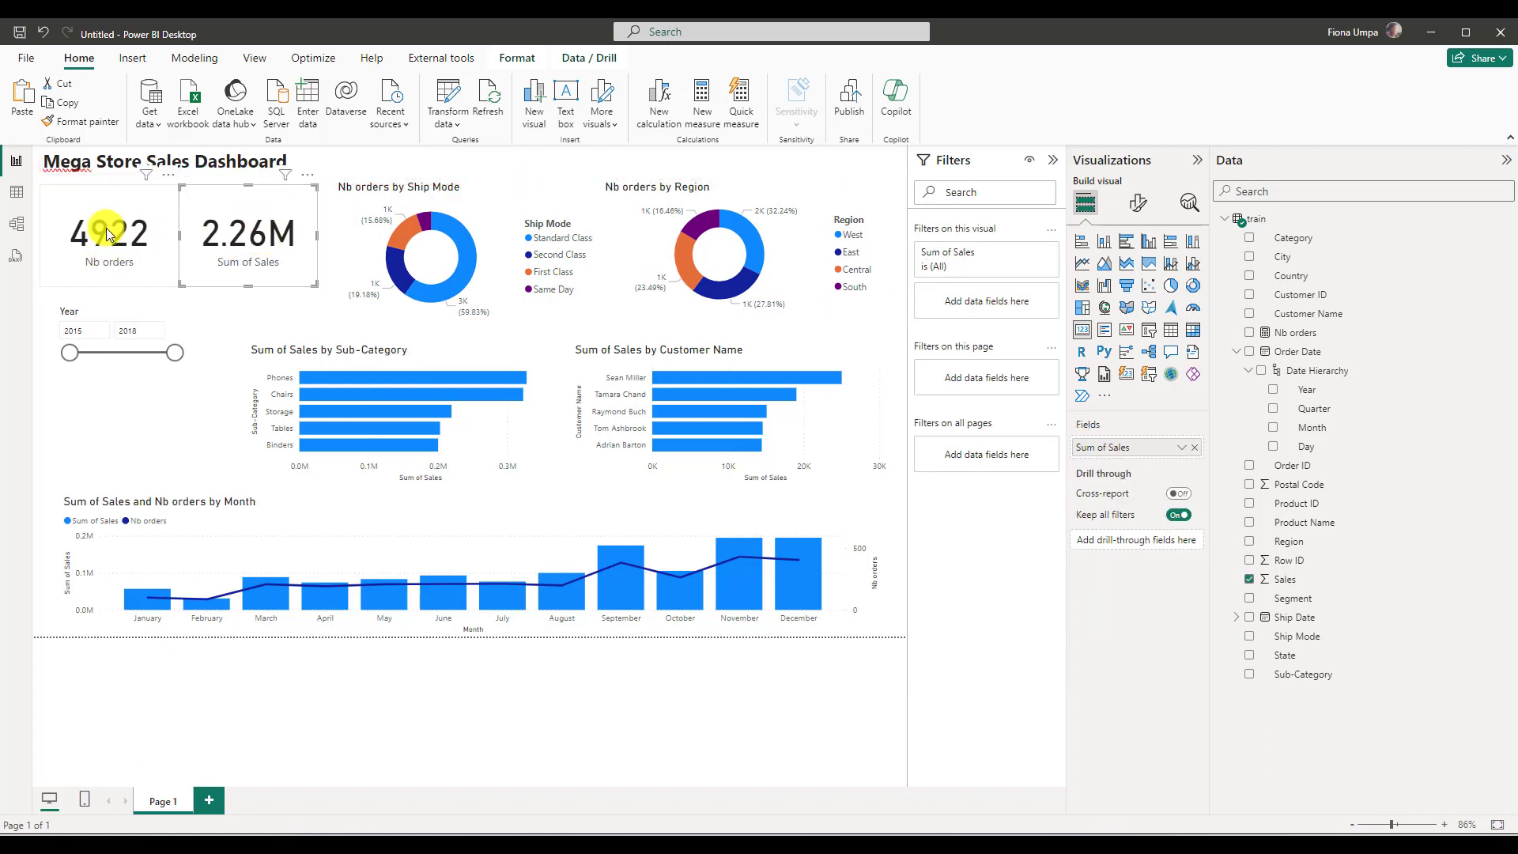
- Turn on the visual border and shadow effects for the Nb orders card
left_click(106, 229)
left_click(1138, 203)
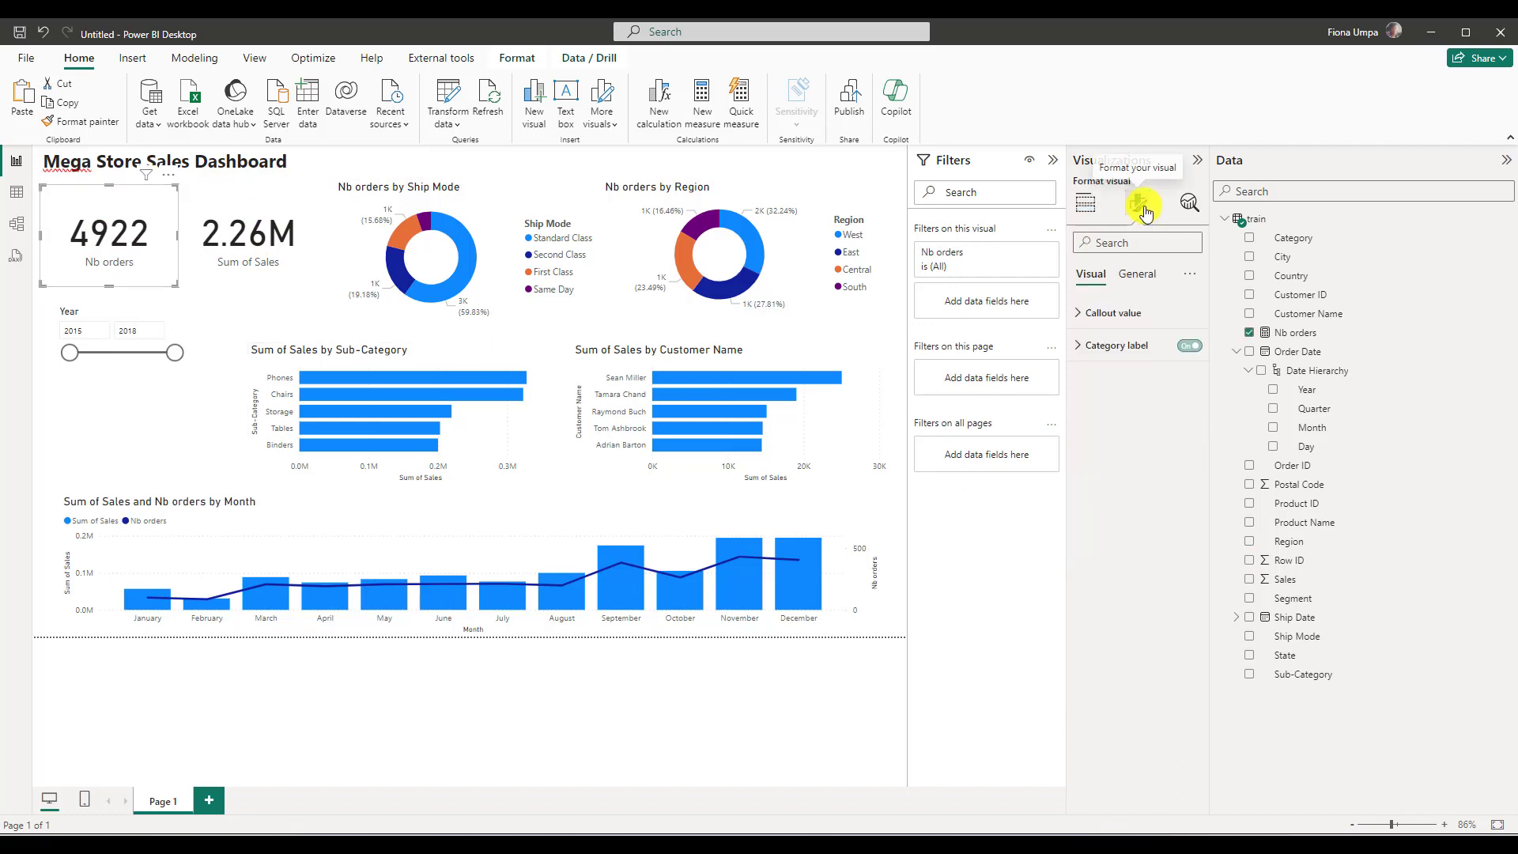
left_click(1136, 274)
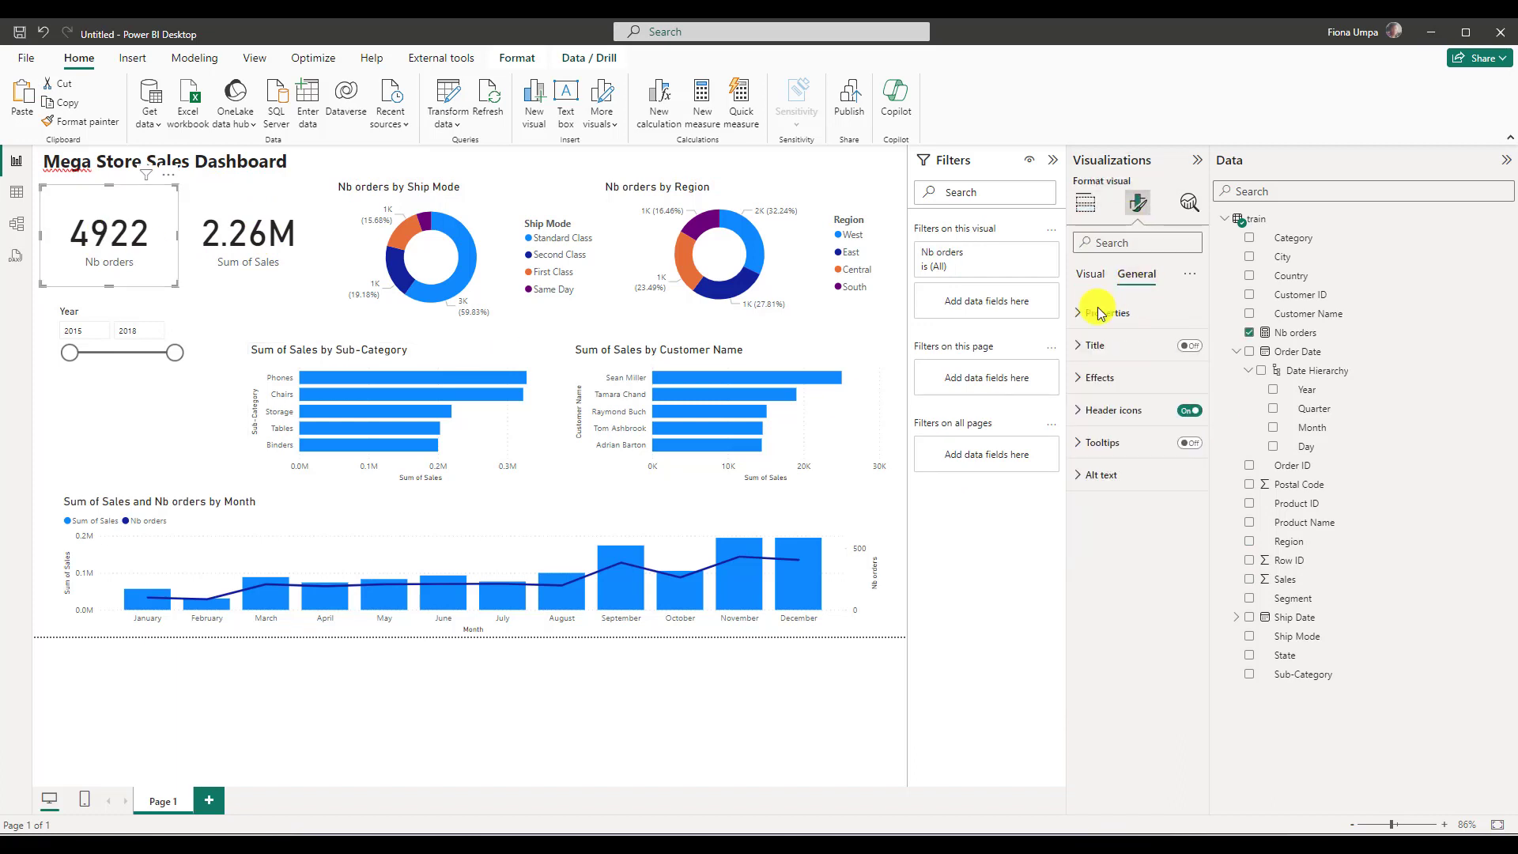
left_click(1105, 379)
left_click(1183, 546)
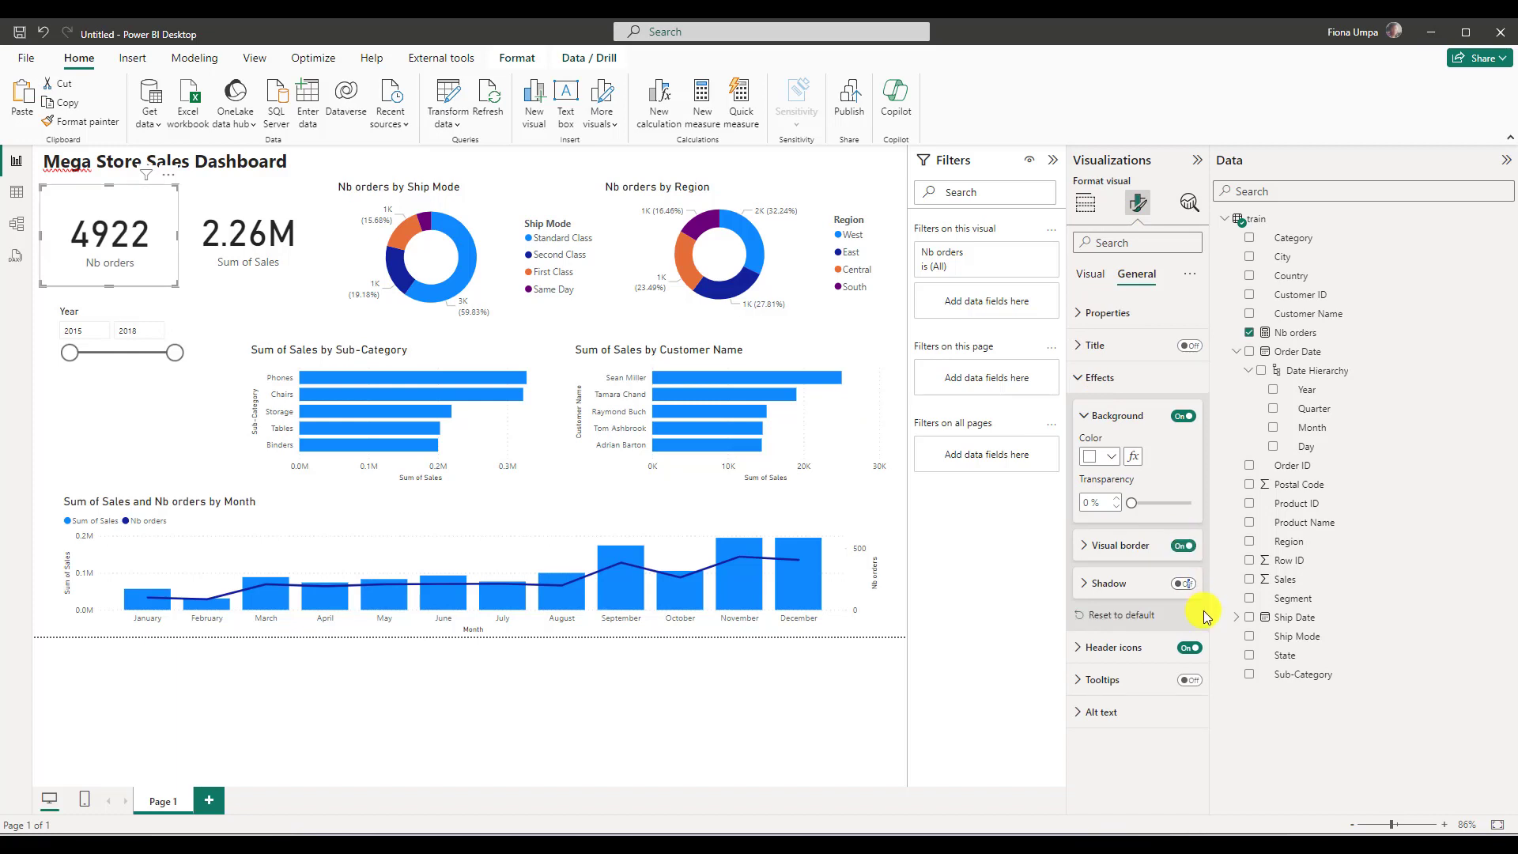
left_click(1186, 583)
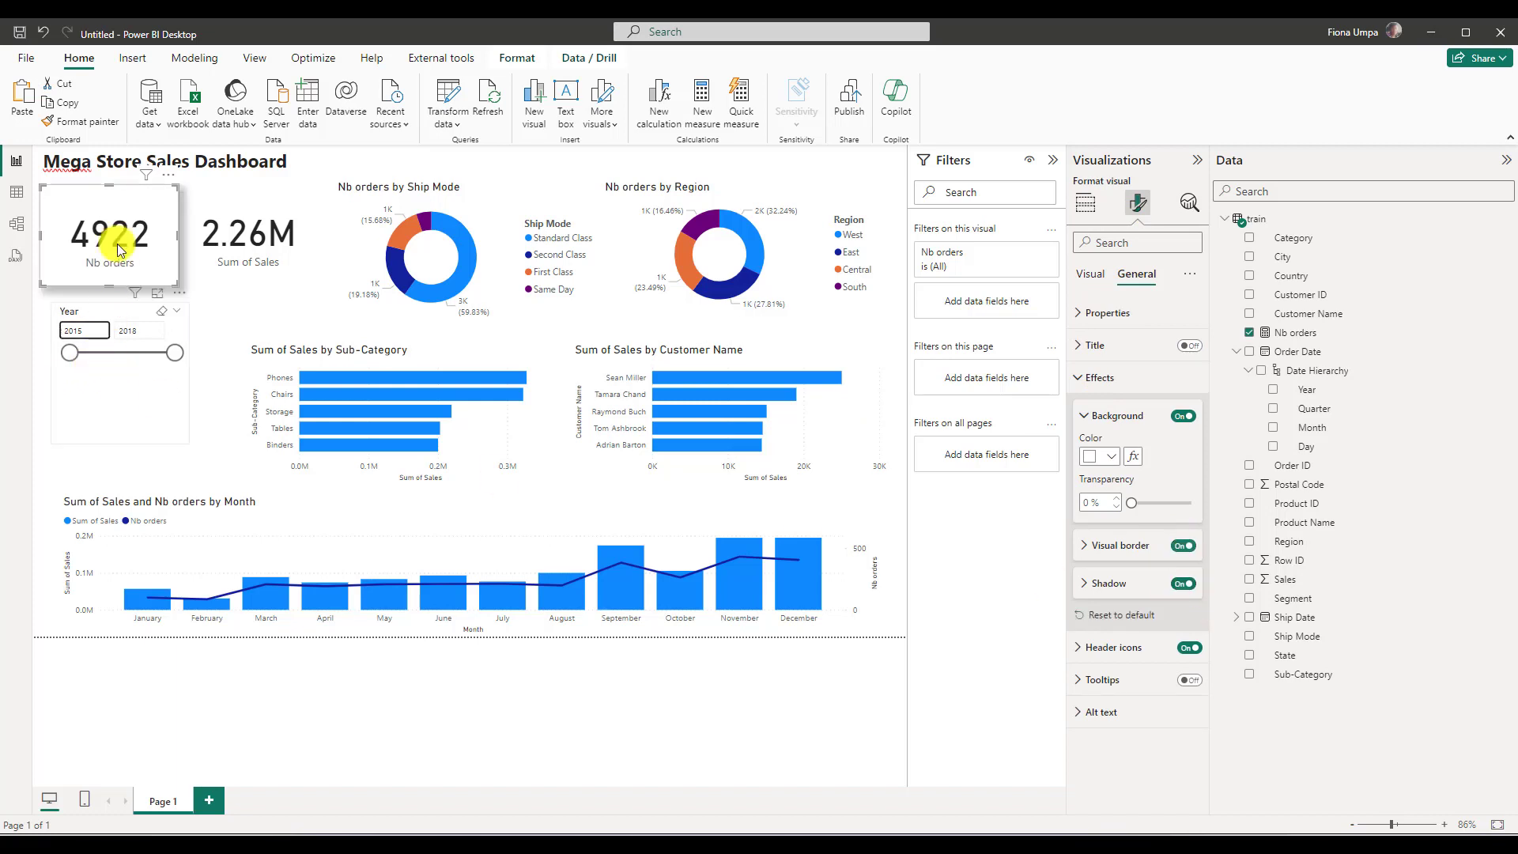
- Copy the Nb orders card's border and shadow to the Sum of Sales card and both donuts with Format painter, nudging the Region donut right
left_click(79, 121)
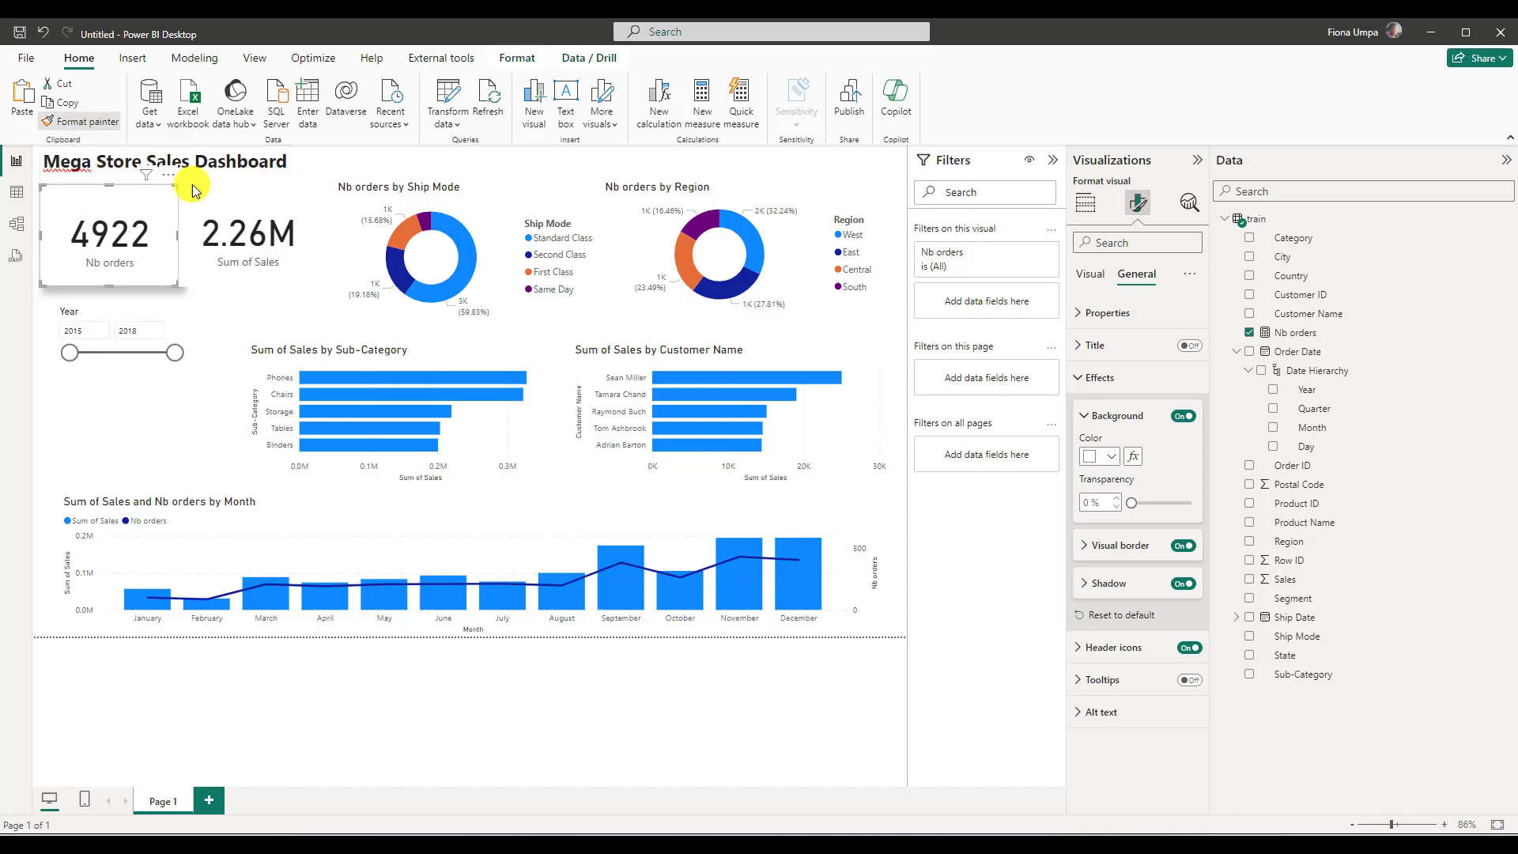
left_click(244, 223)
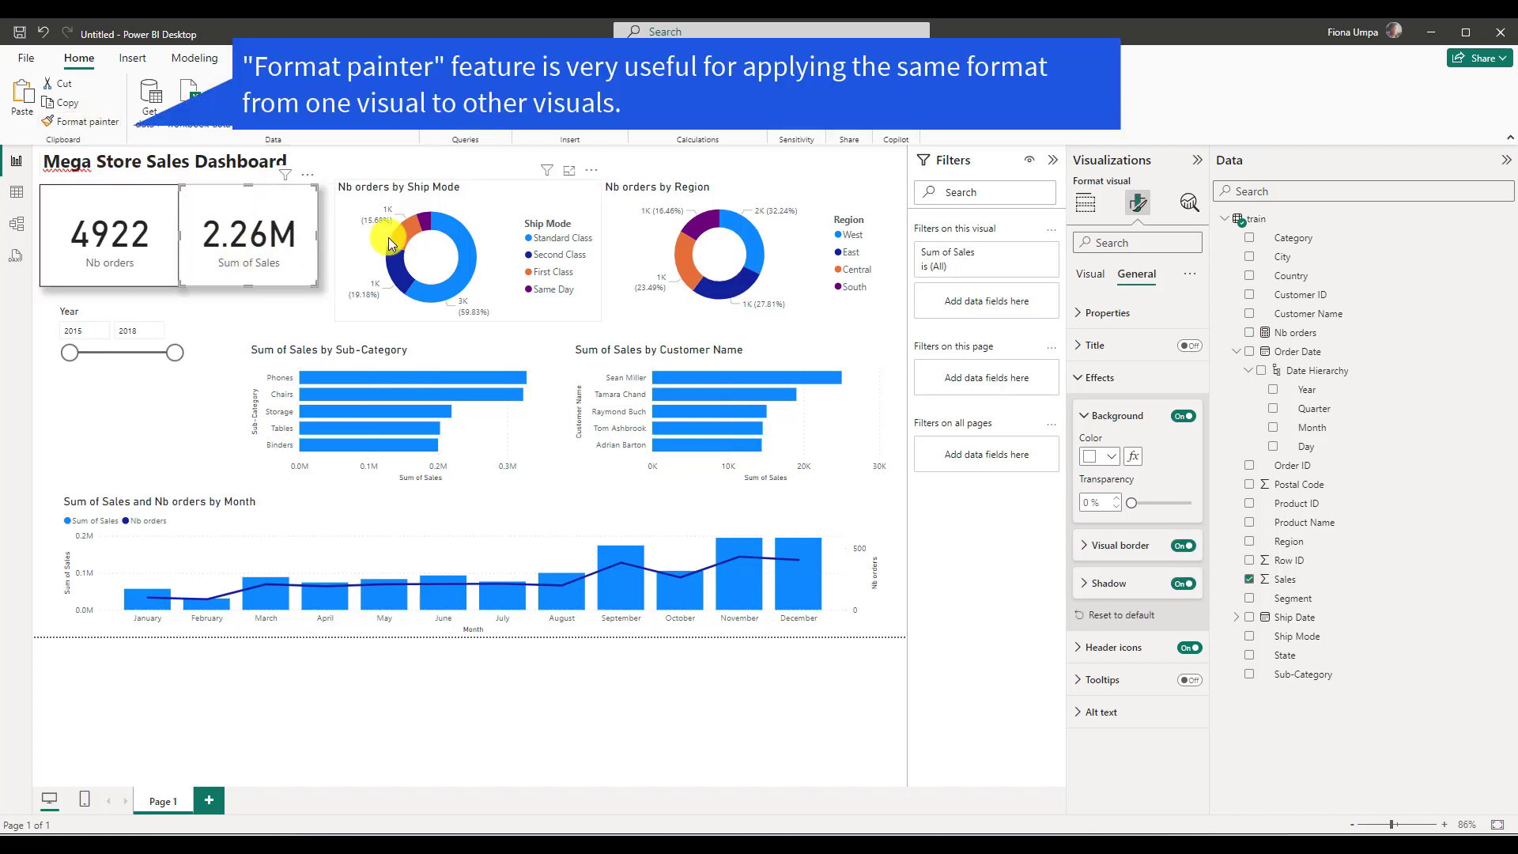
left_click(75, 121)
left_click(391, 192)
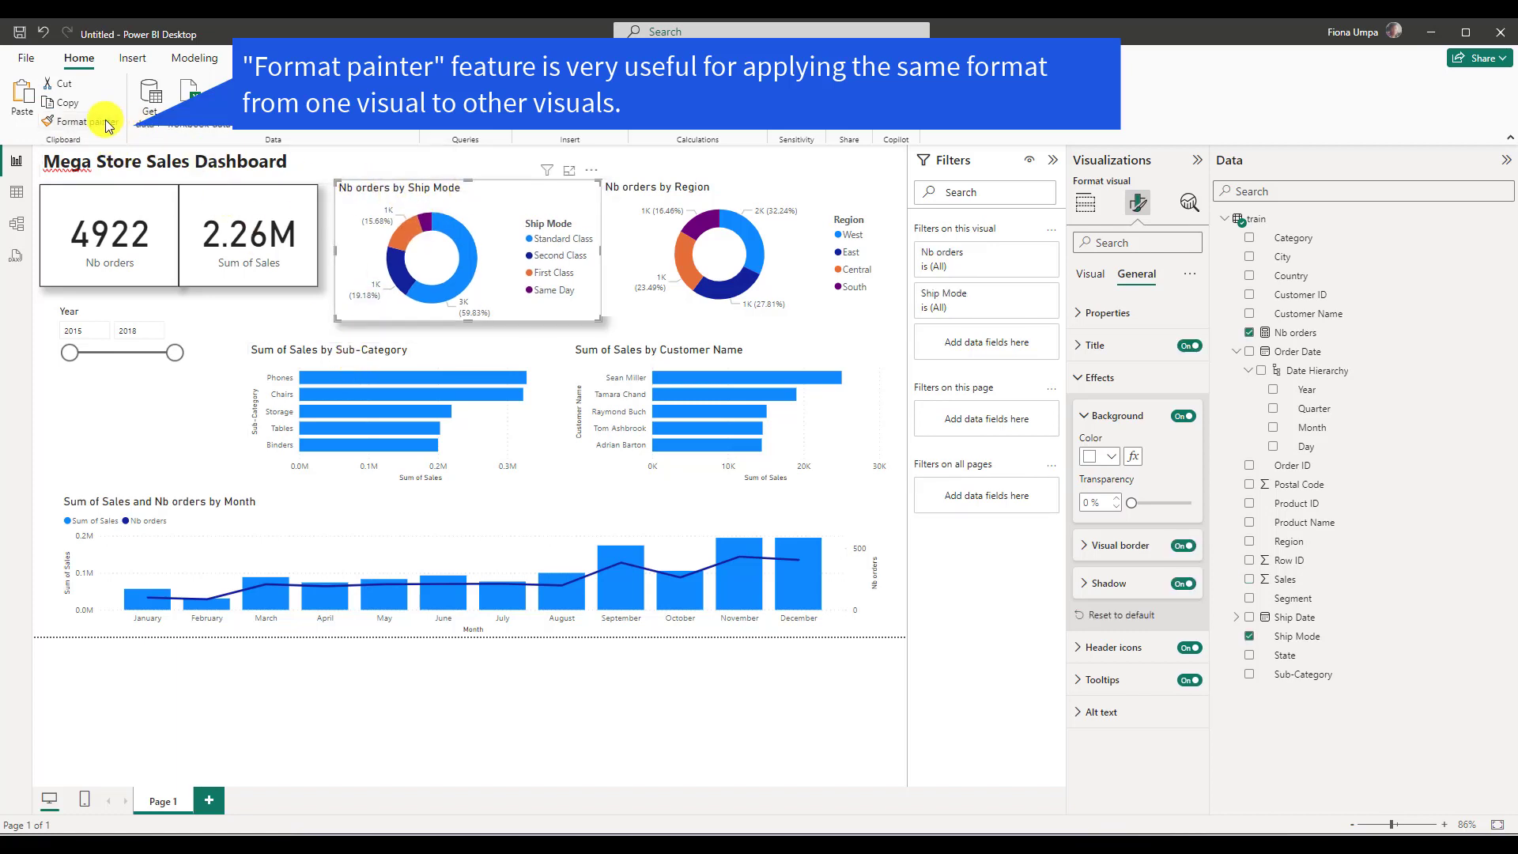
left_click(79, 121)
left_click(715, 226)
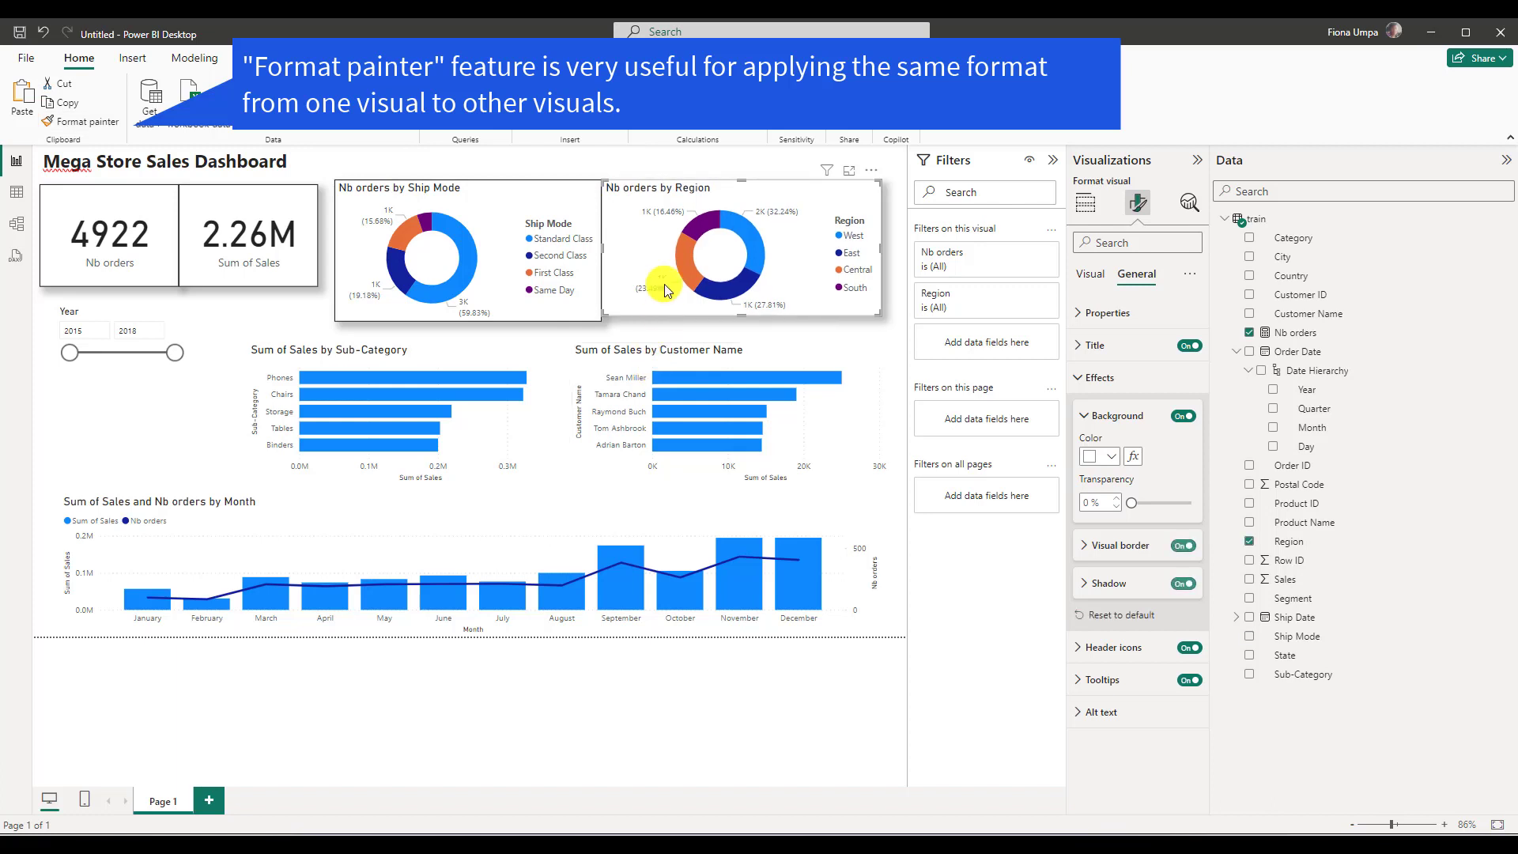
left_click_drag(711, 207, 713, 208)
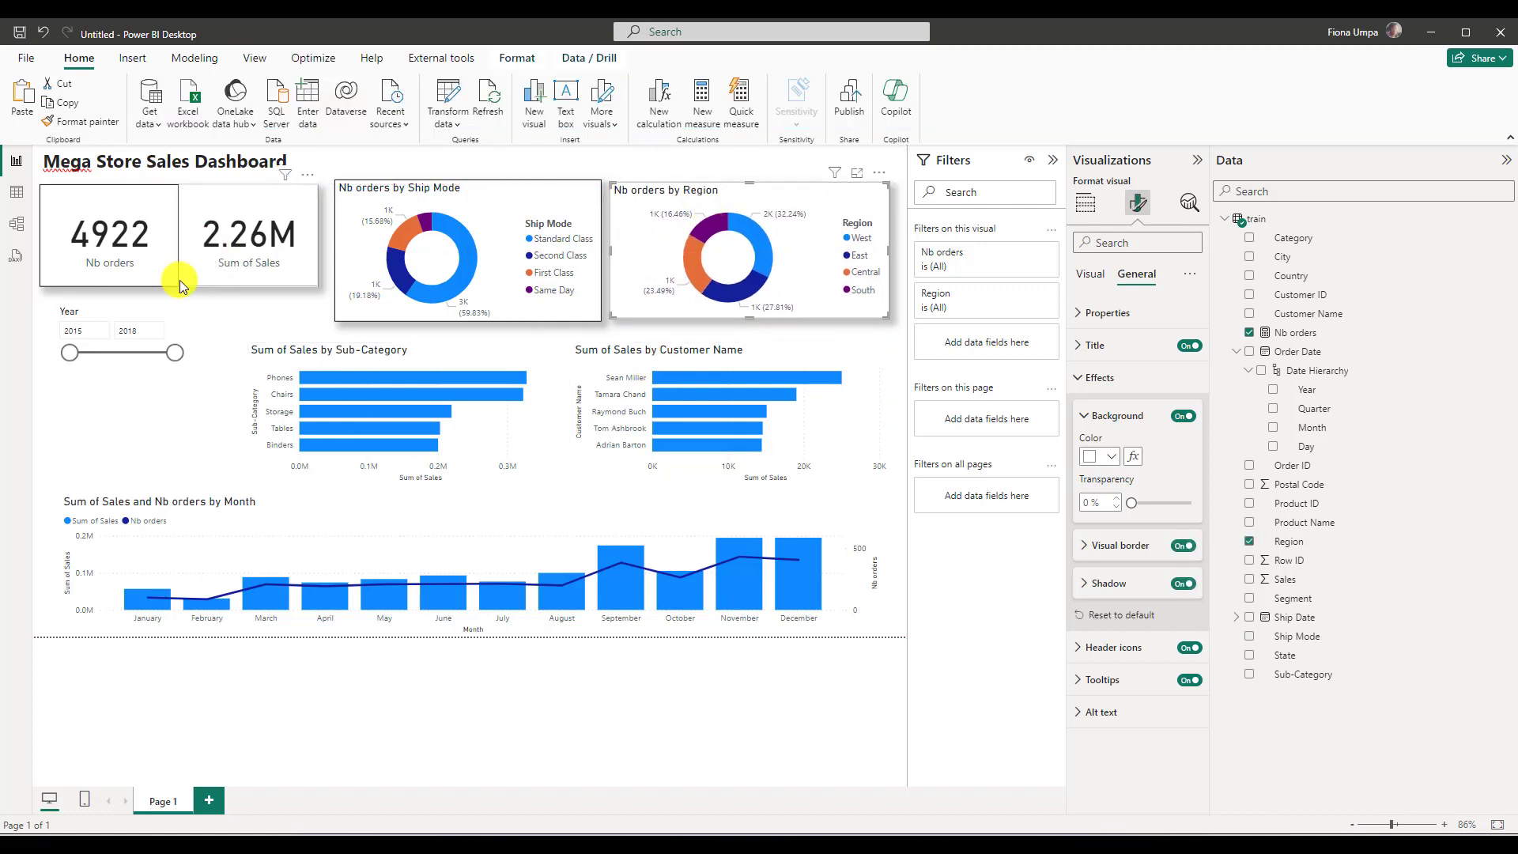
- Copy the Region donut's border and shadow with Format painter to the Sub-Category and Customer Name bar charts and the monthly combo chart
left_click(77, 122)
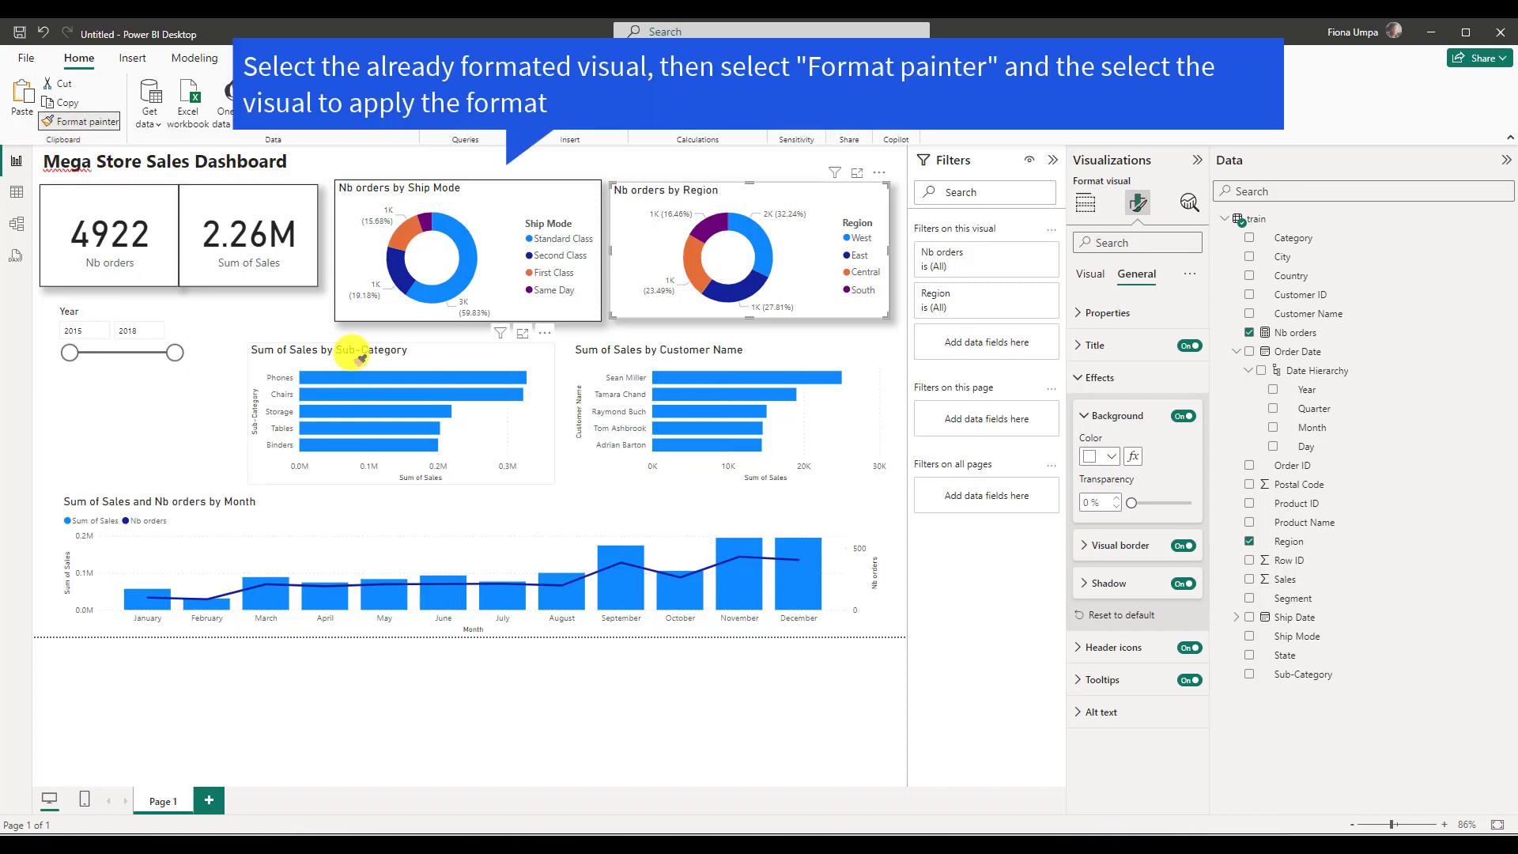
left_click(541, 369)
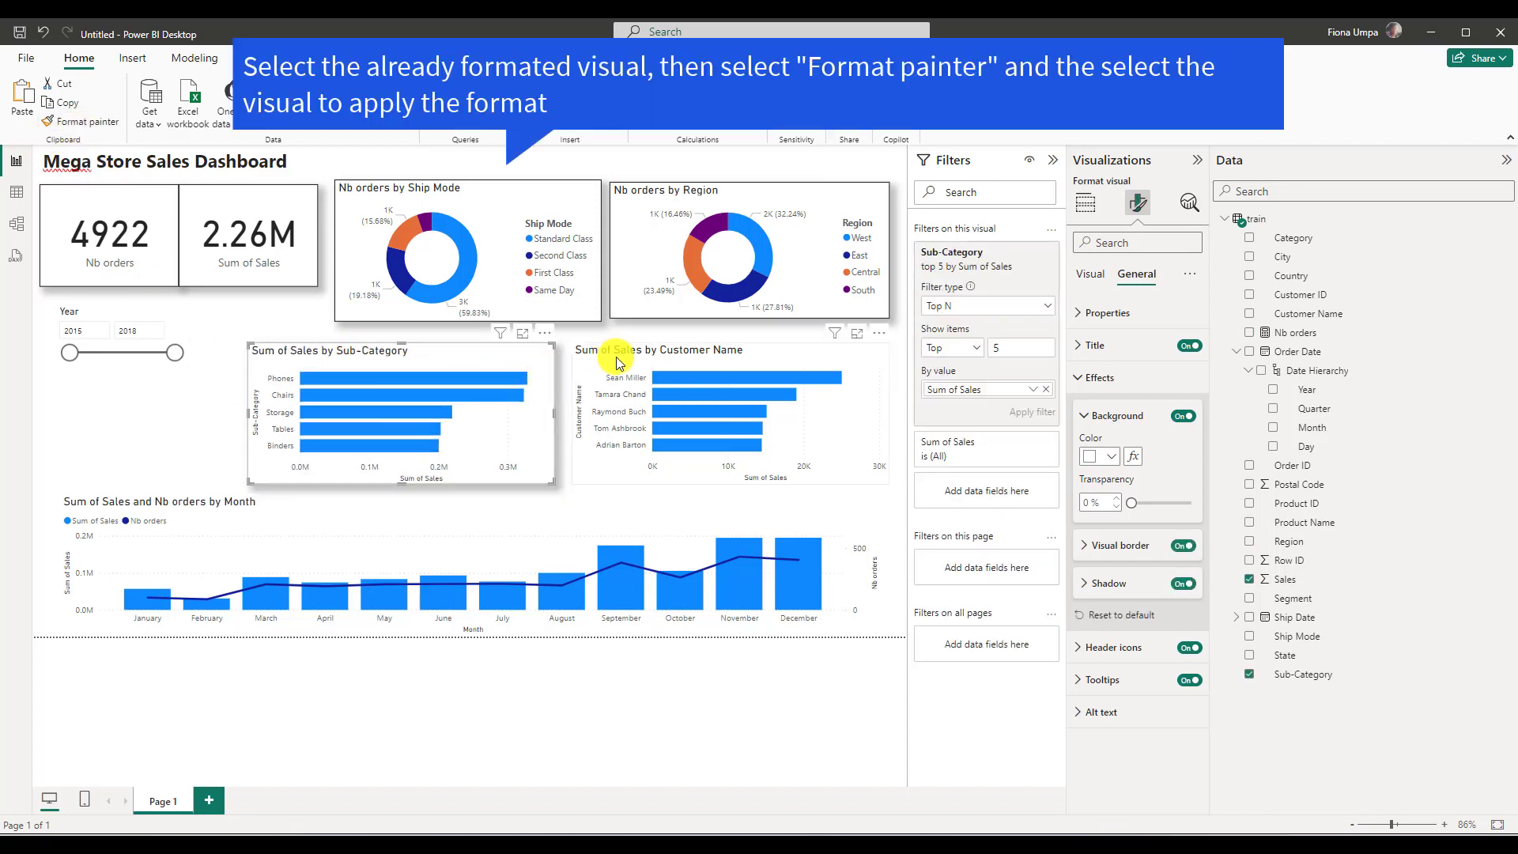
left_click(93, 123)
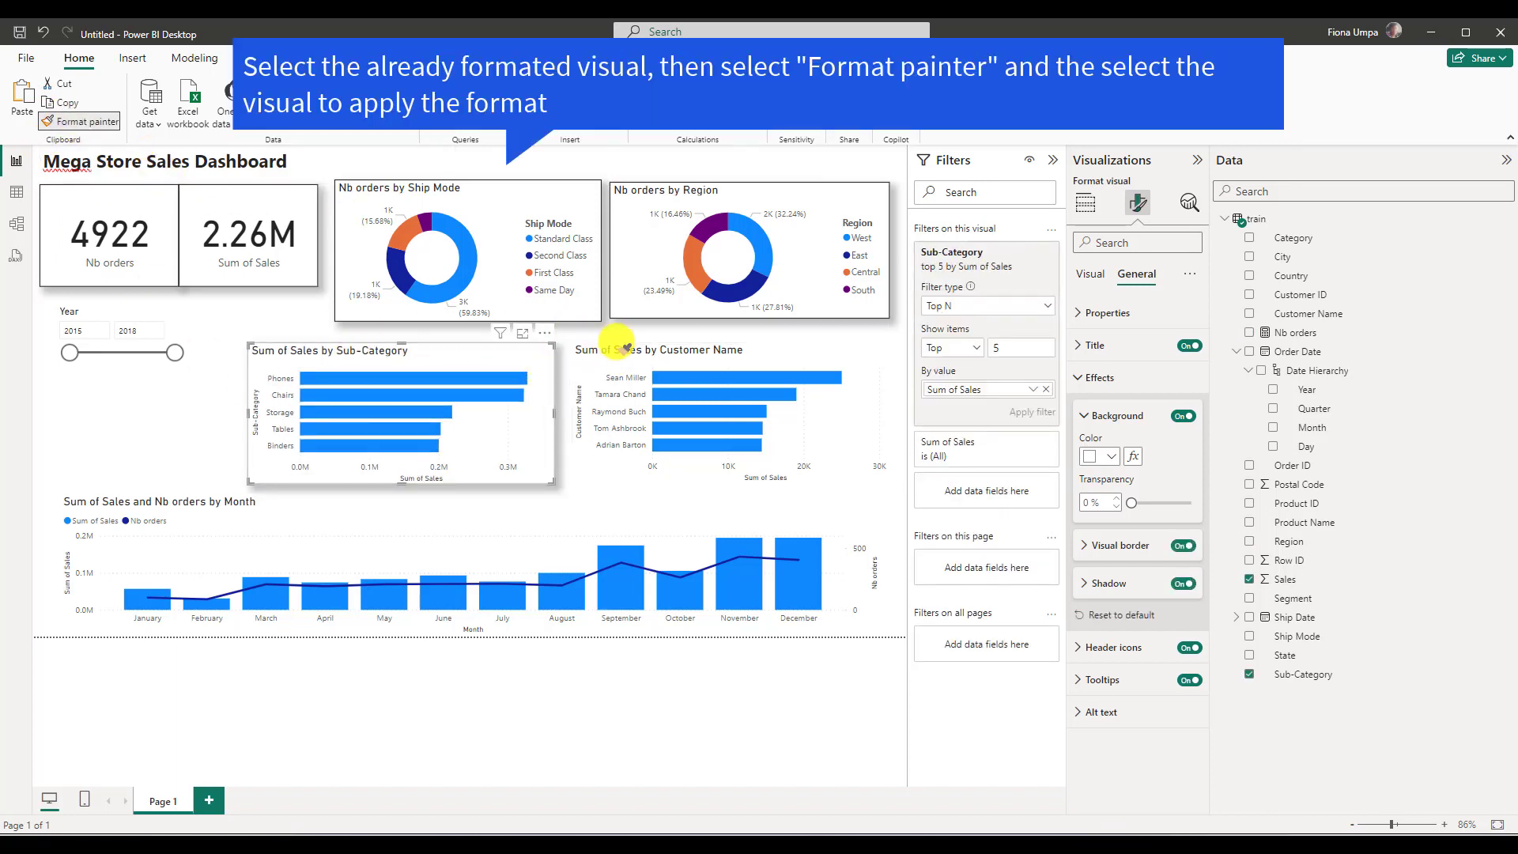
left_click(630, 413)
left_click(87, 121)
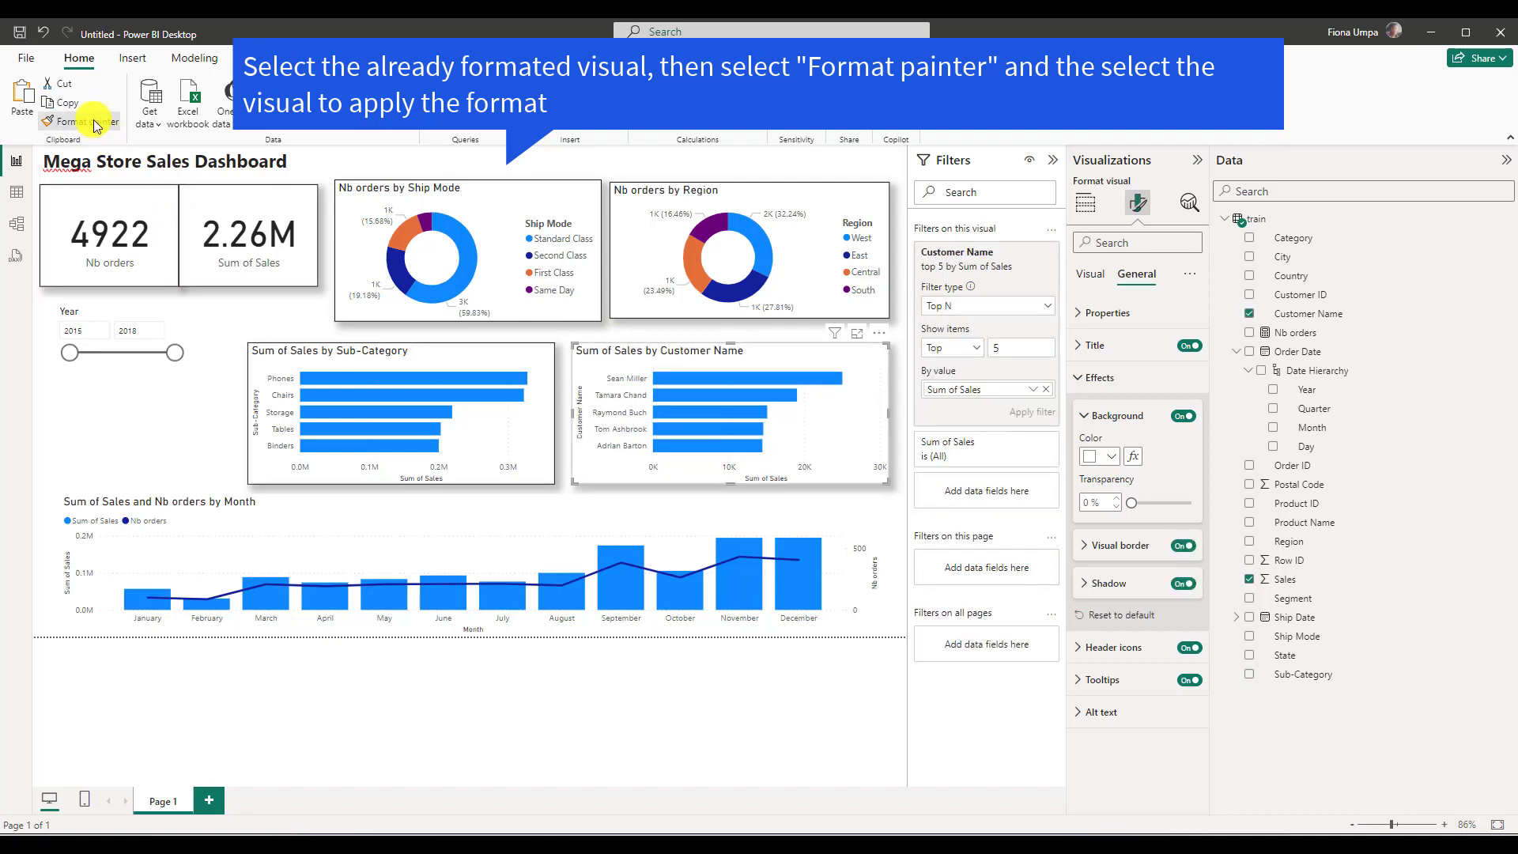
left_click(392, 512)
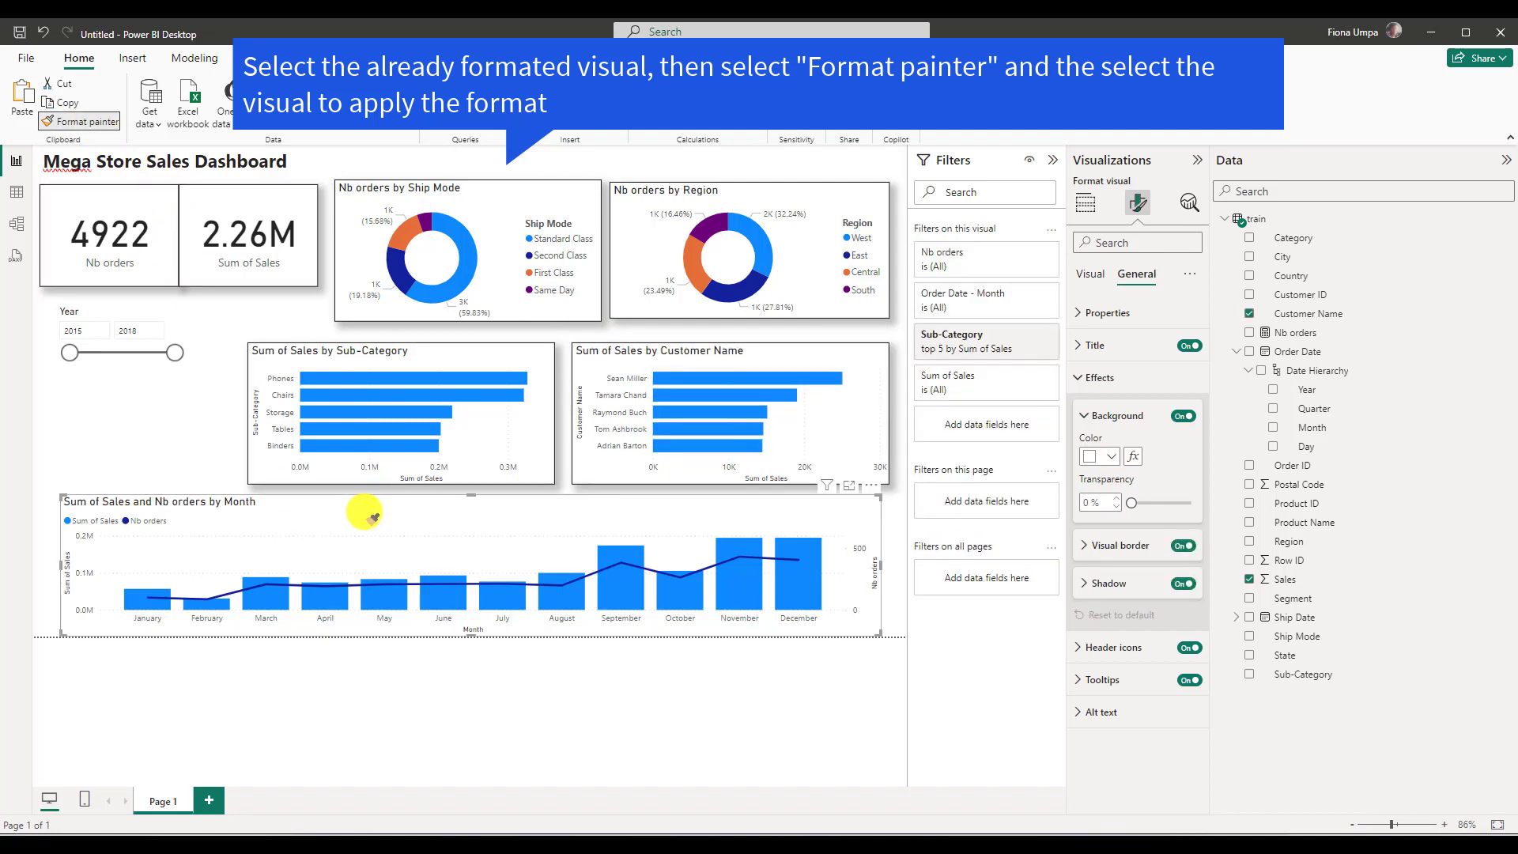
left_click(129, 367)
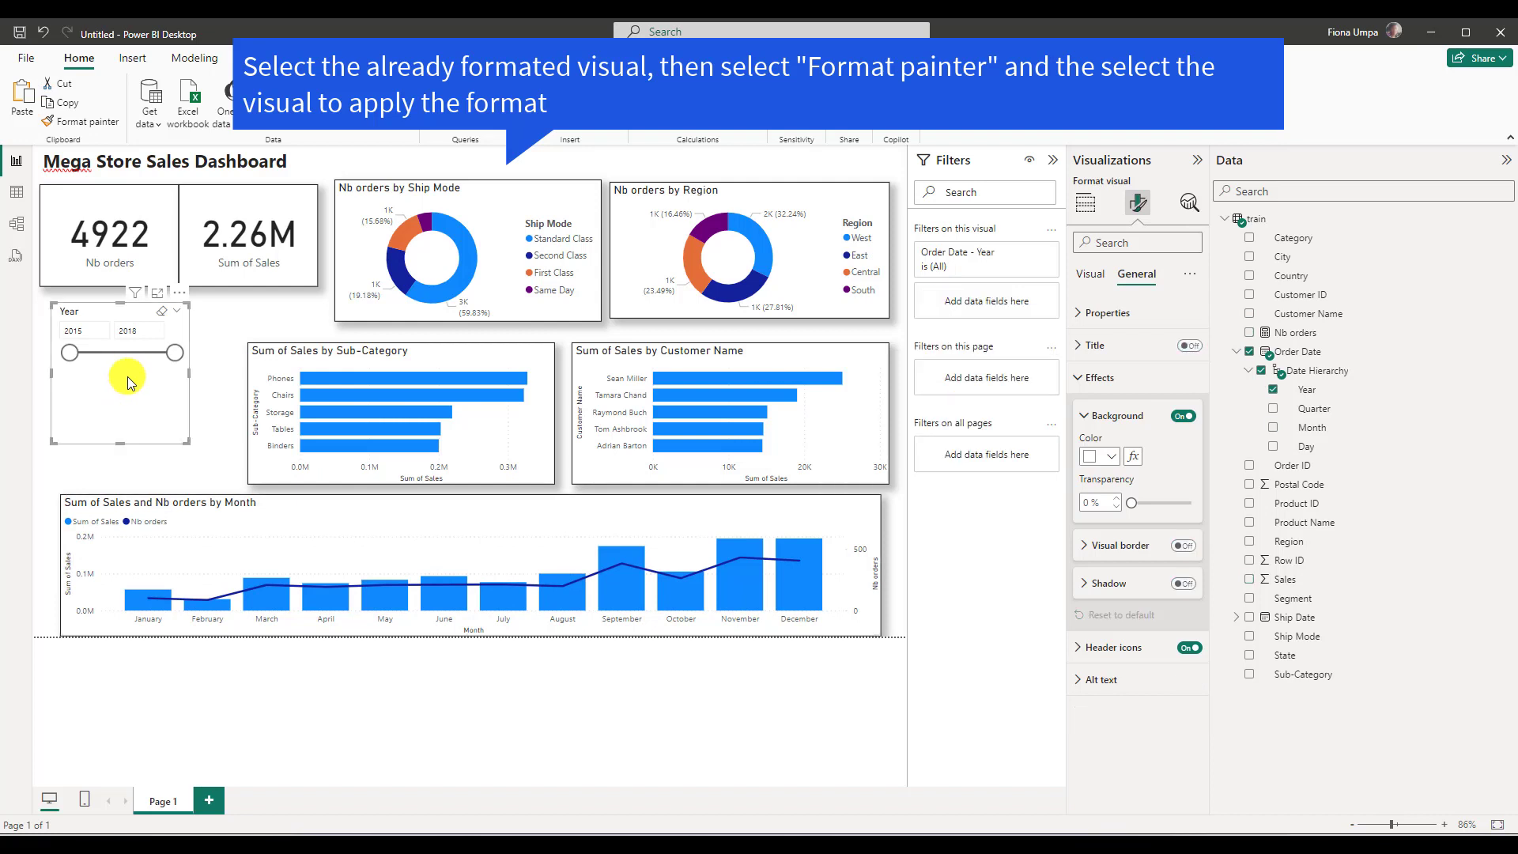
left_click(204, 473)
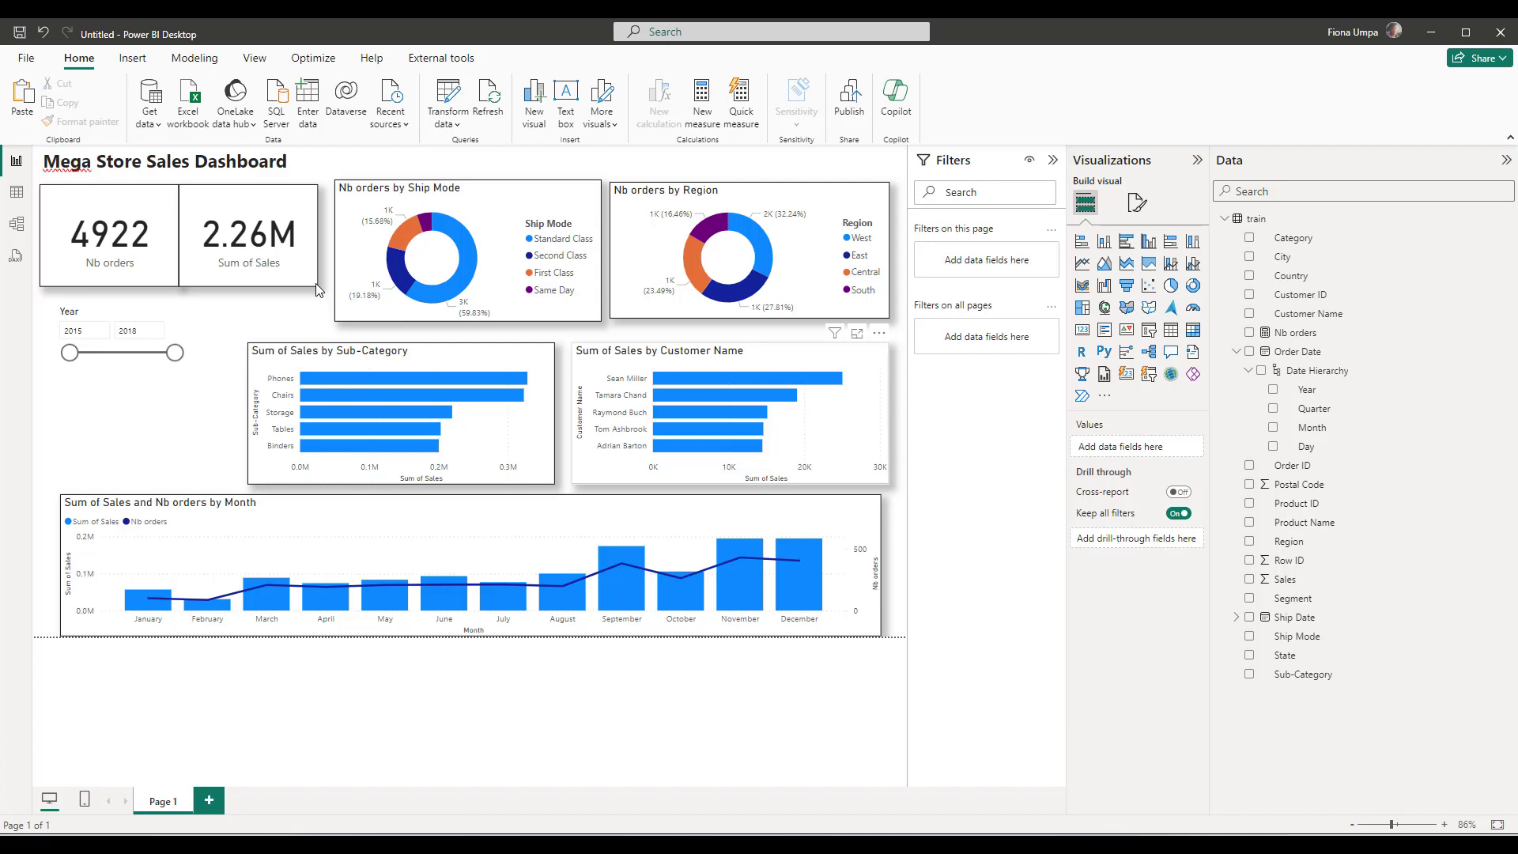
- Open the general format settings of the Nb orders by Region donut
left_click(290, 164)
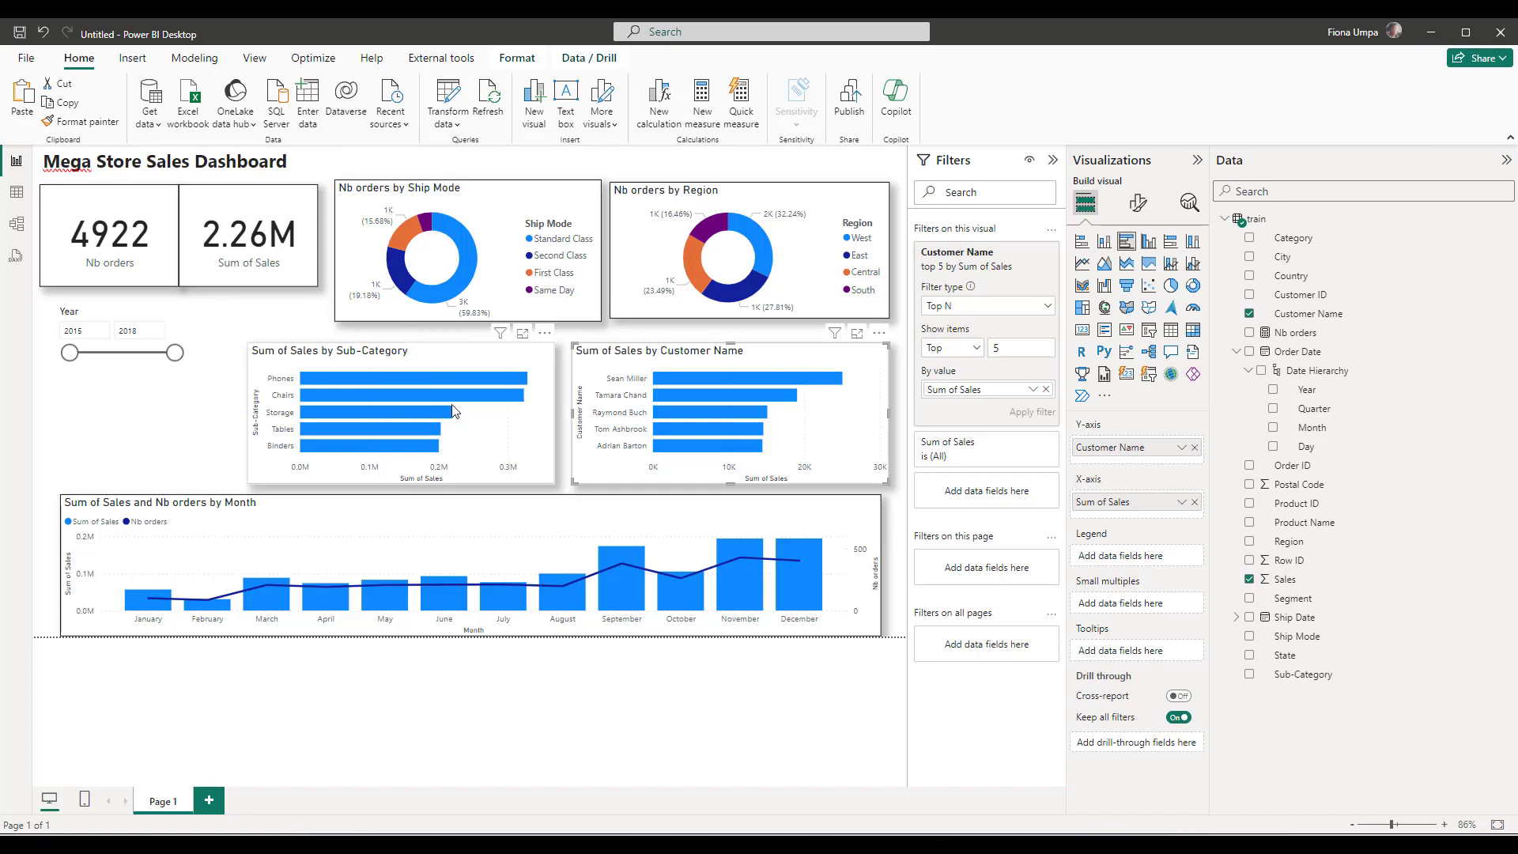
left_click(835, 313)
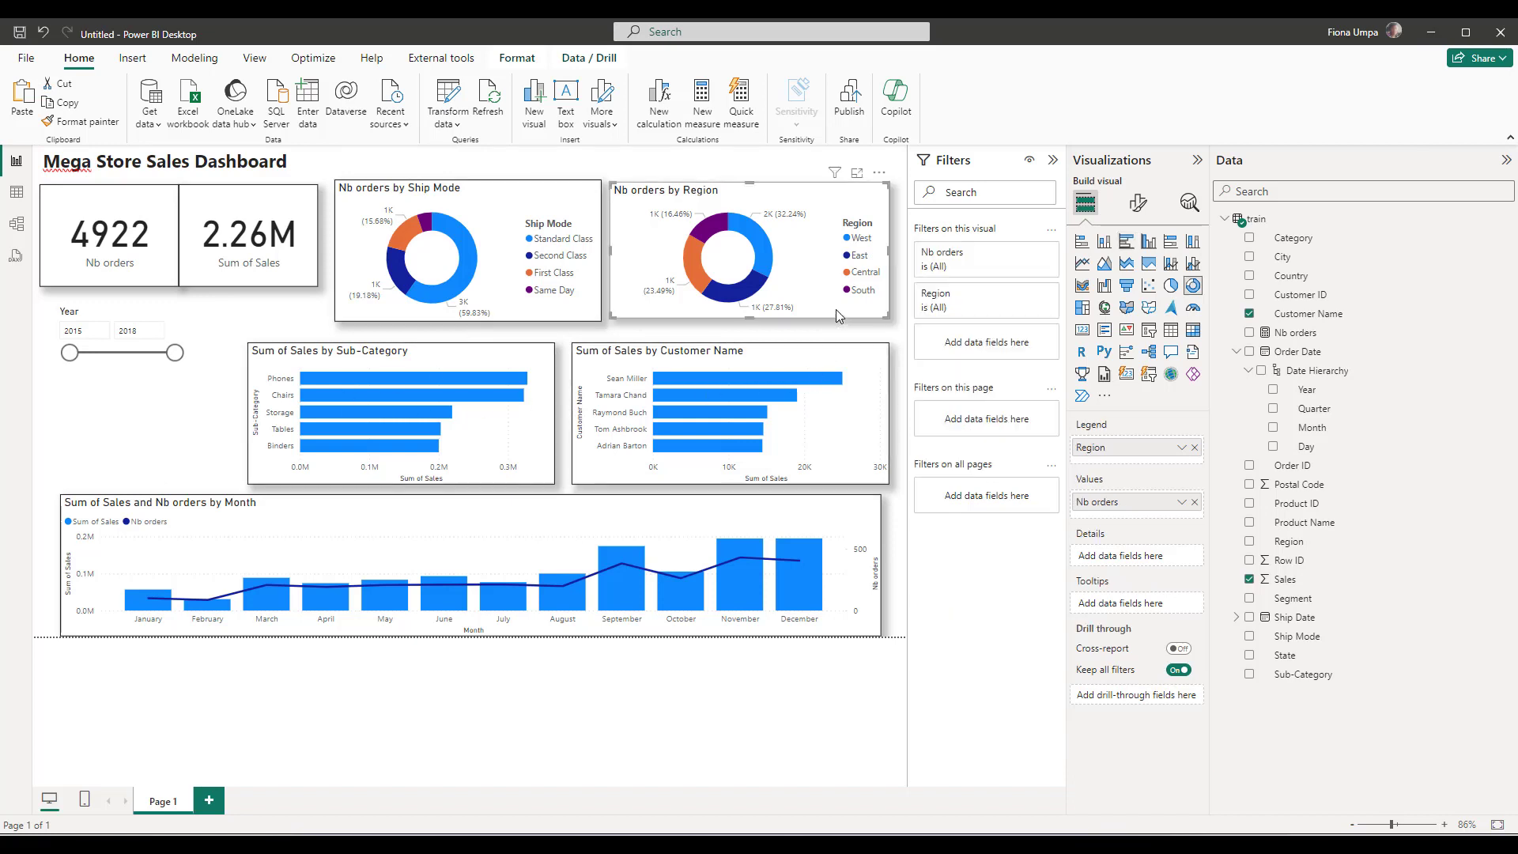
left_click(1138, 204)
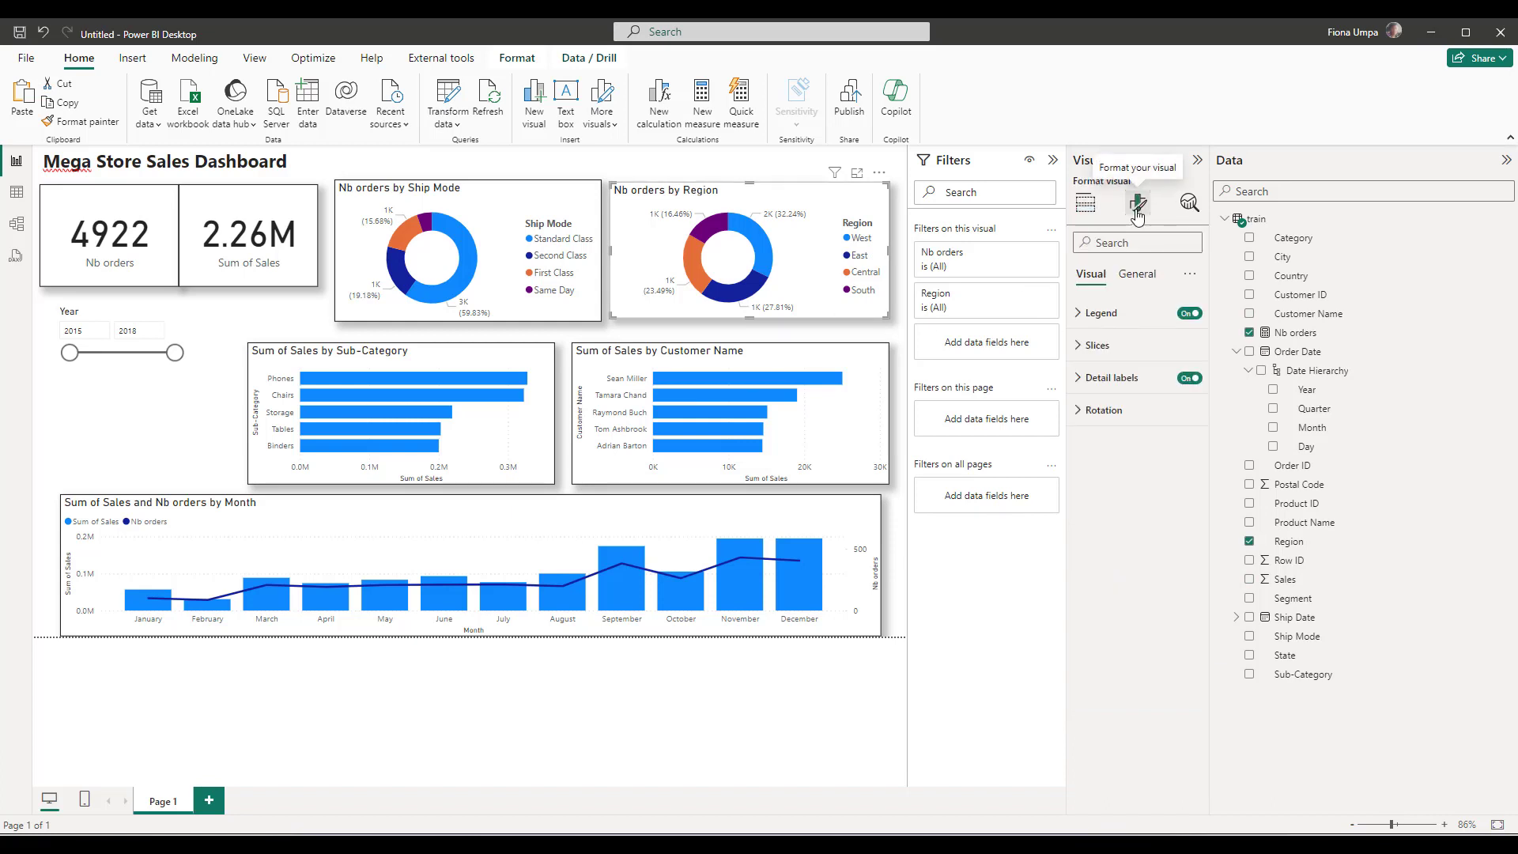
left_click(1145, 277)
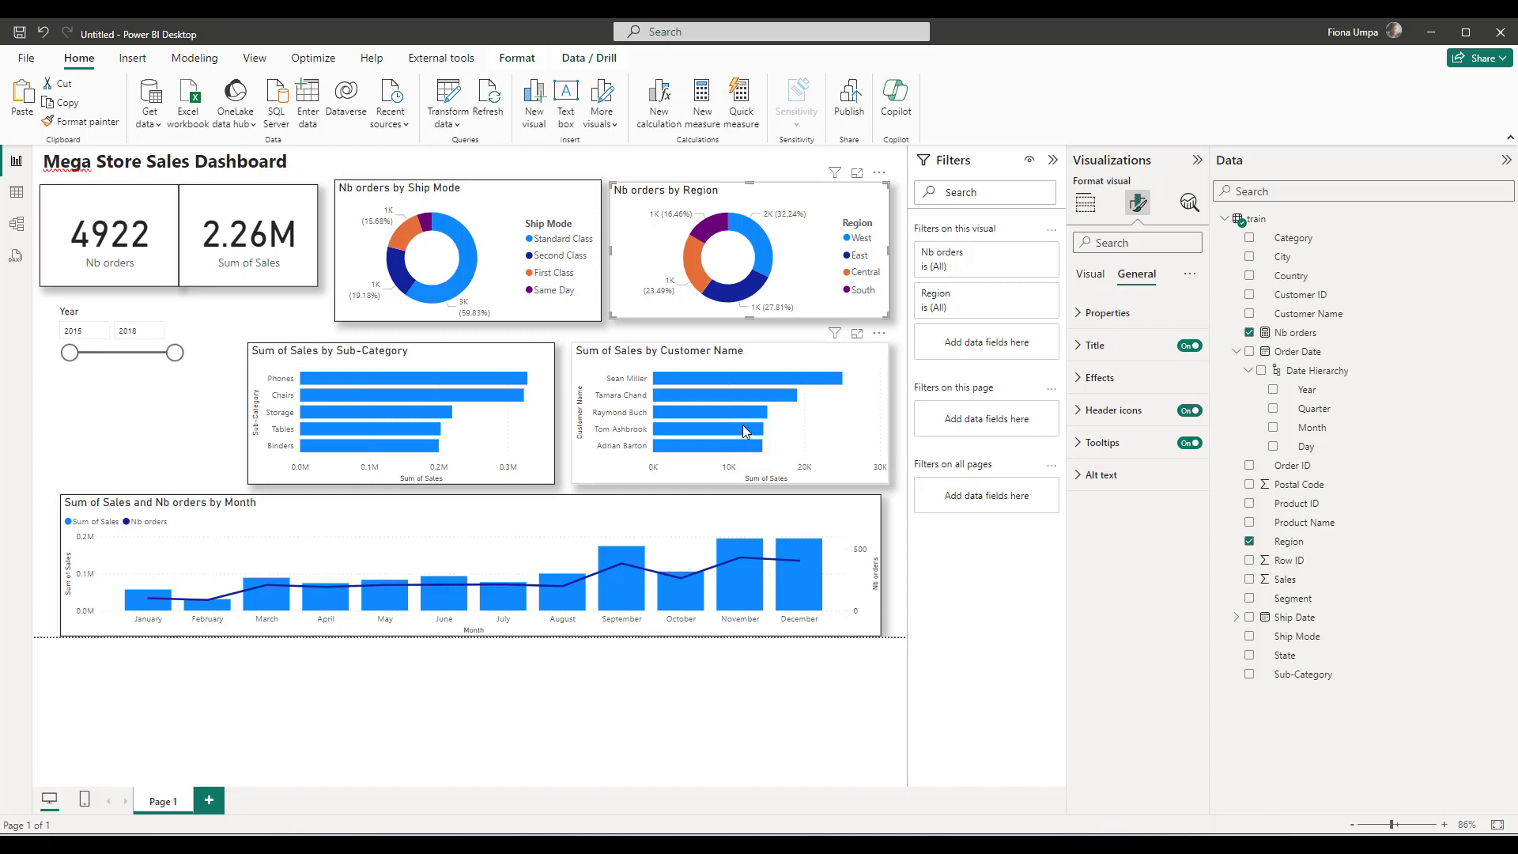
mouse_move(746, 431)
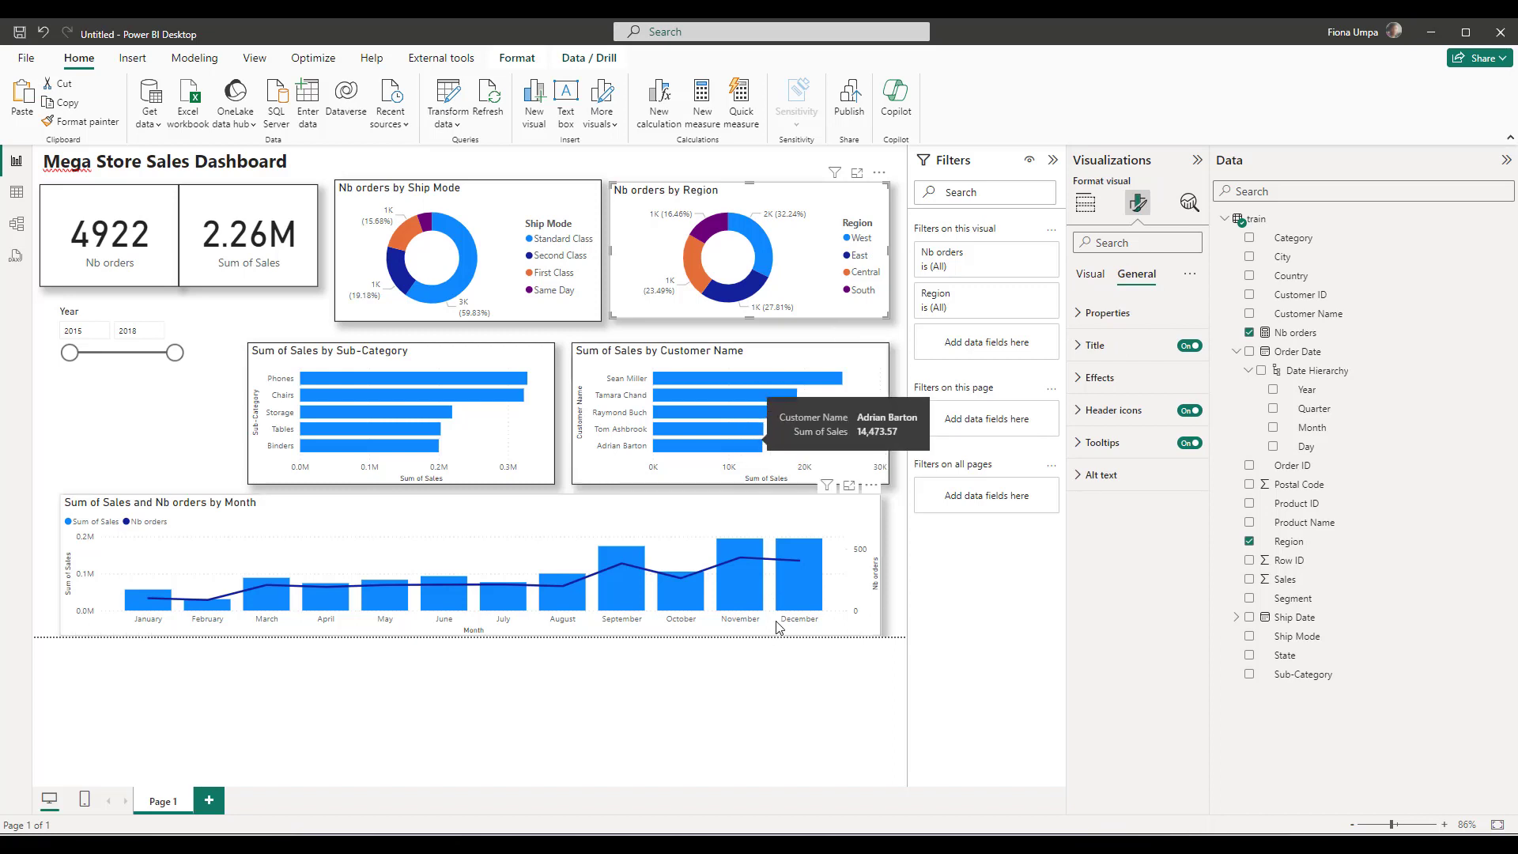